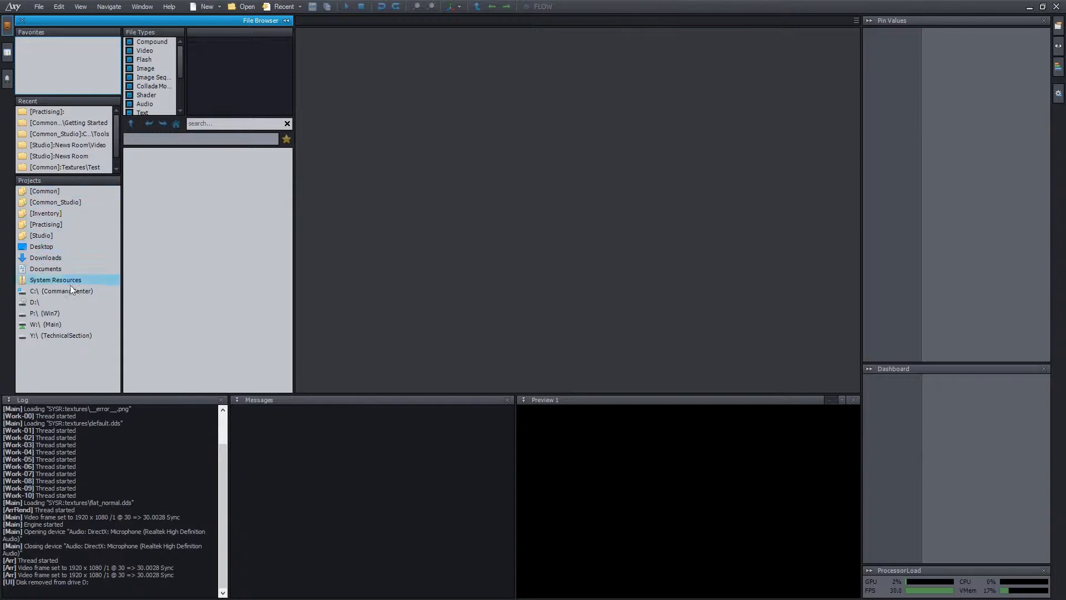
- Browse the contents of the Common, Common_Studio, Inventory and Studio projects, plus the Downloads, Documents and C: locations
click(68, 191)
click(69, 205)
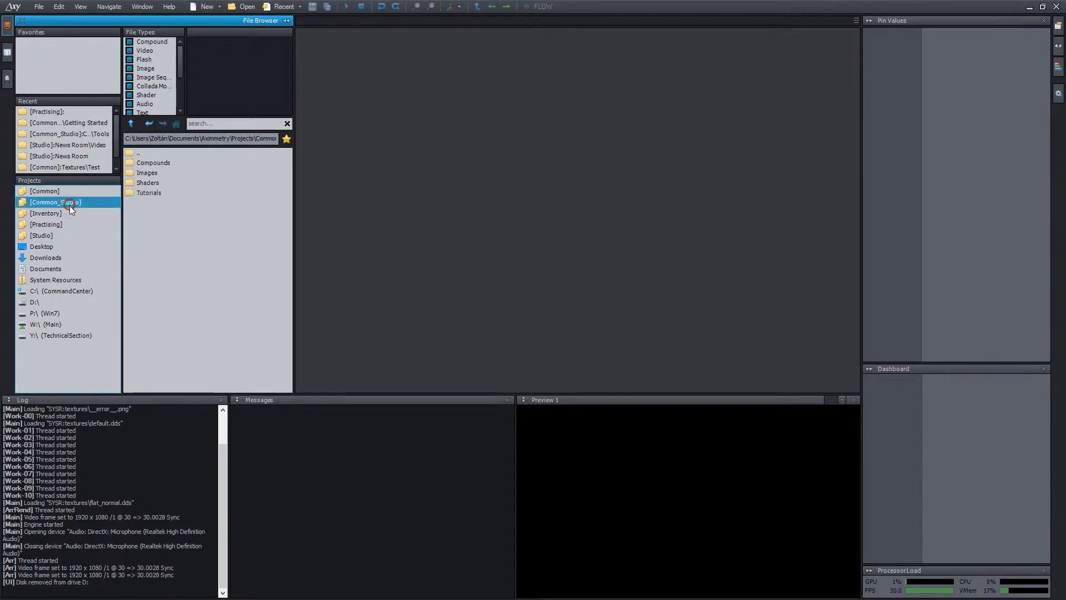
click(68, 212)
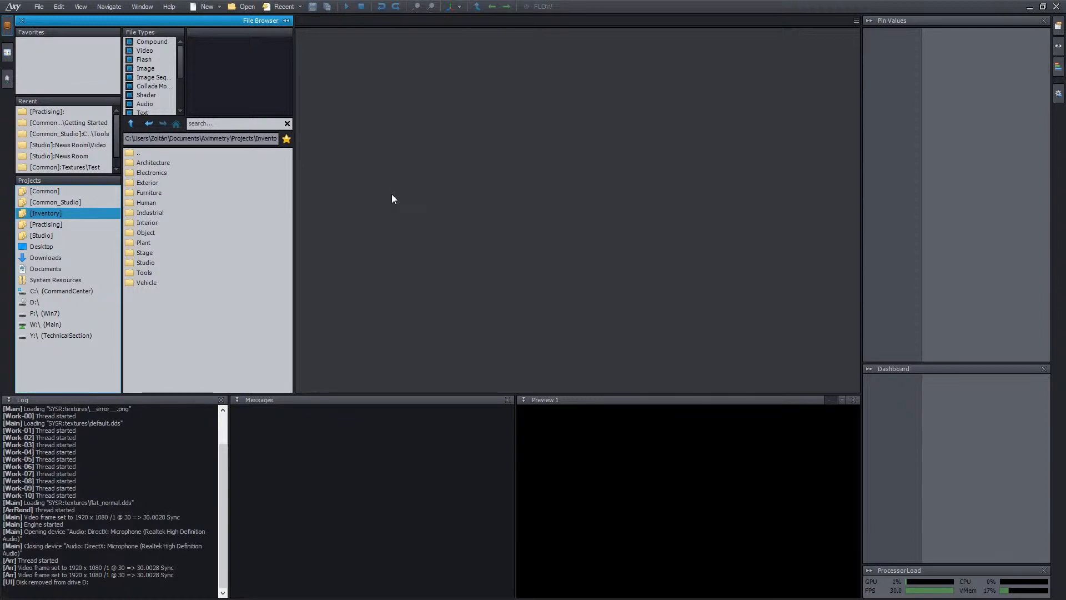
click(97, 235)
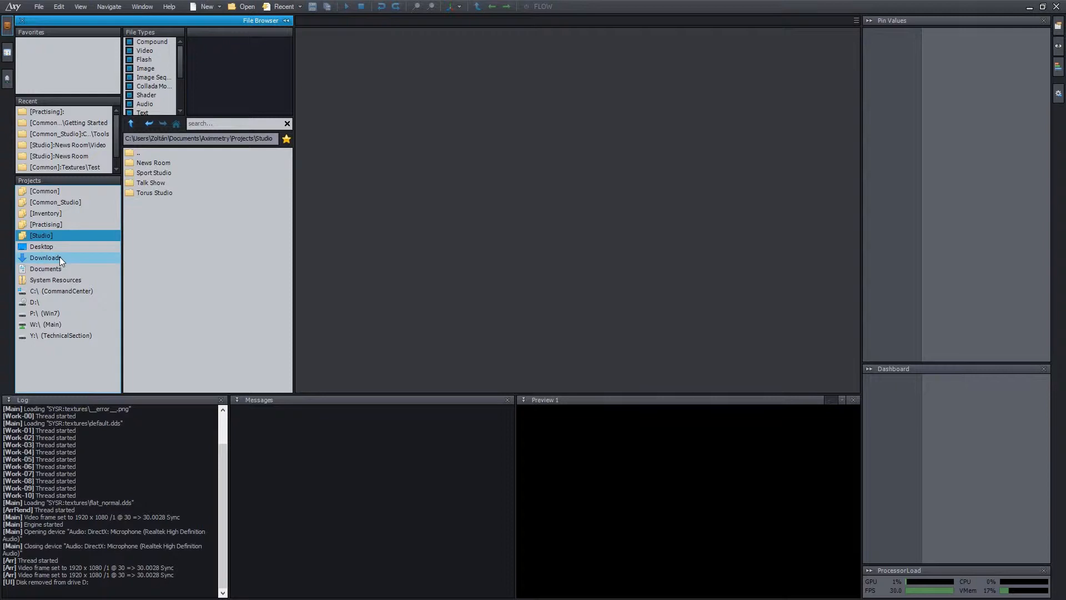
click(60, 257)
click(57, 268)
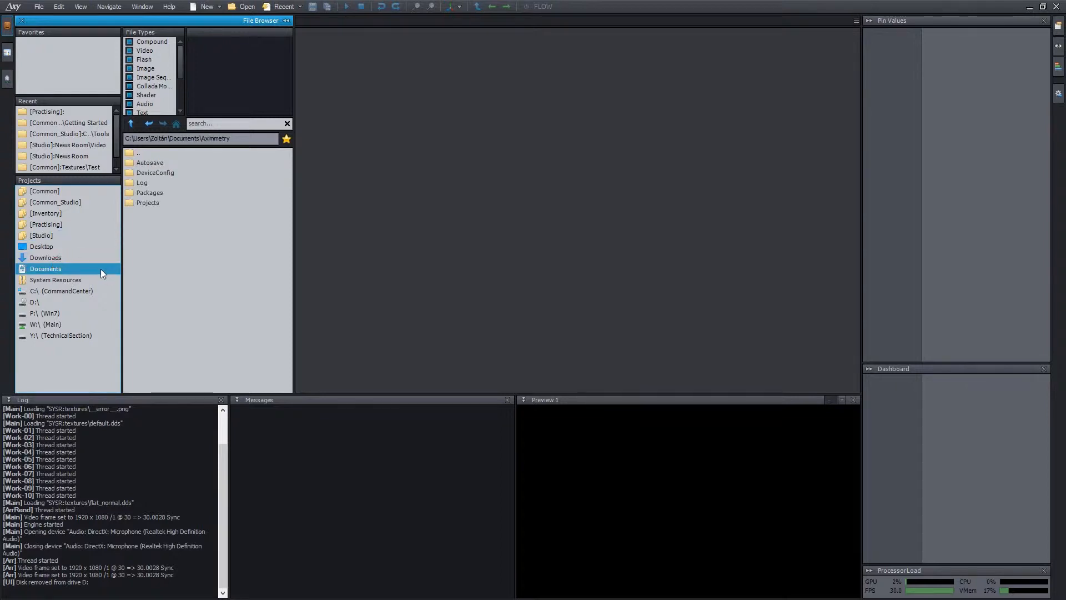
click(62, 290)
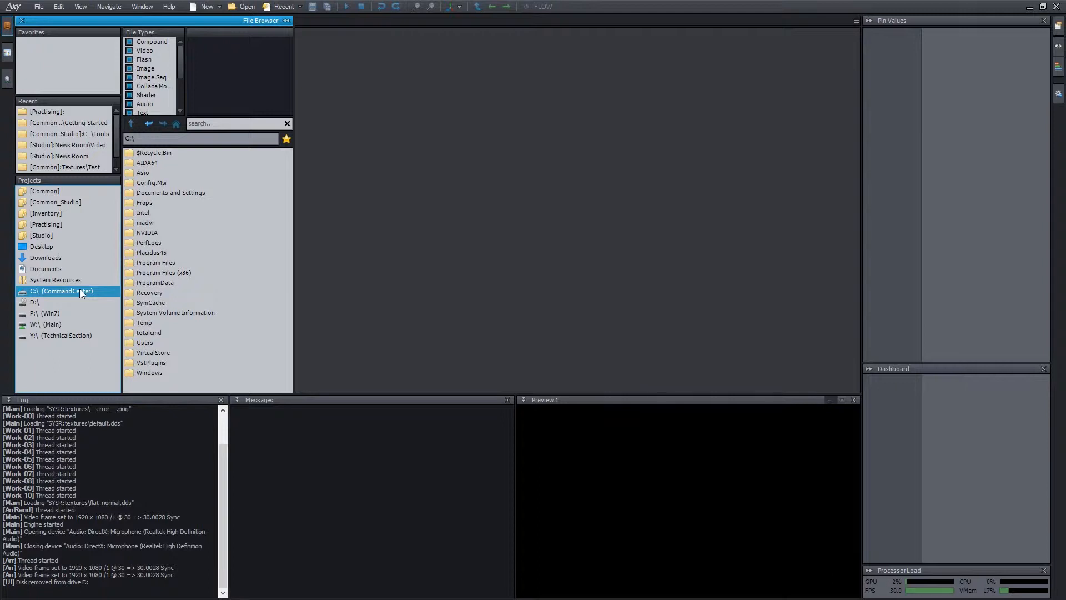
- Open the Textures folder of the Getting Started tutorials in the Common project
click(59, 192)
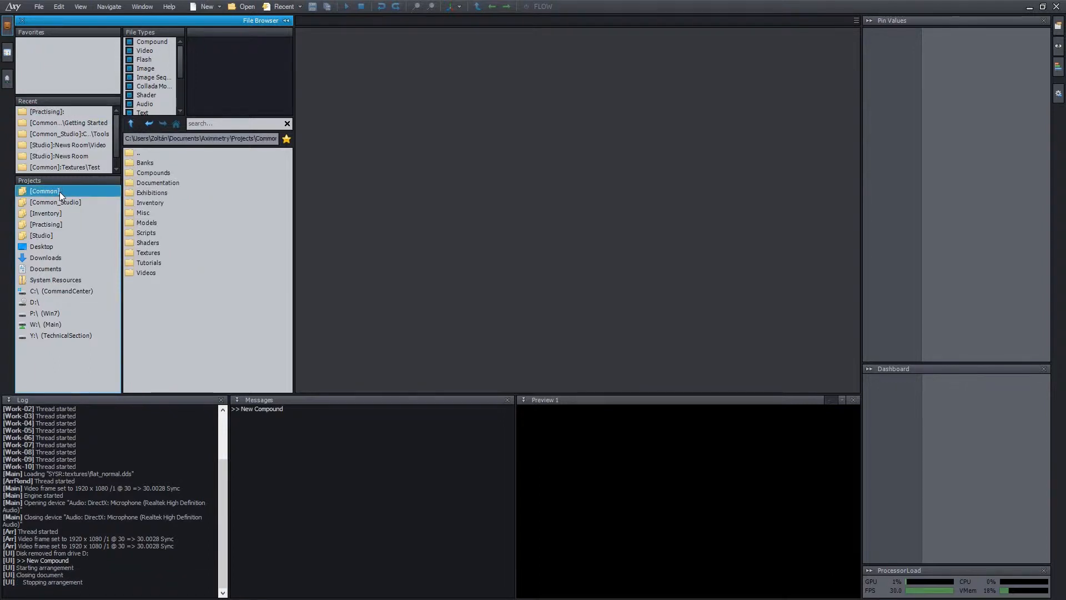
double_click(172, 272)
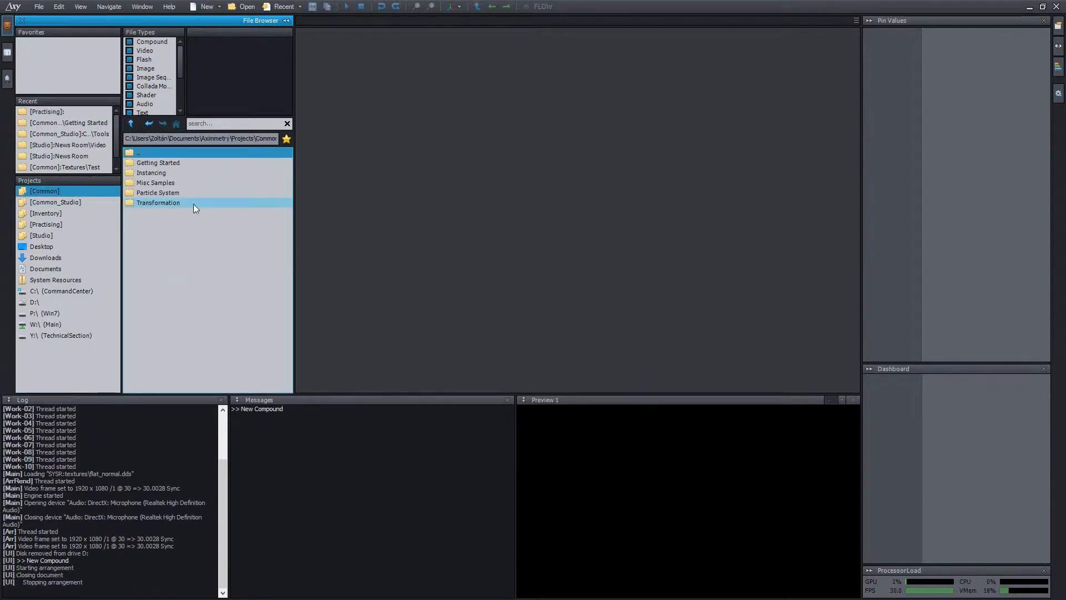
double_click(161, 163)
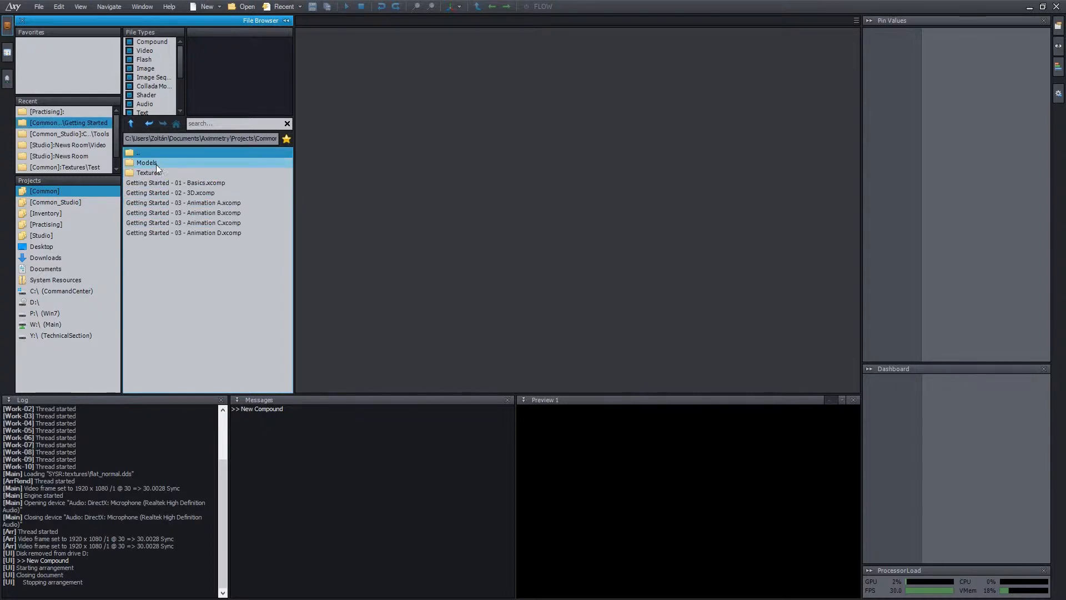
click(155, 173)
double_click(156, 173)
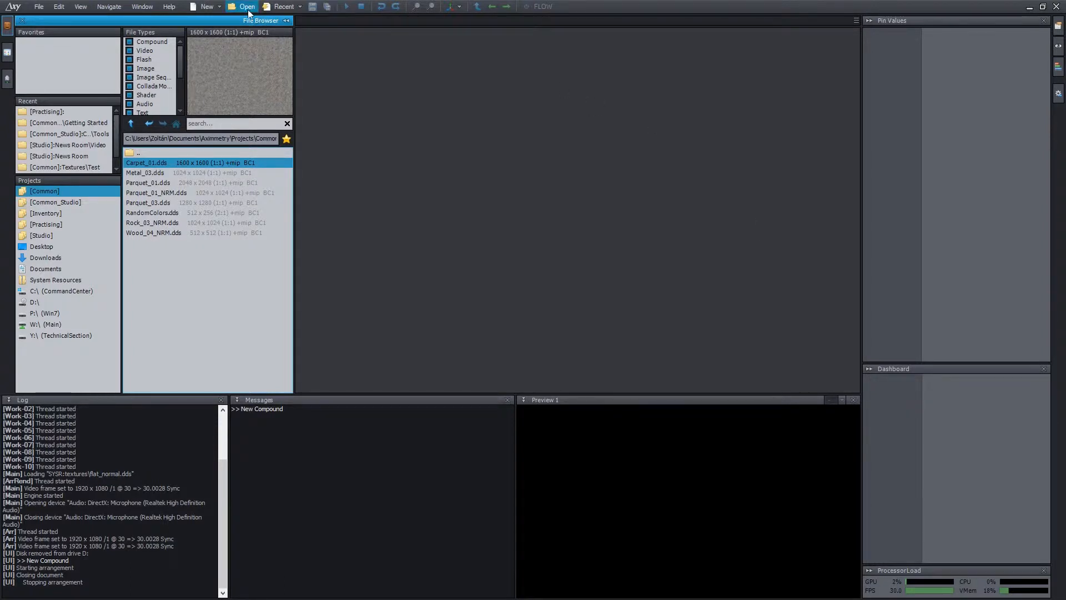
- Create a new compound and place the Carpet_01.dds texture in its flow as an image module
click(219, 7)
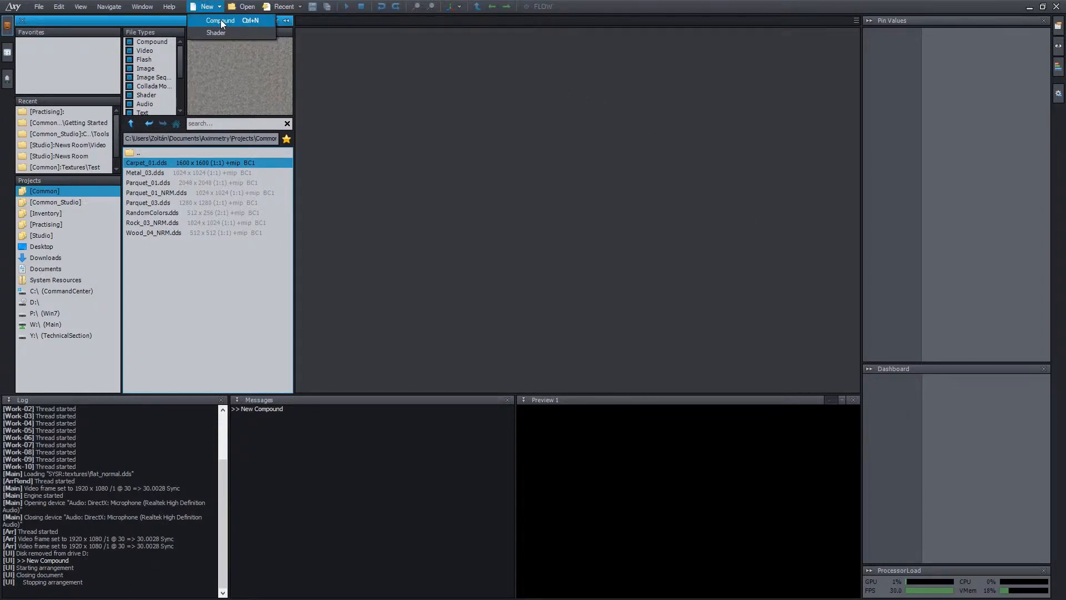
click(221, 21)
drag(155, 163, 487, 150)
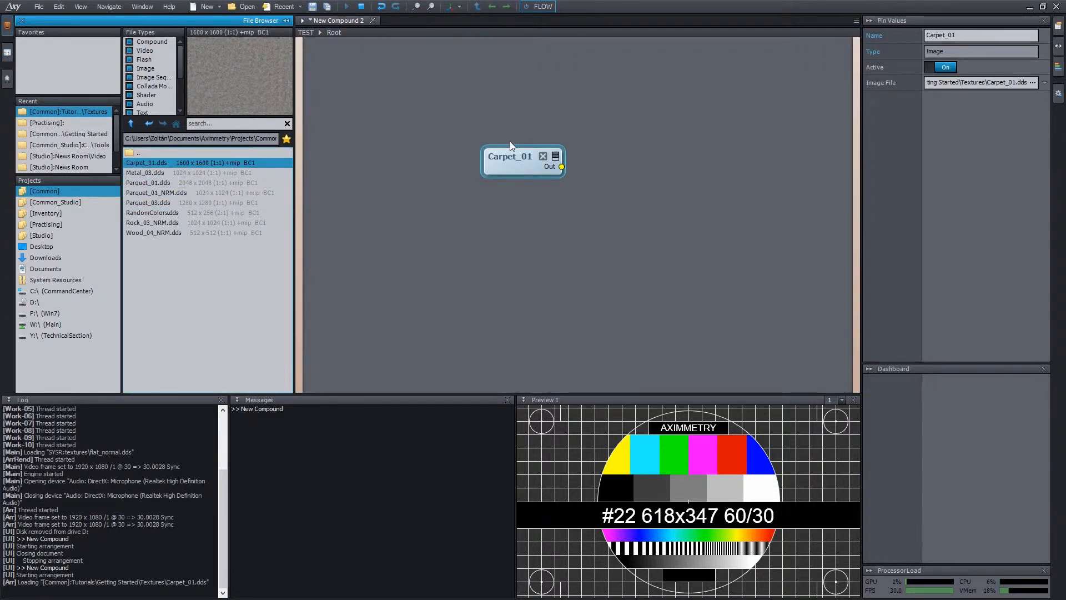
- Select the Carpet_01 module and inspect its Image File path from beginning to end
click(506, 164)
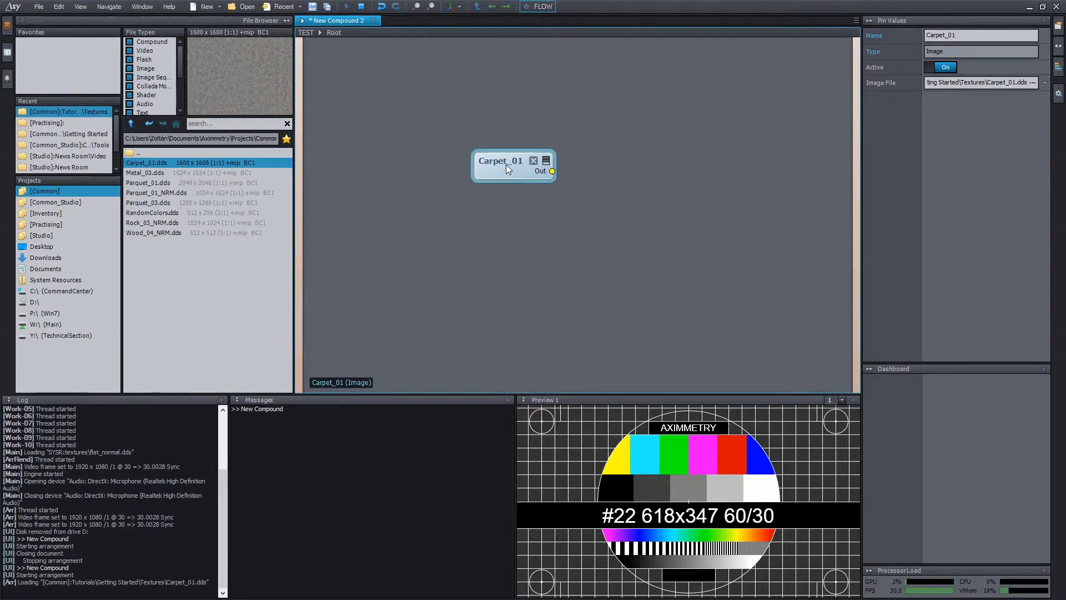
click(893, 84)
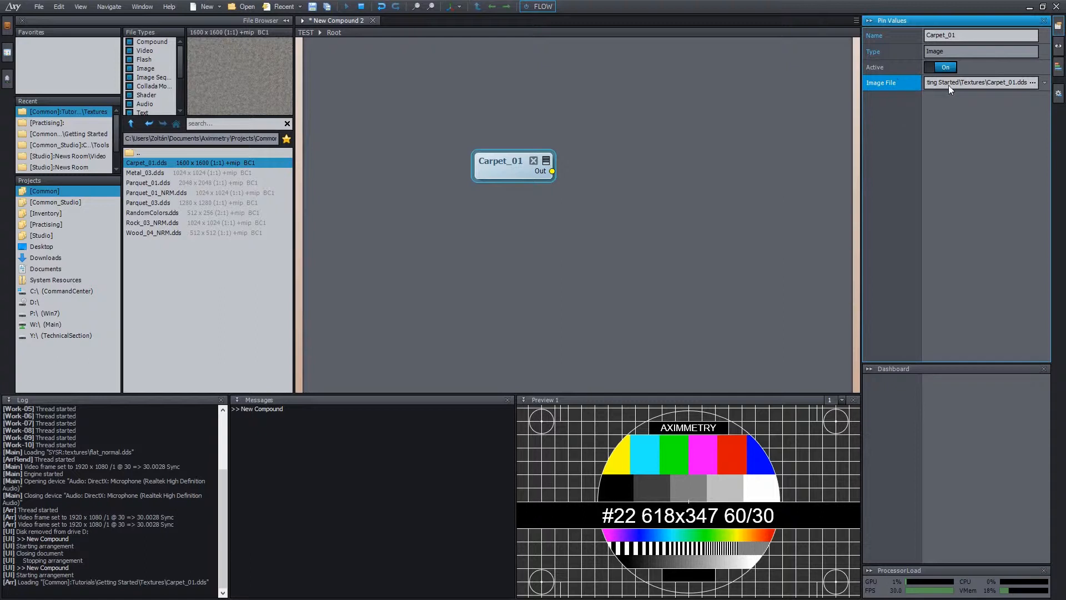
click(994, 84)
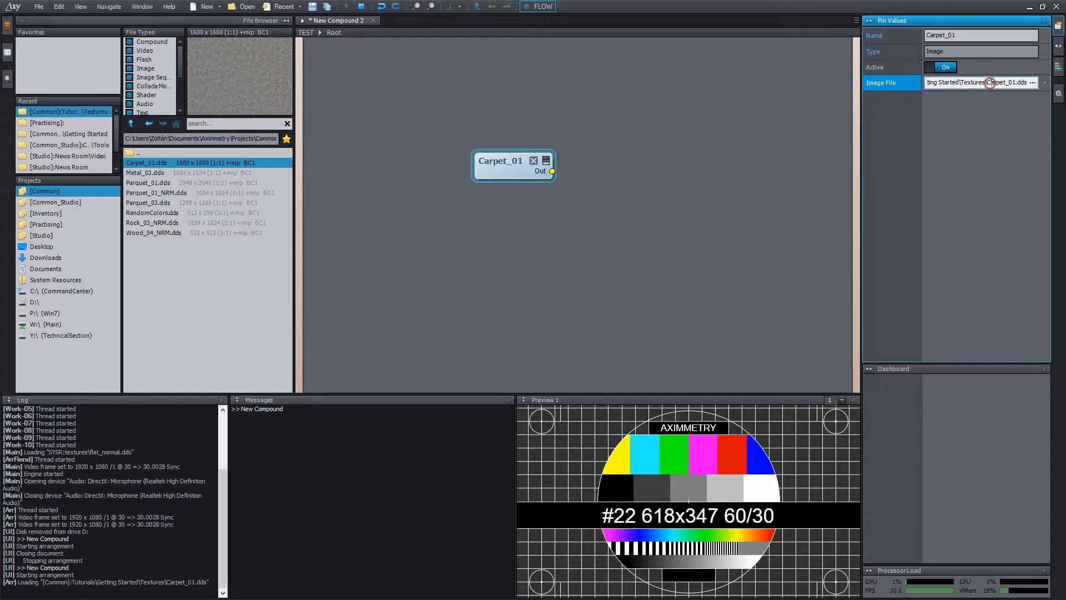
key(Home)
key(End)
key(Home)
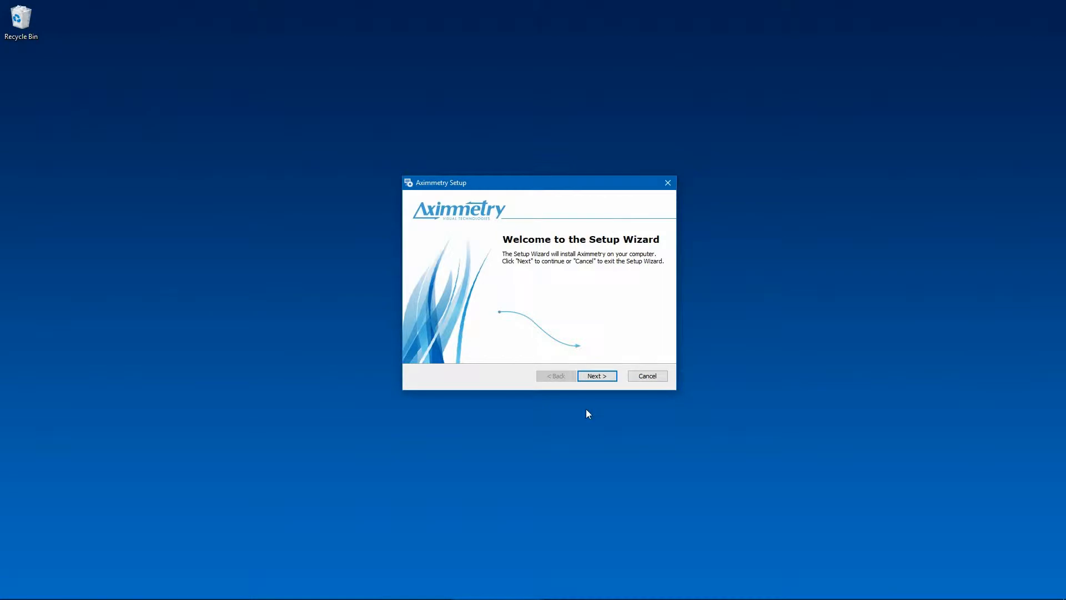
- Advance the Aximmetry setup with installation folder C:\Program Files\Aximmetry\, browse for another projects folder location, and cancel the browsing
click(597, 375)
click(530, 333)
click(595, 374)
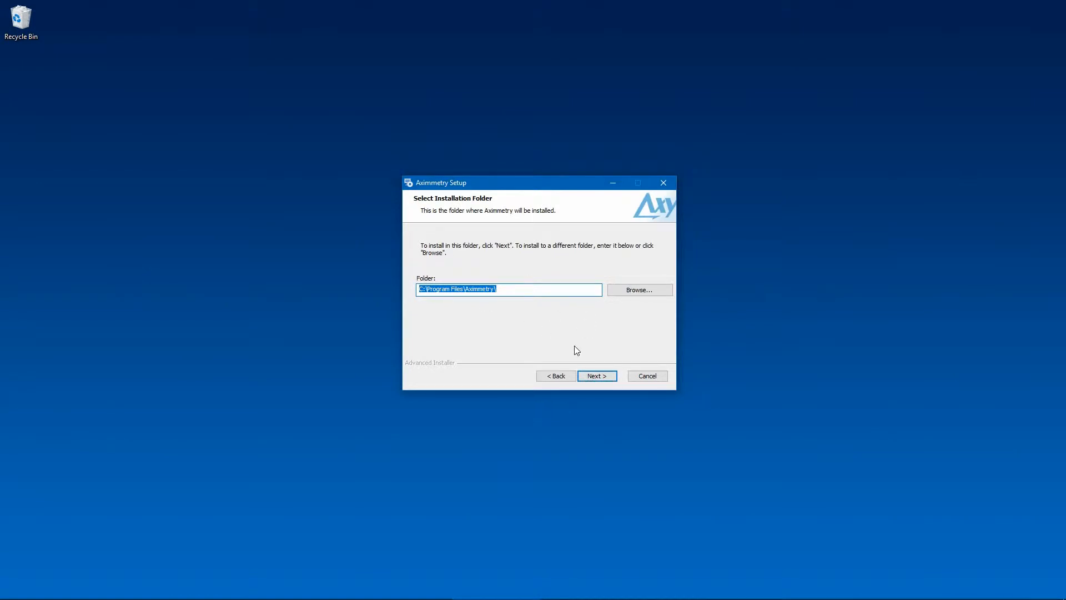
click(605, 377)
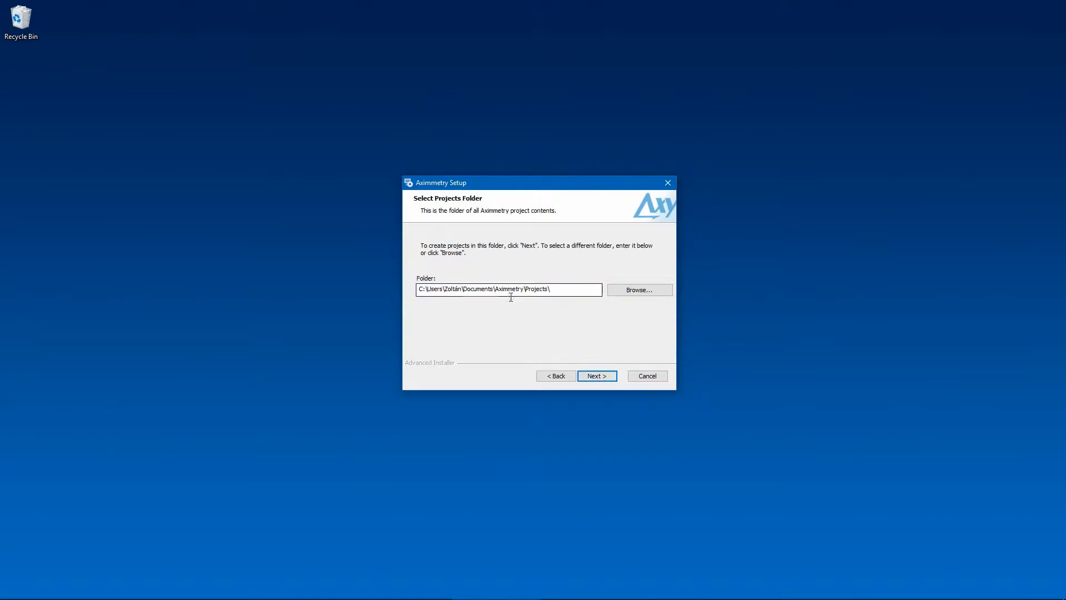
click(634, 290)
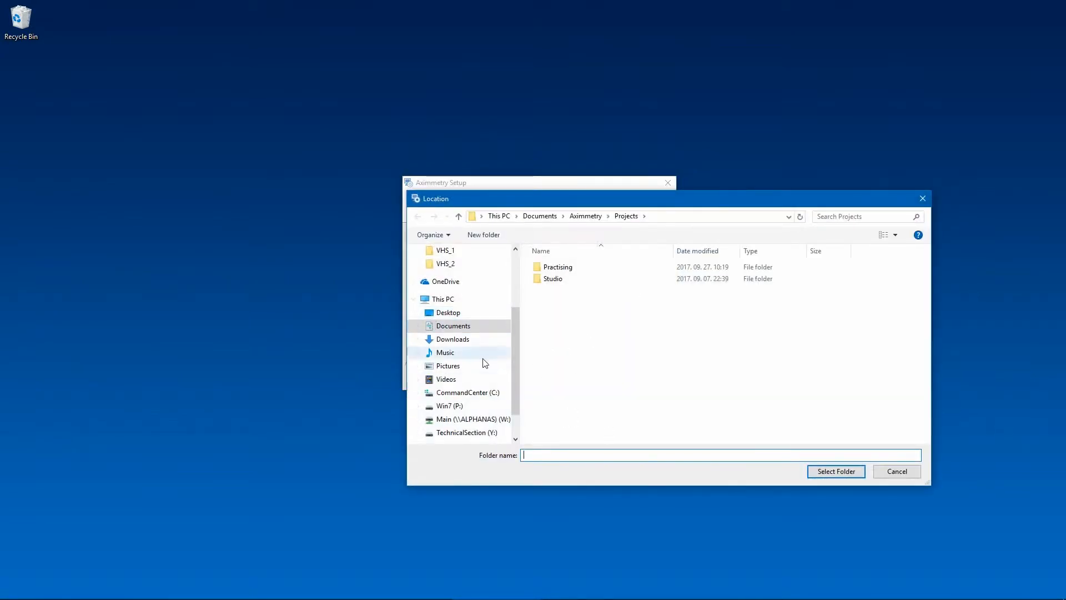
click(887, 475)
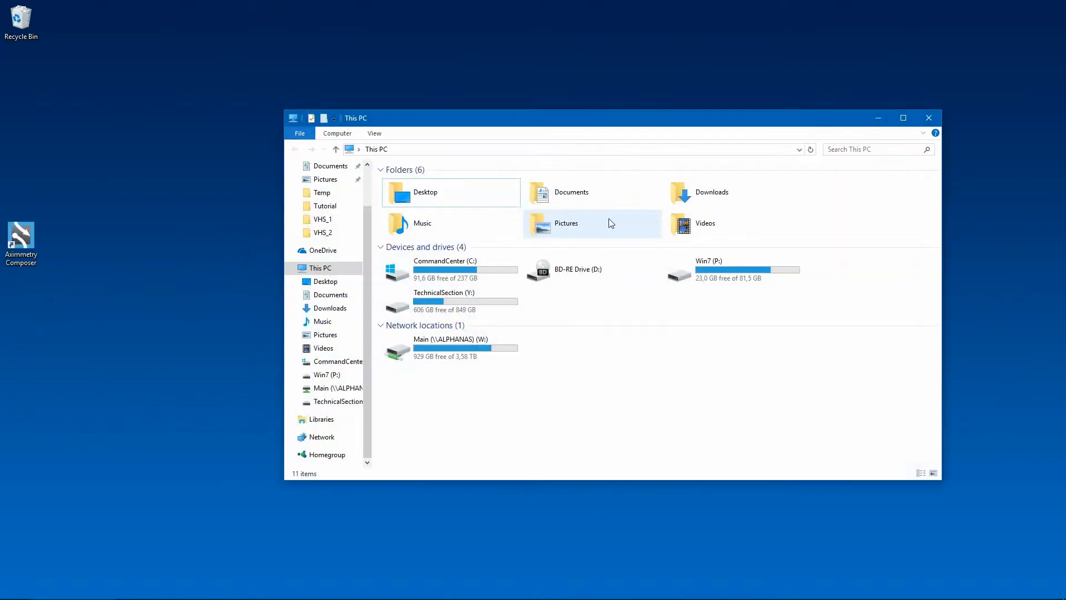
- Open the Projects folder inside Documents\Aximmetry in File Explorer
click(329, 295)
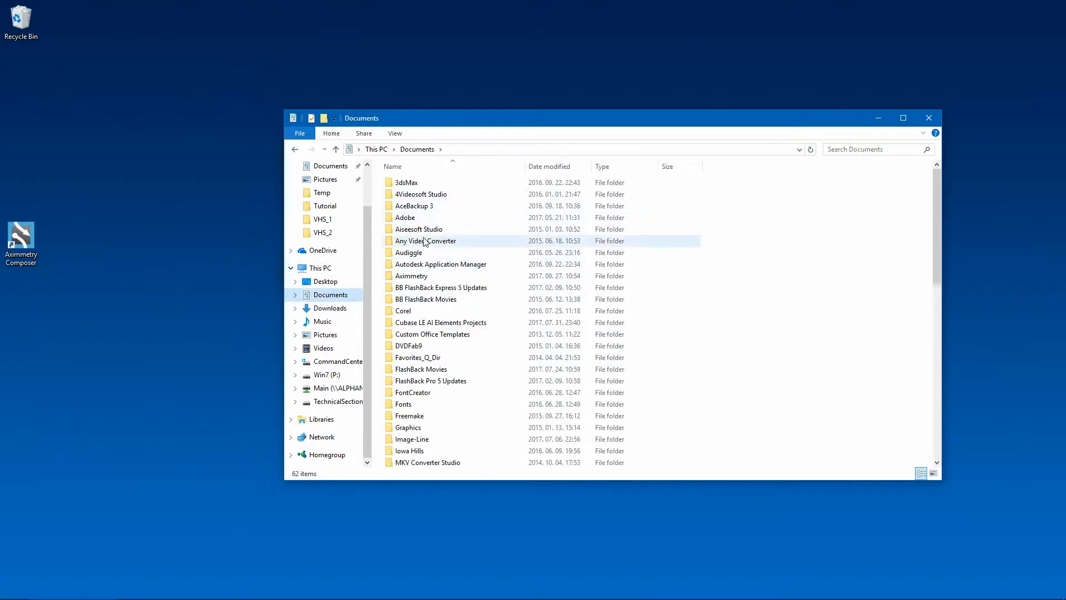
double_click(414, 276)
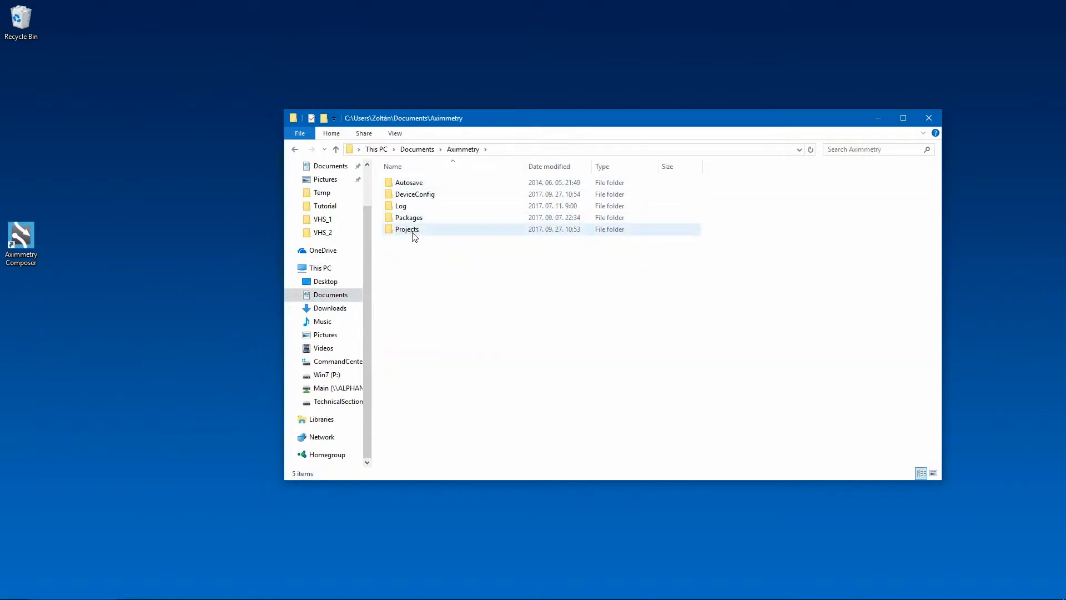
double_click(411, 232)
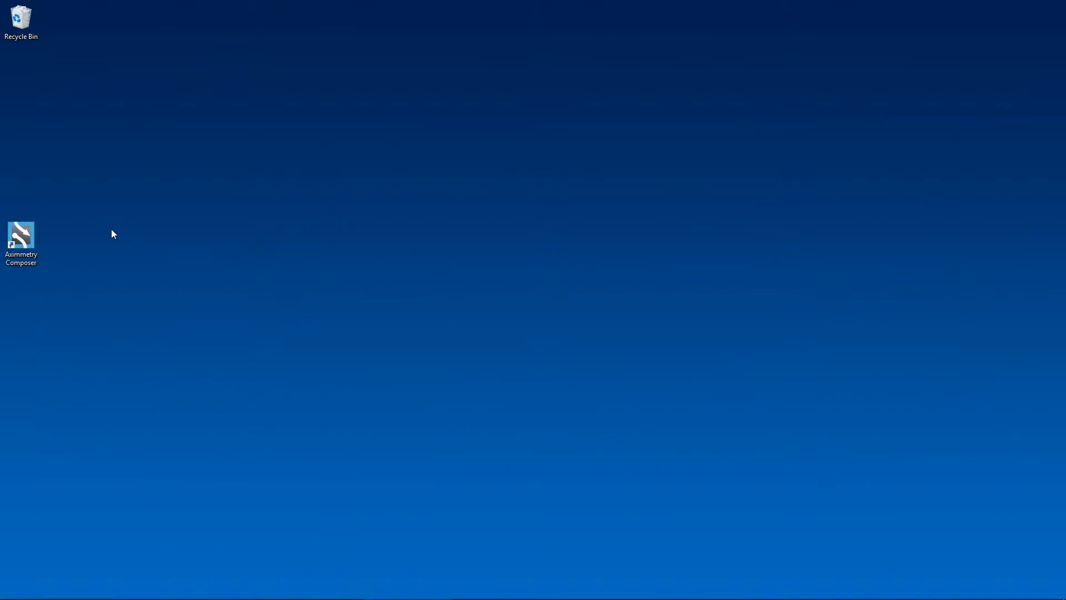
- Launch Aximmetry Composer and, in its startup preferences, create an AxiProjects folder on the C: drive as an additional project root folder
double_click(22, 236)
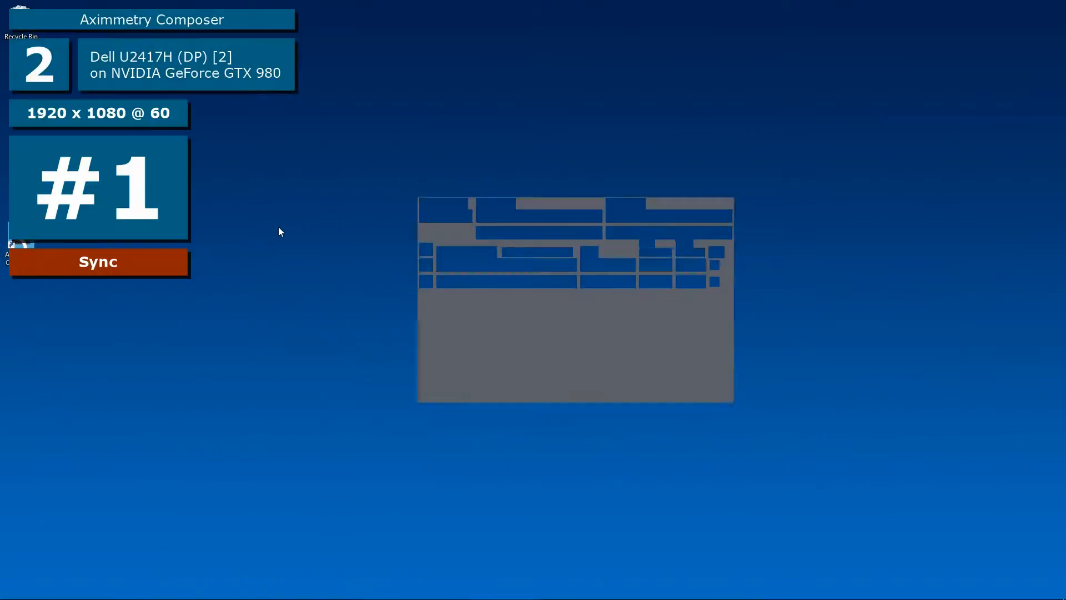
click(400, 219)
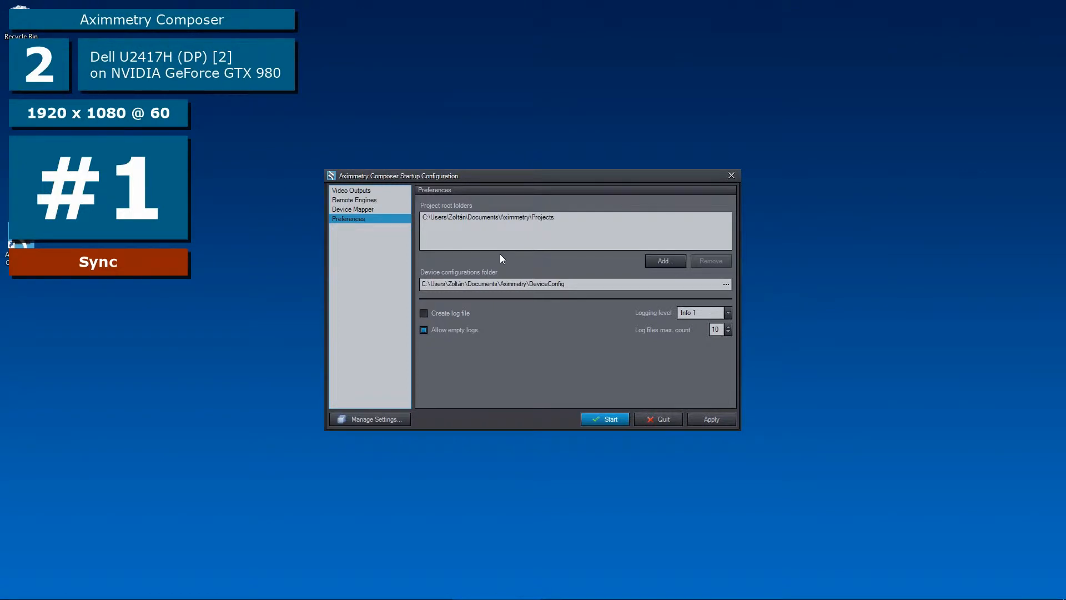
click(655, 261)
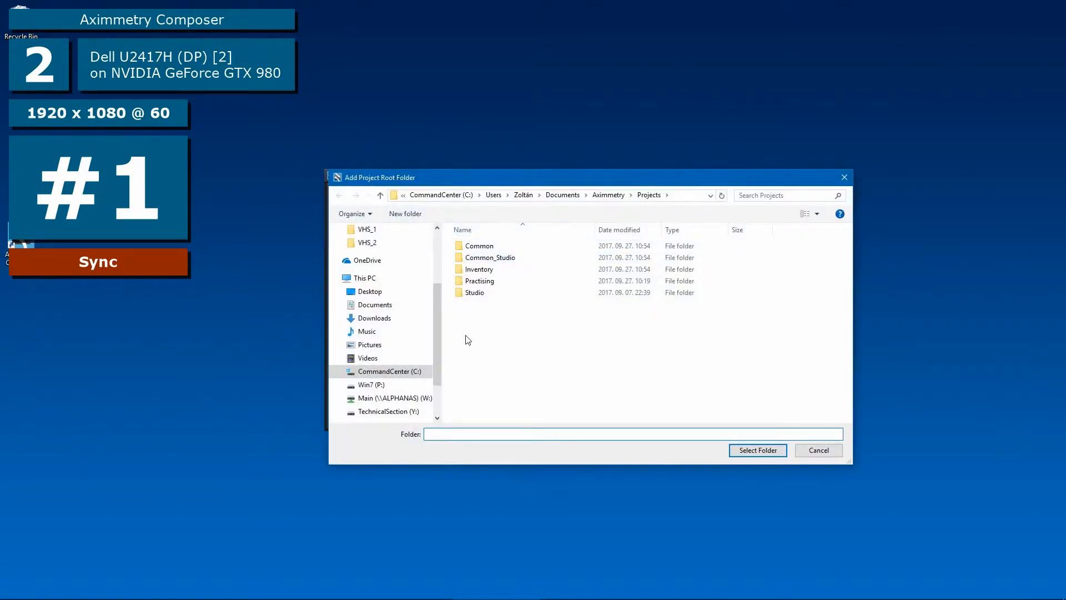
click(390, 371)
right_click(792, 327)
mouse_move(811, 487)
click(925, 488)
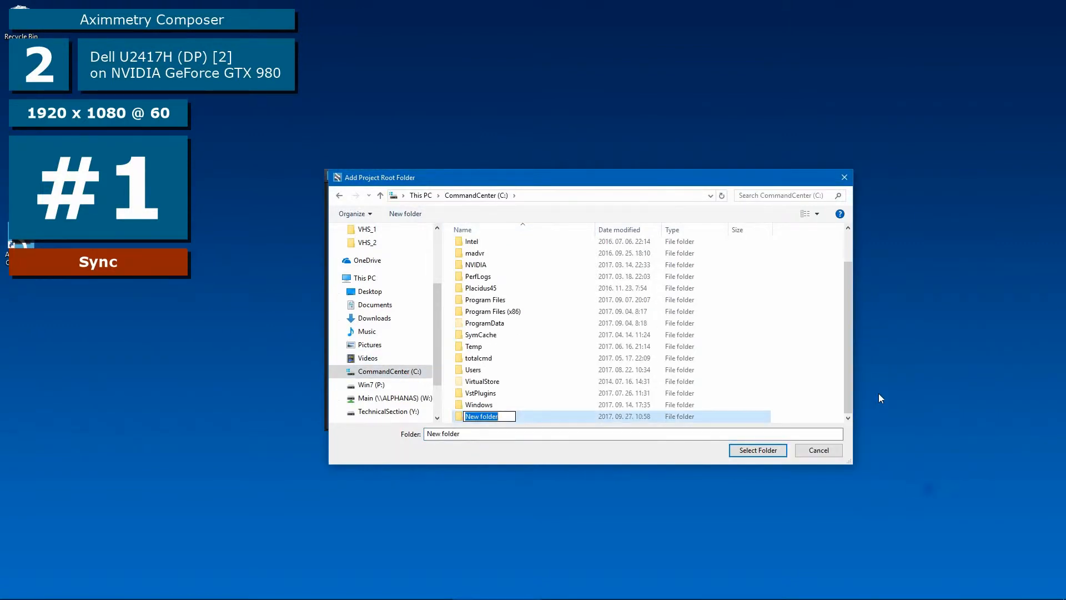
text(AxiProjects)
key(Return)
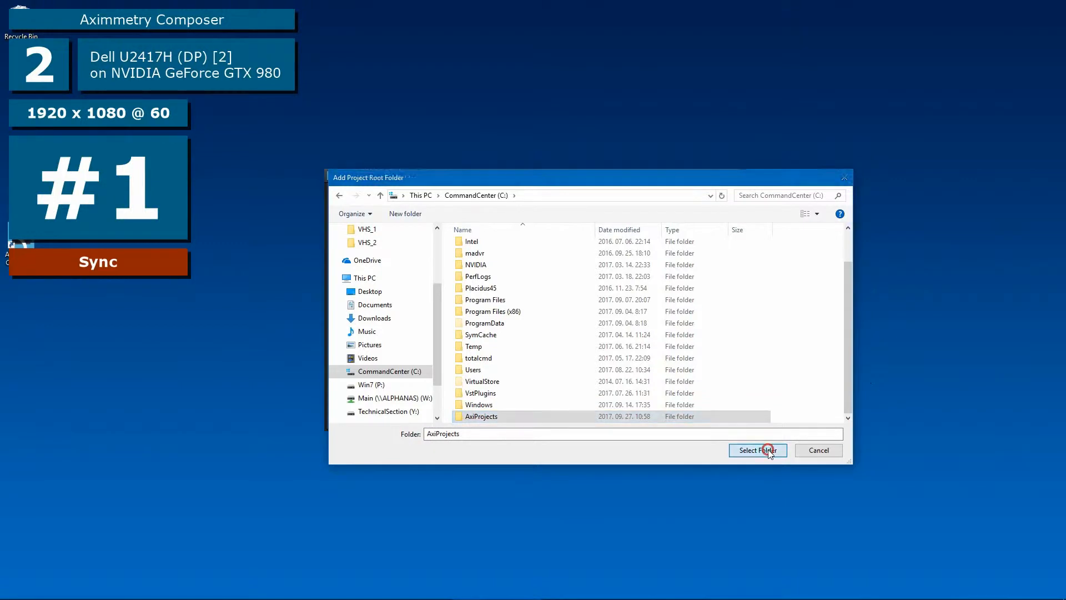
click(764, 449)
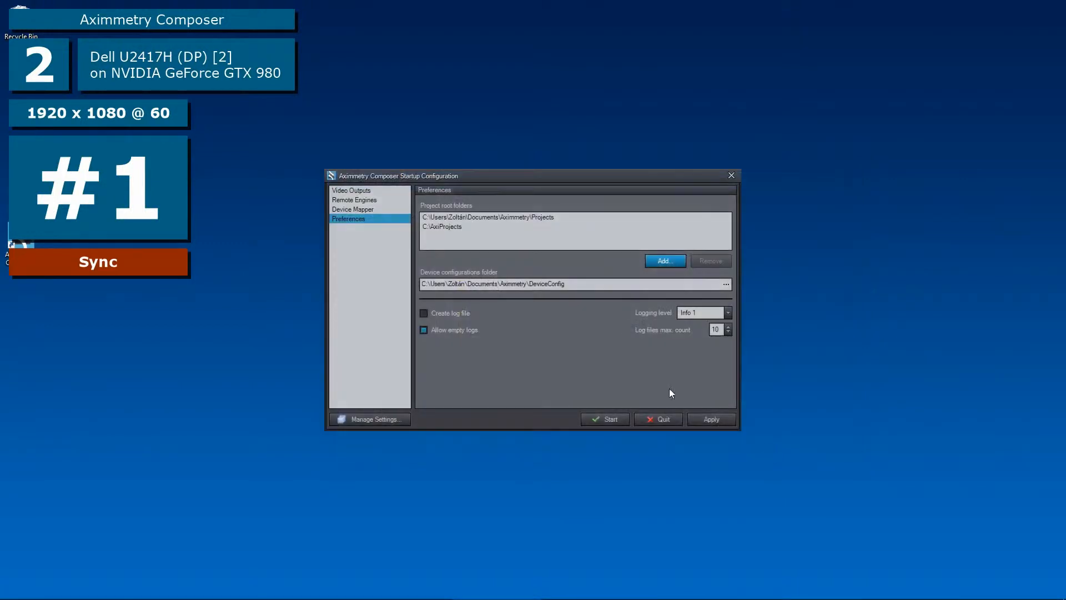
click(461, 226)
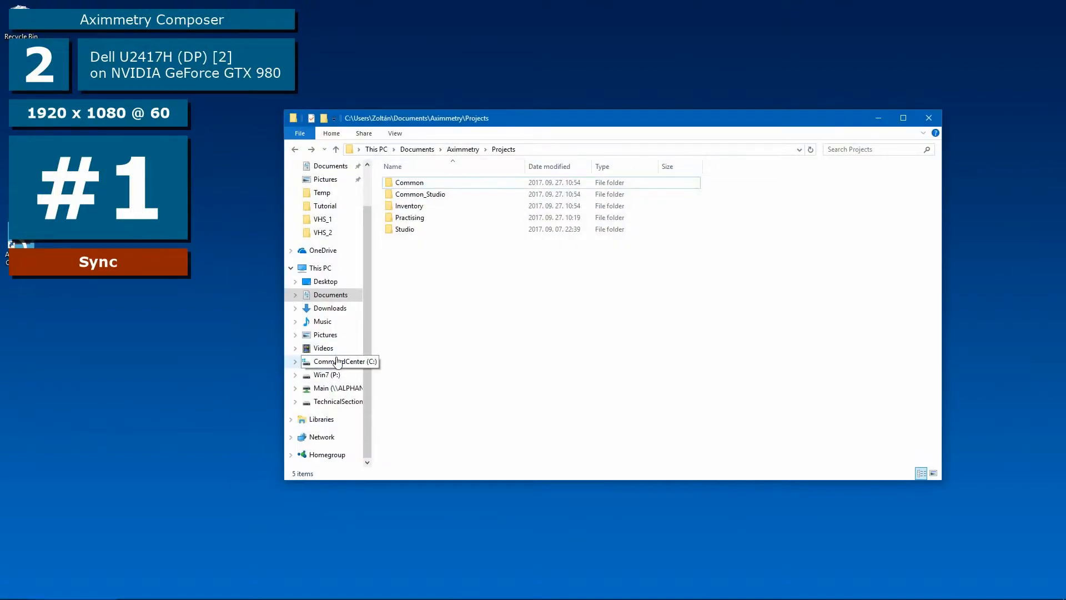
- Create two folders named Test 1 and Test 2 inside C:\AxiProjects in File Explorer
click(336, 359)
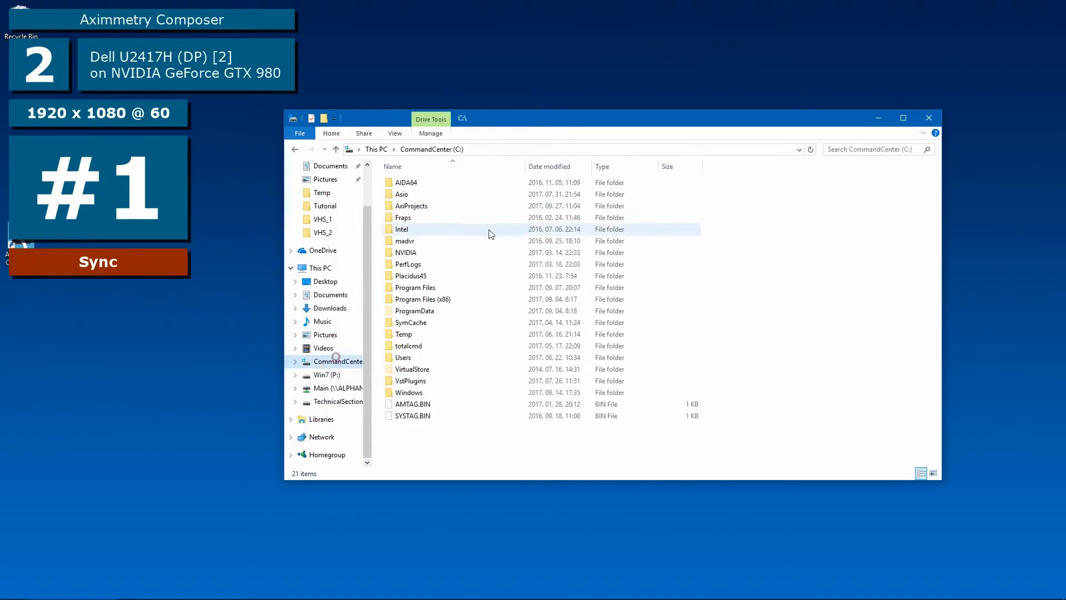
double_click(444, 206)
key(ctrl+shift+n)
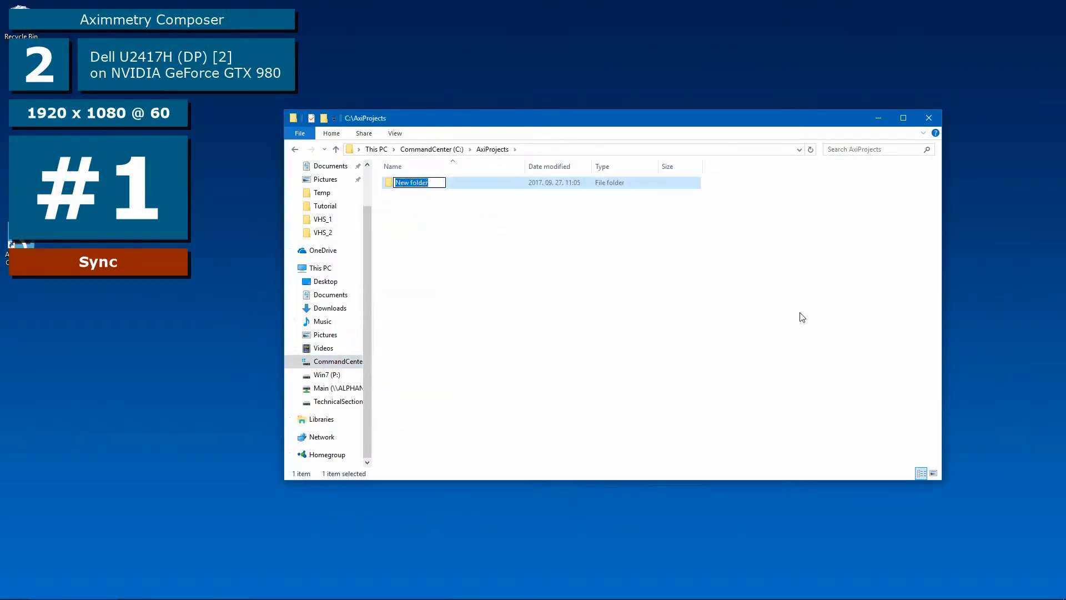
text(Test 1)
key(Return)
key(ctrl+shift+n)
text(Test )
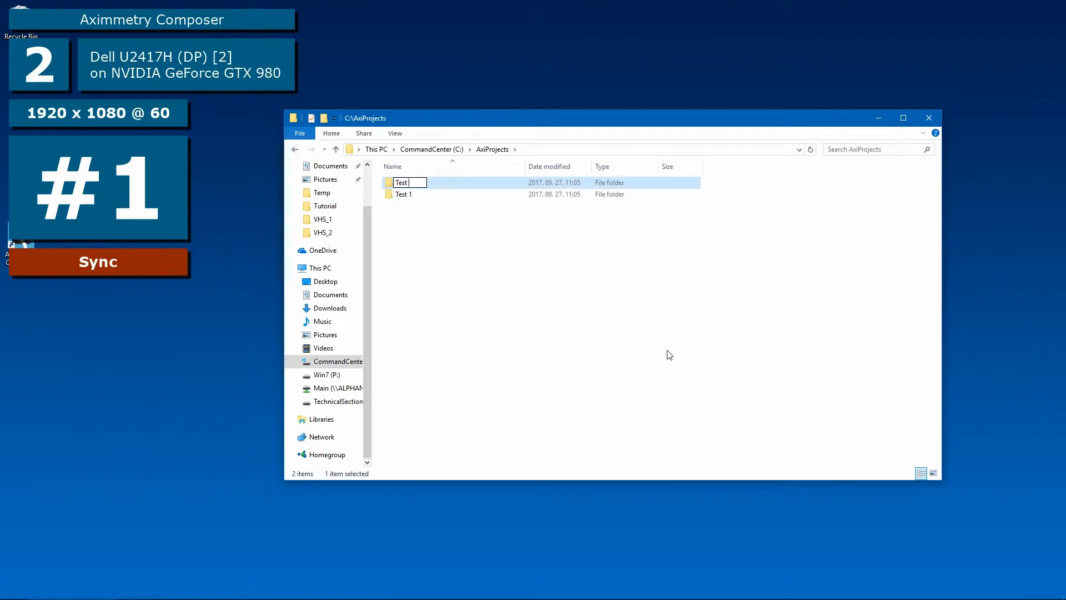
text(2)
key(Return)
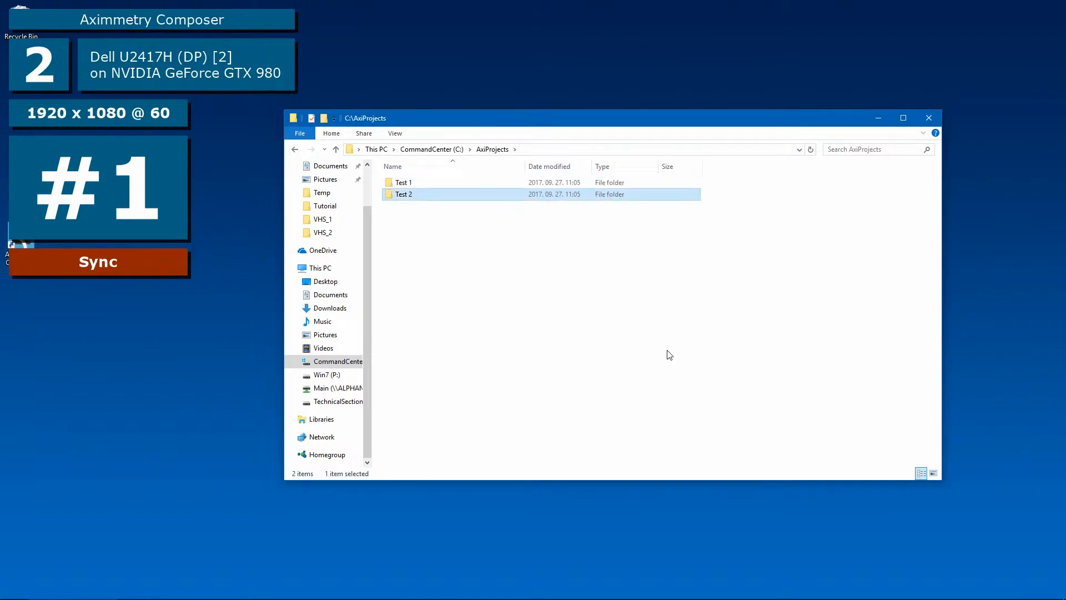
- Switch from File Explorer to Aximmetry Composer and create a project named Test 3 in the C:\AxiProjects root folder
click(878, 118)
click(617, 417)
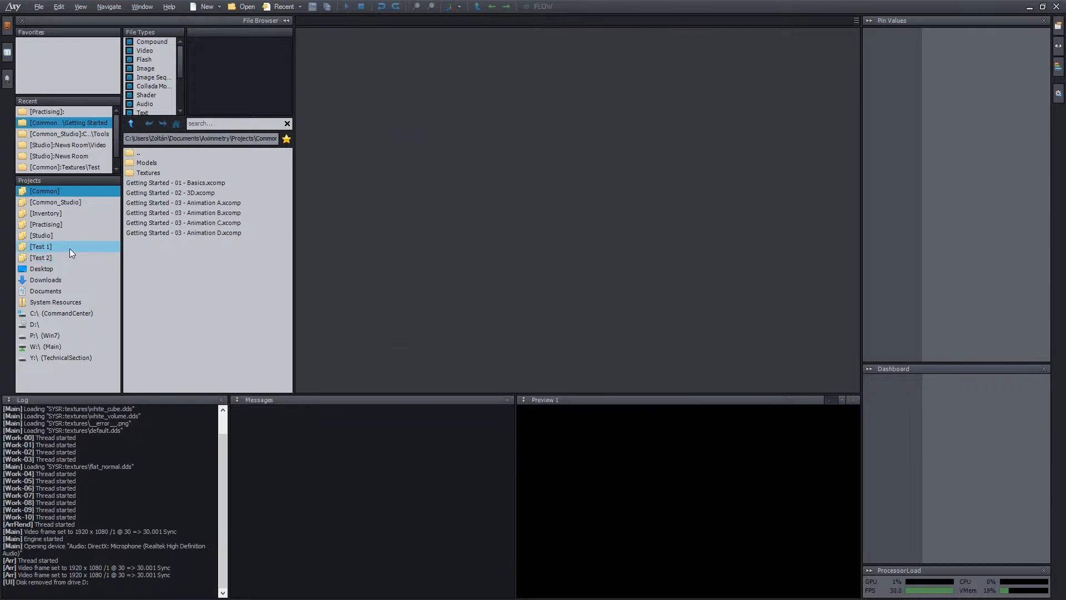
right_click(76, 375)
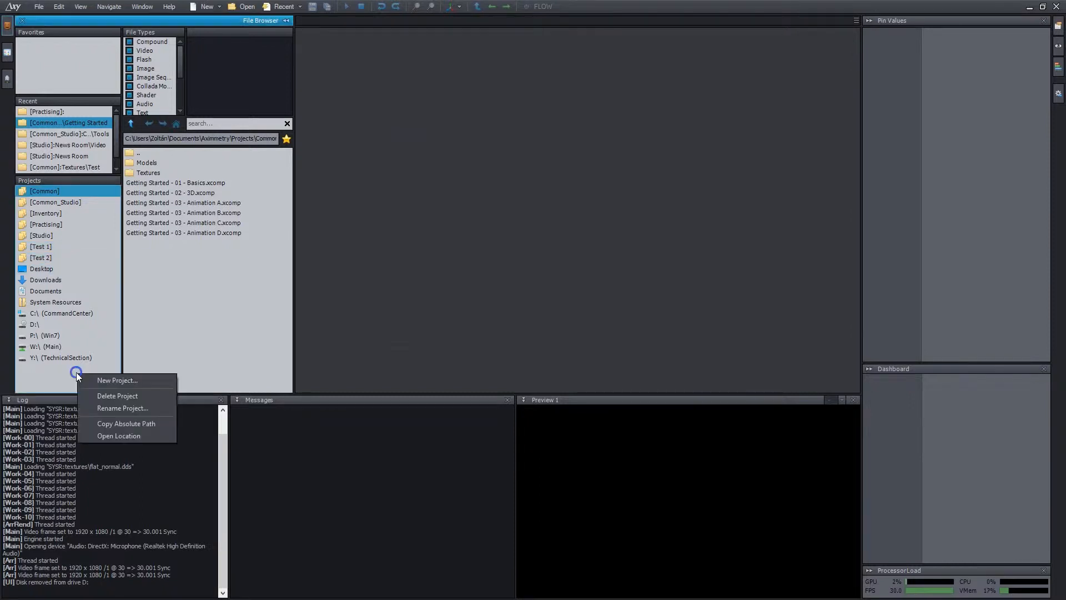
click(108, 379)
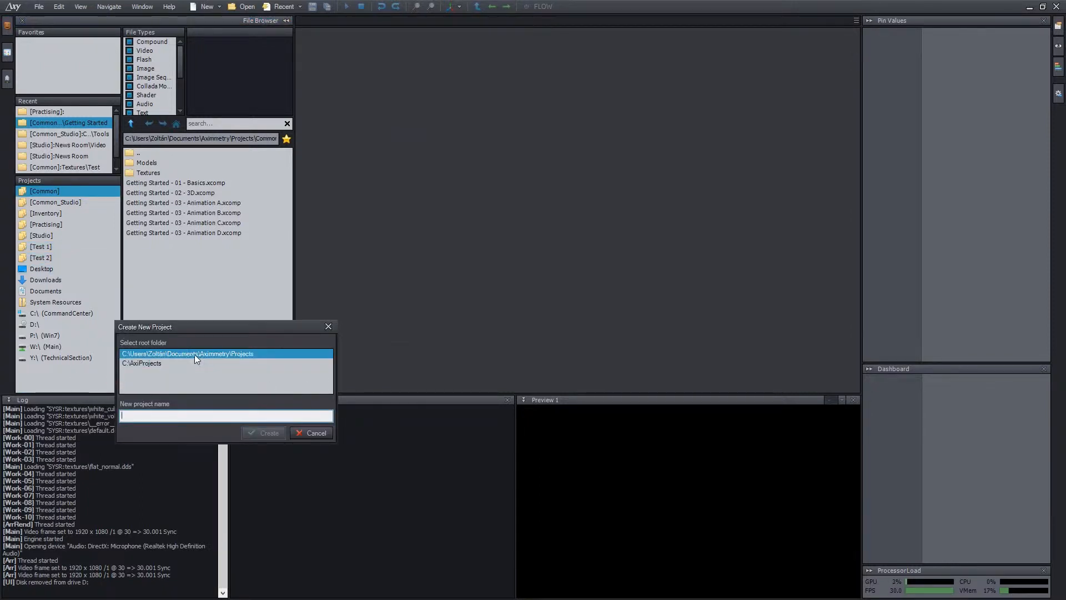
click(165, 362)
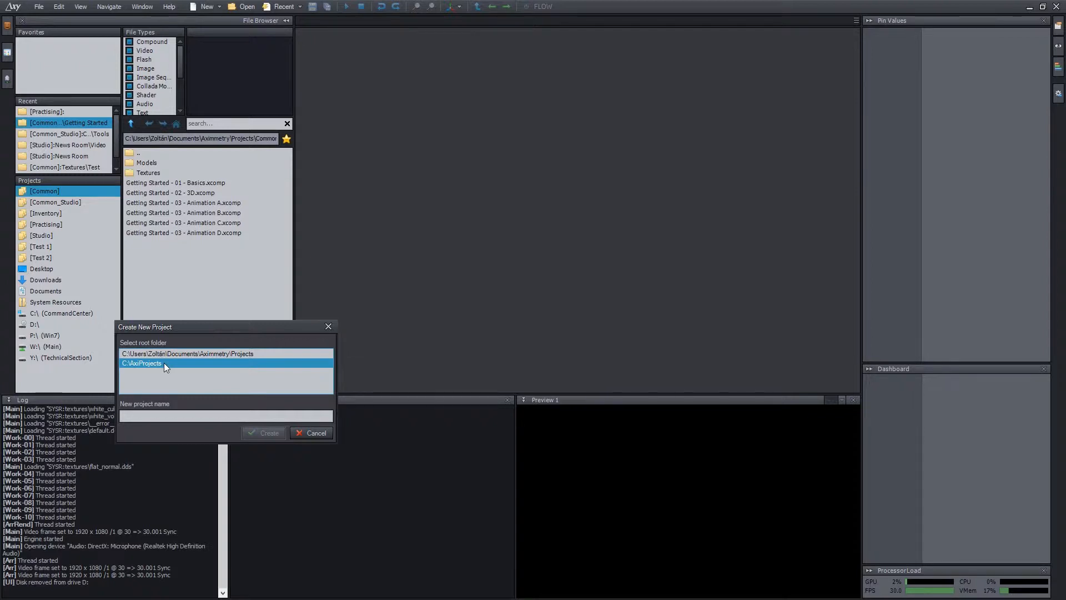
click(168, 417)
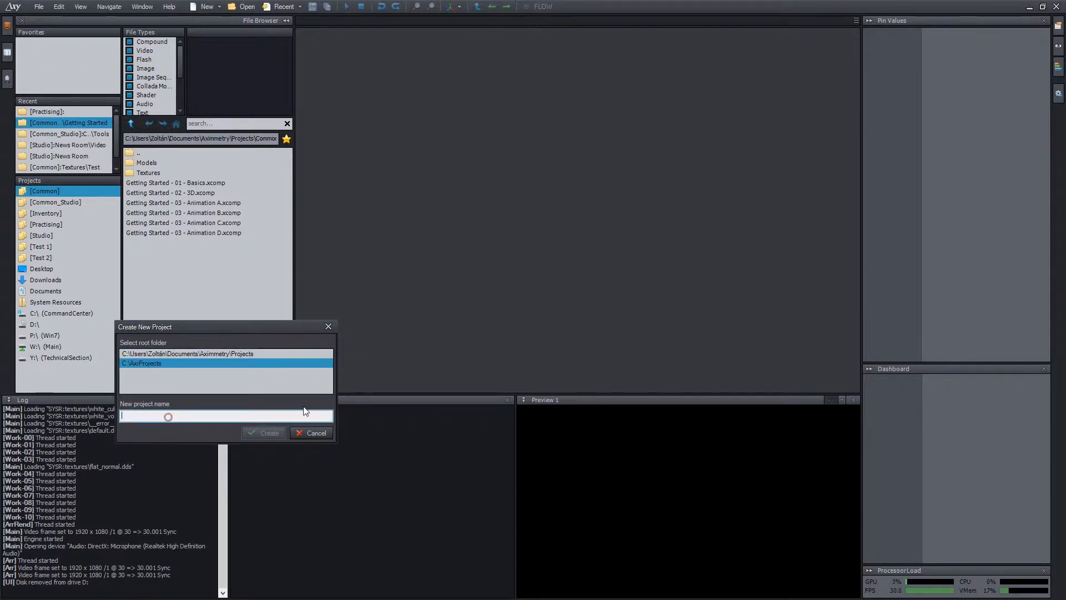
text(Test 3)
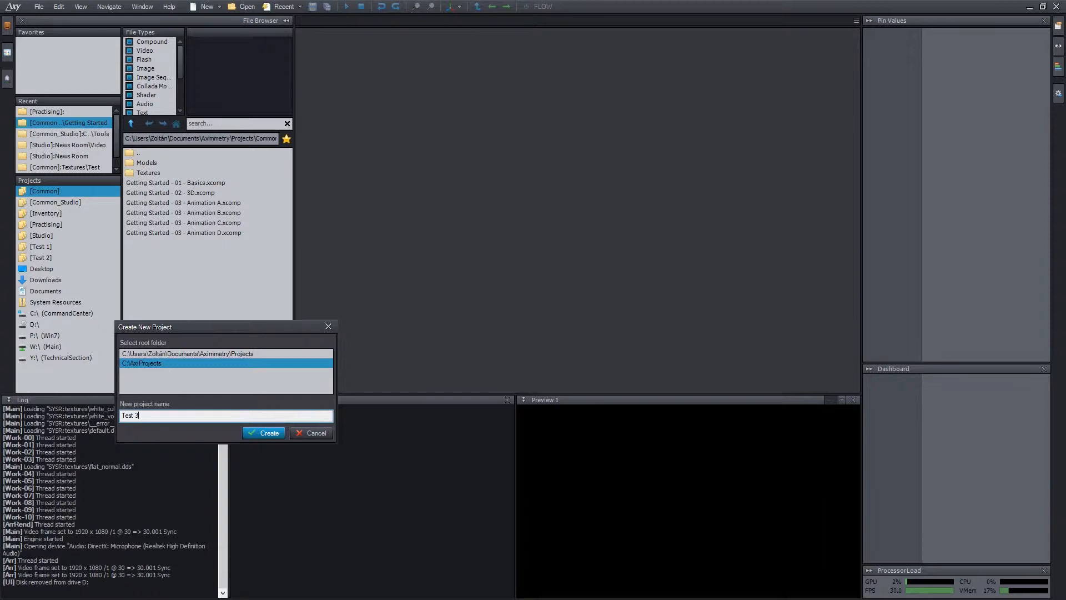
key(Return)
- Check the Test 3 folder inside C:\AxiProjects in File Explorer and close that window
key(alt+Tab)
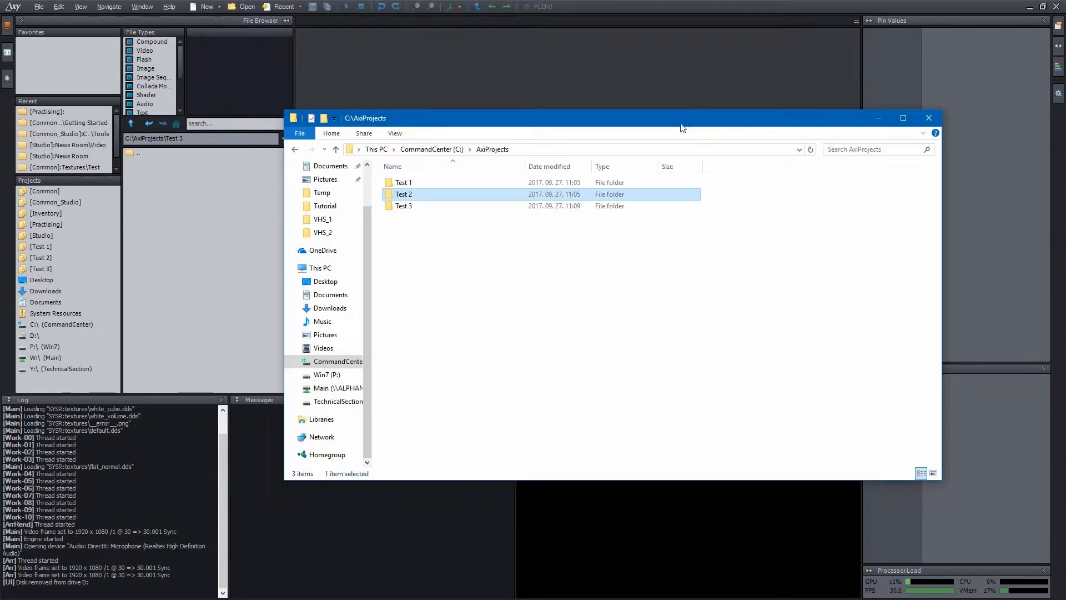
click(408, 206)
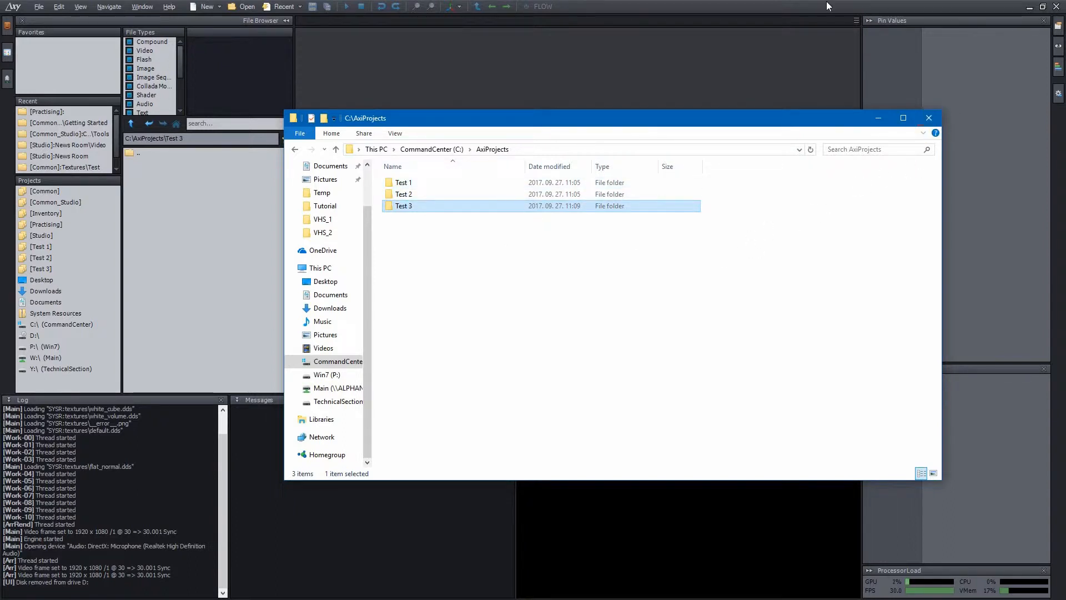
click(928, 118)
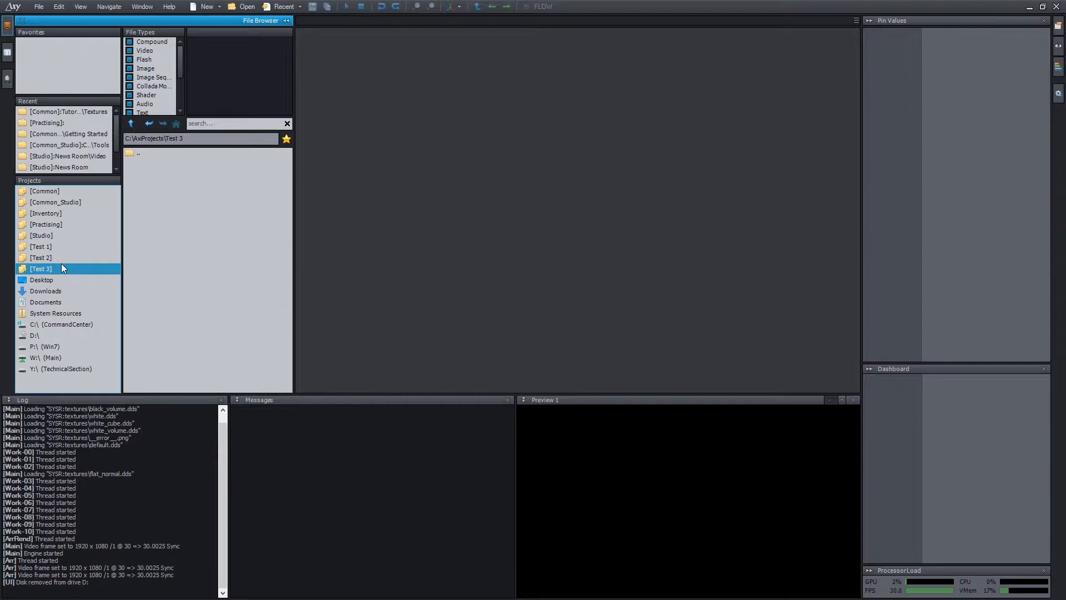
- View the contents of the Test 1 and Test 2 projects in the Composer file browser
click(63, 247)
click(62, 257)
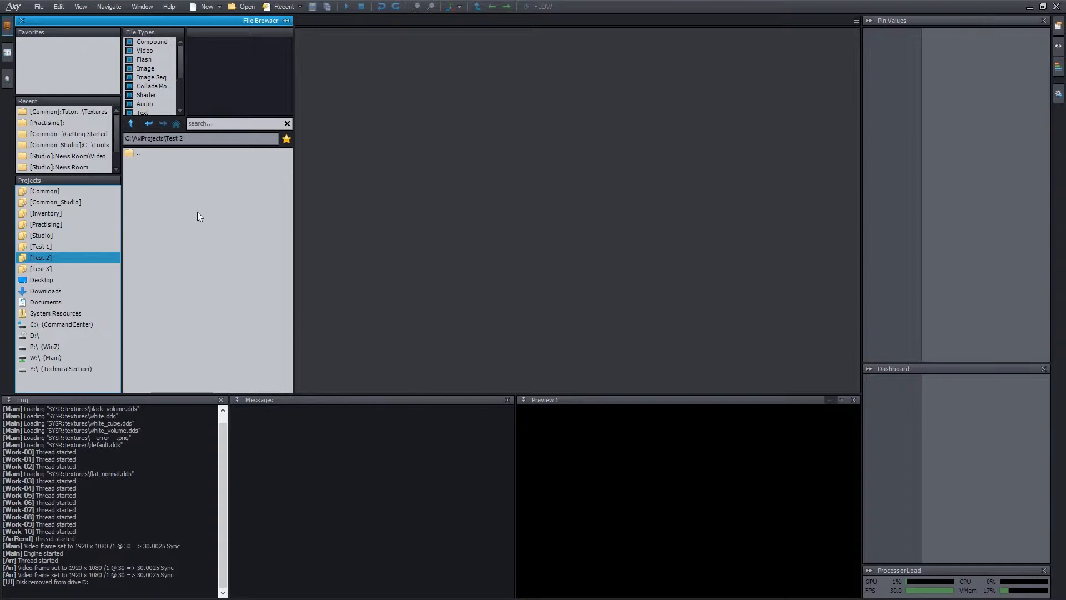
click(114, 247)
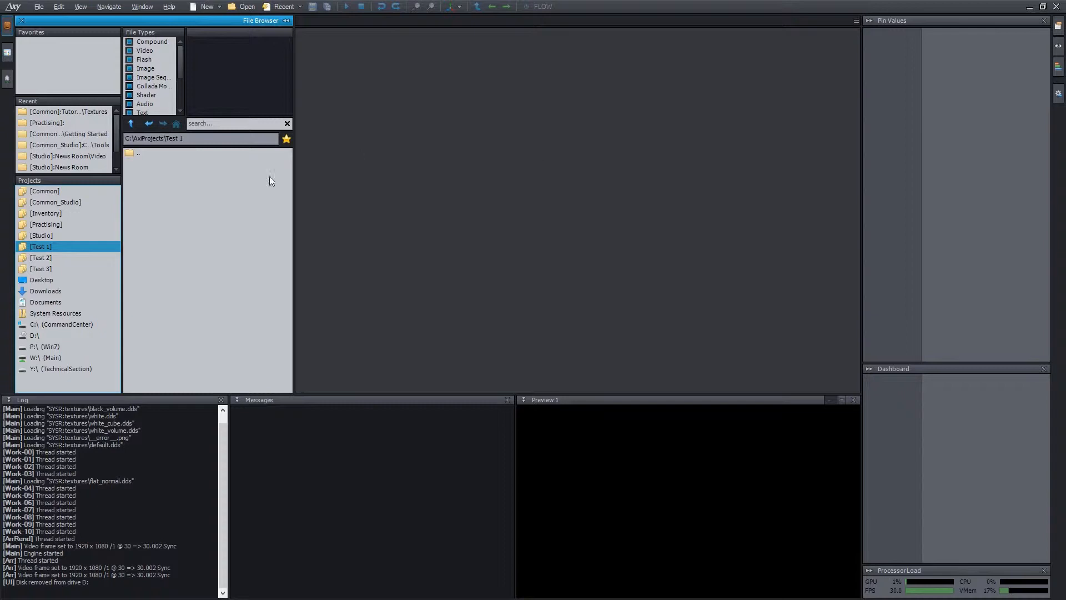
- Open Getting Started - 02 - 3D.xcomp from the Tutorials\Getting Started folder of the Common project
click(59, 190)
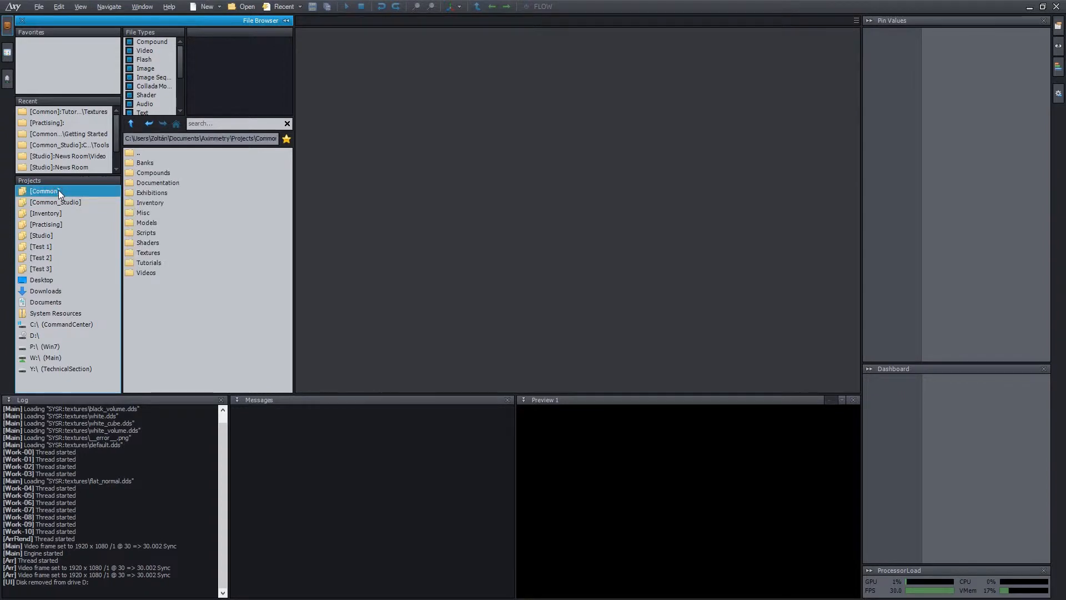
double_click(159, 262)
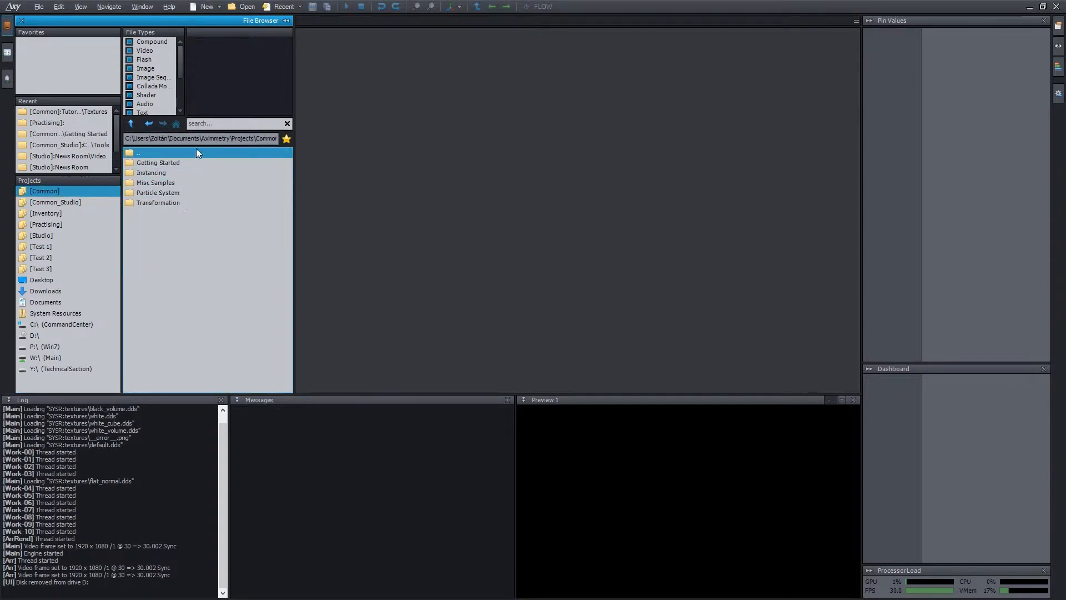
double_click(168, 161)
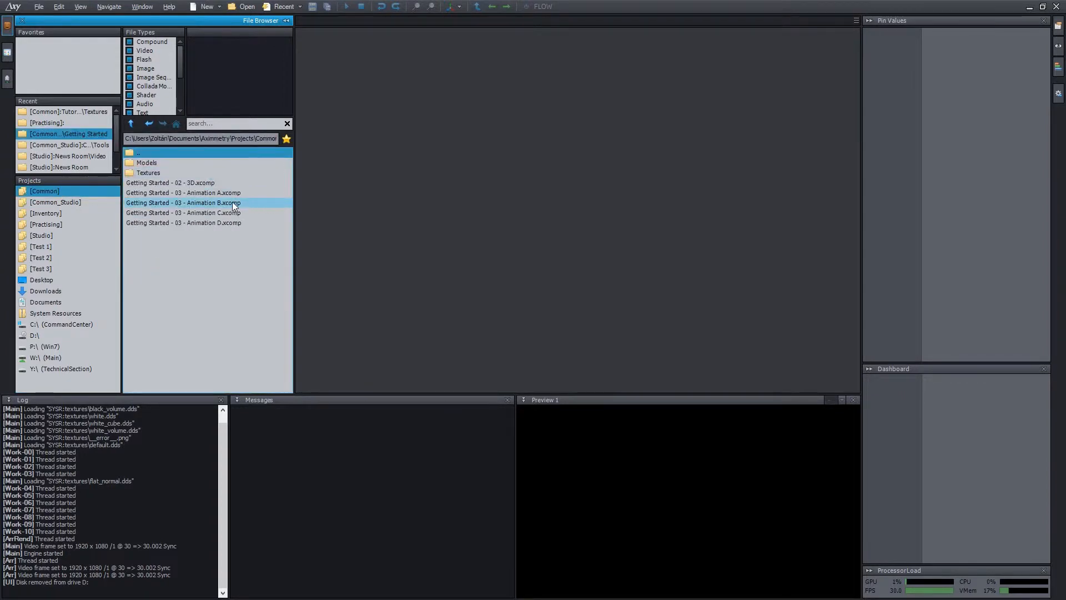
click(156, 184)
double_click(156, 182)
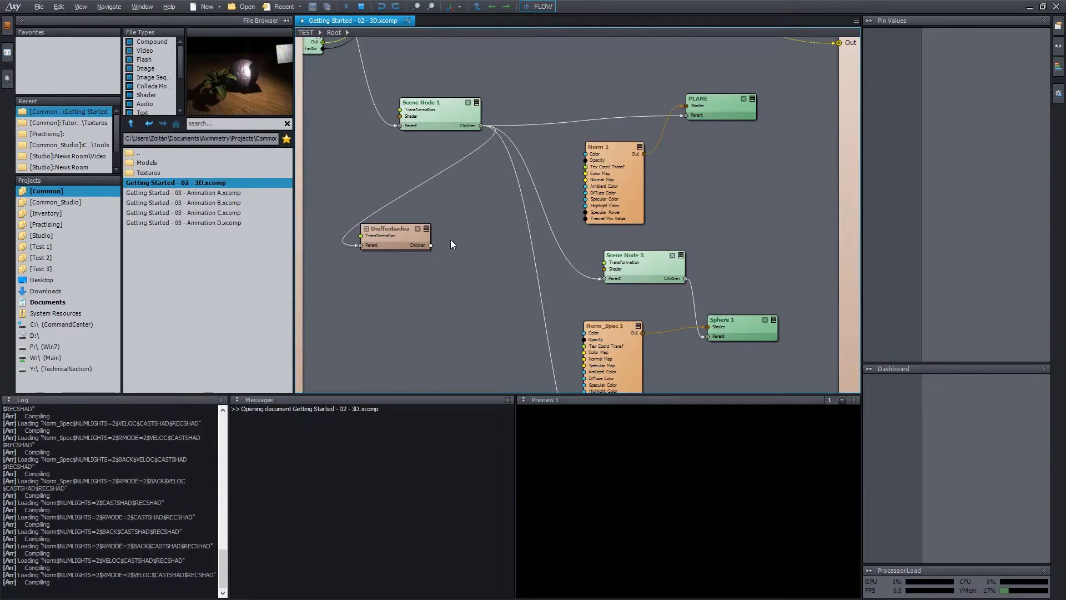
- Preview Getting Started - 03 - Animation B.xcomp and trace the highlighted folder path to the open document through the Common project
click(183, 202)
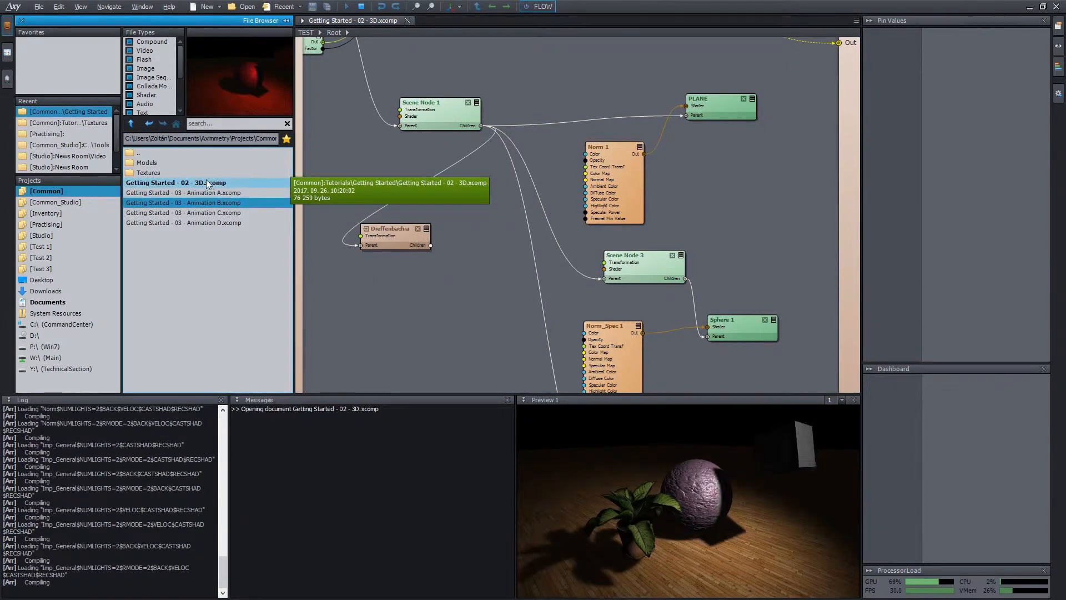
click(91, 191)
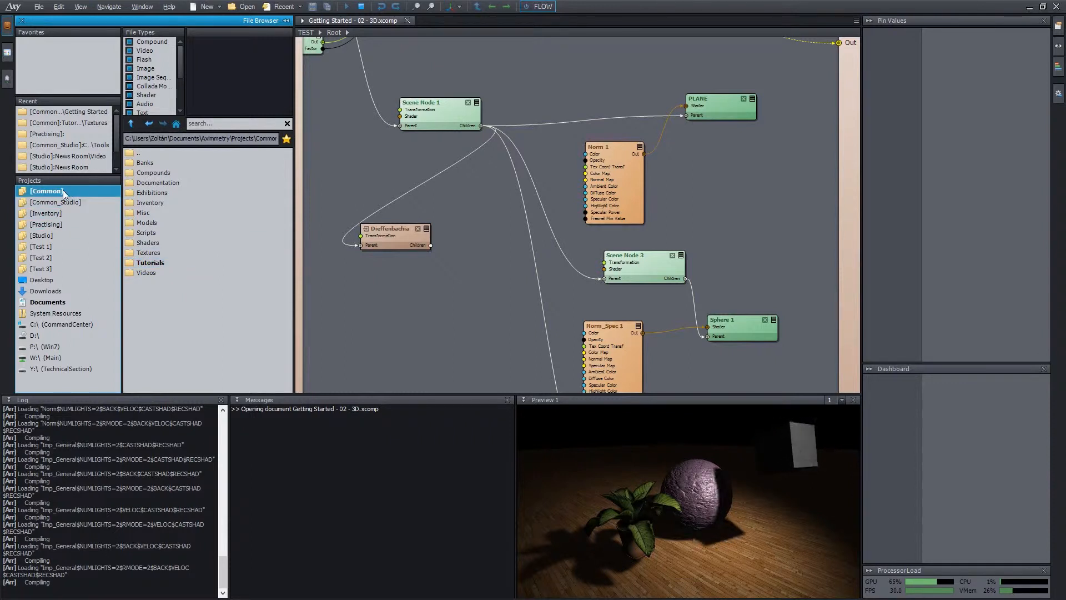
double_click(197, 262)
double_click(194, 161)
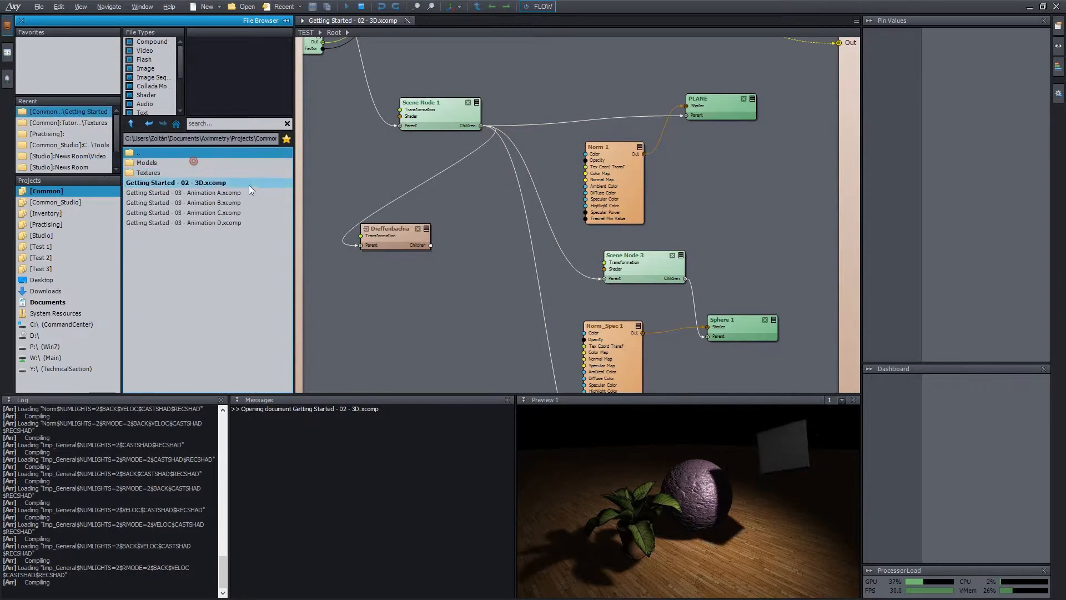
double_click(199, 155)
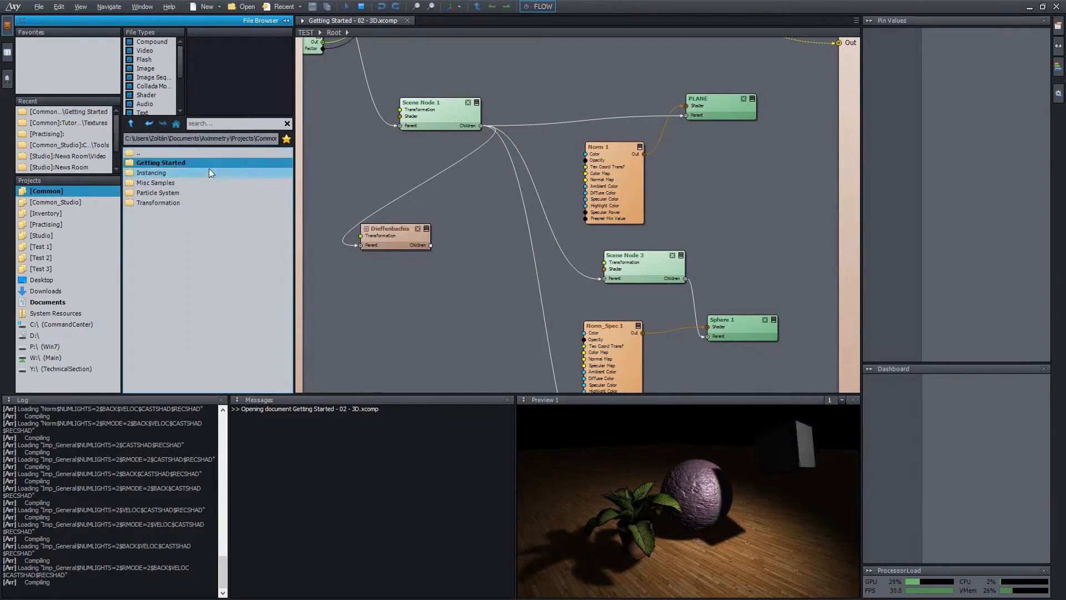
click(145, 230)
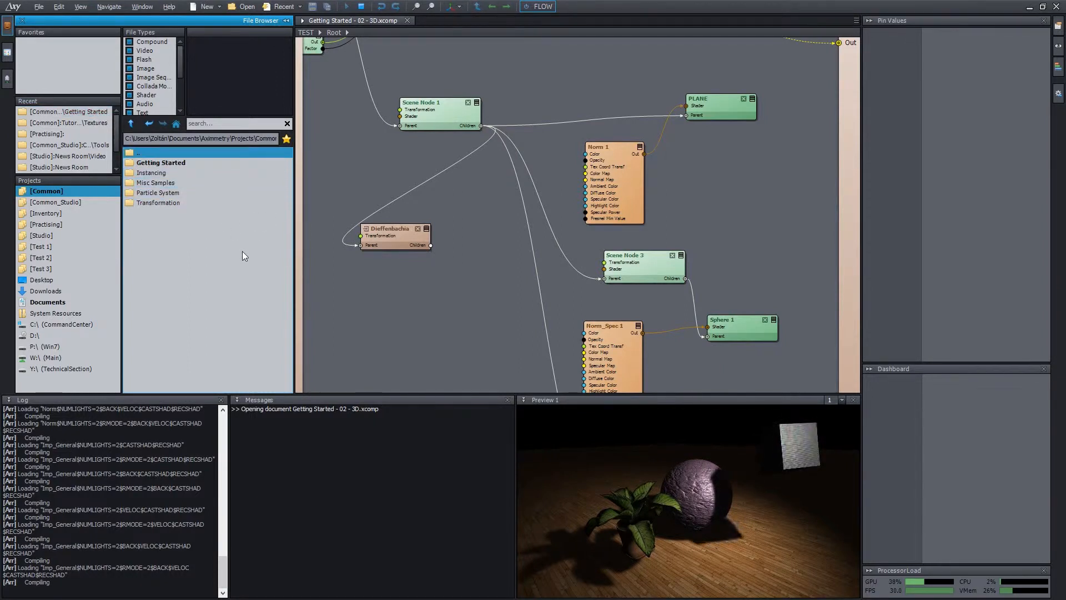
- Browse the contents of the recently used folders, from Getting Started and Textures to Practising, Tools and News Room\Video
click(47, 112)
click(49, 123)
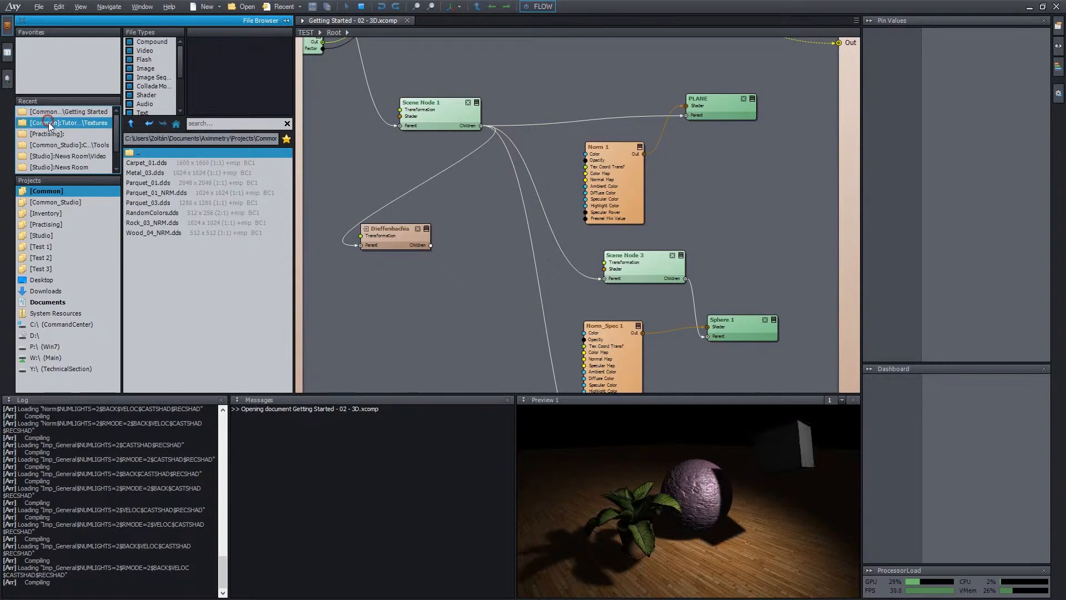
click(48, 134)
click(51, 145)
click(55, 155)
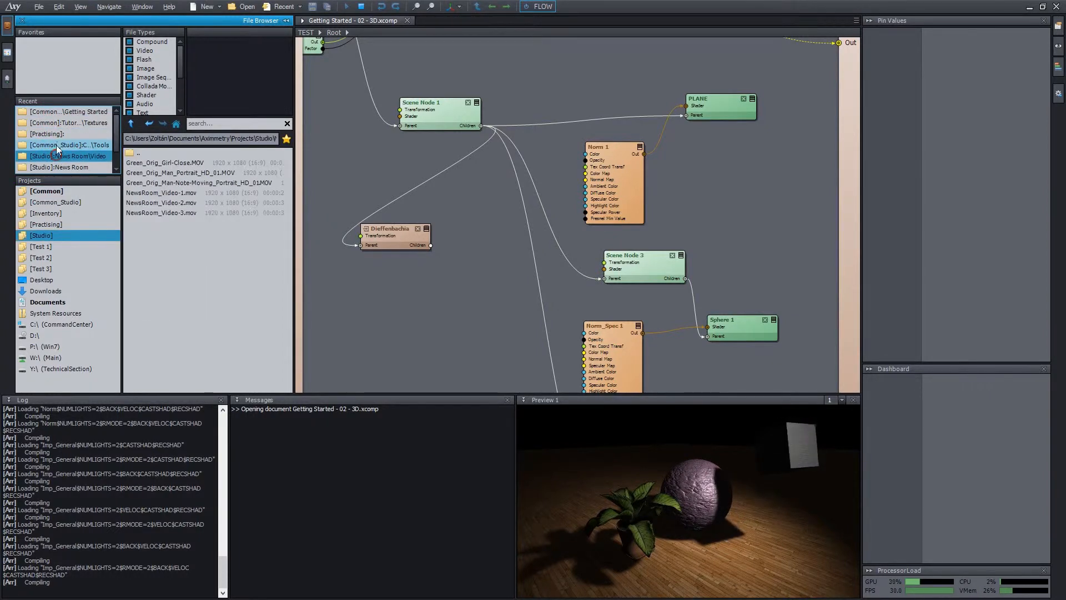
click(55, 145)
click(56, 135)
click(56, 123)
click(67, 112)
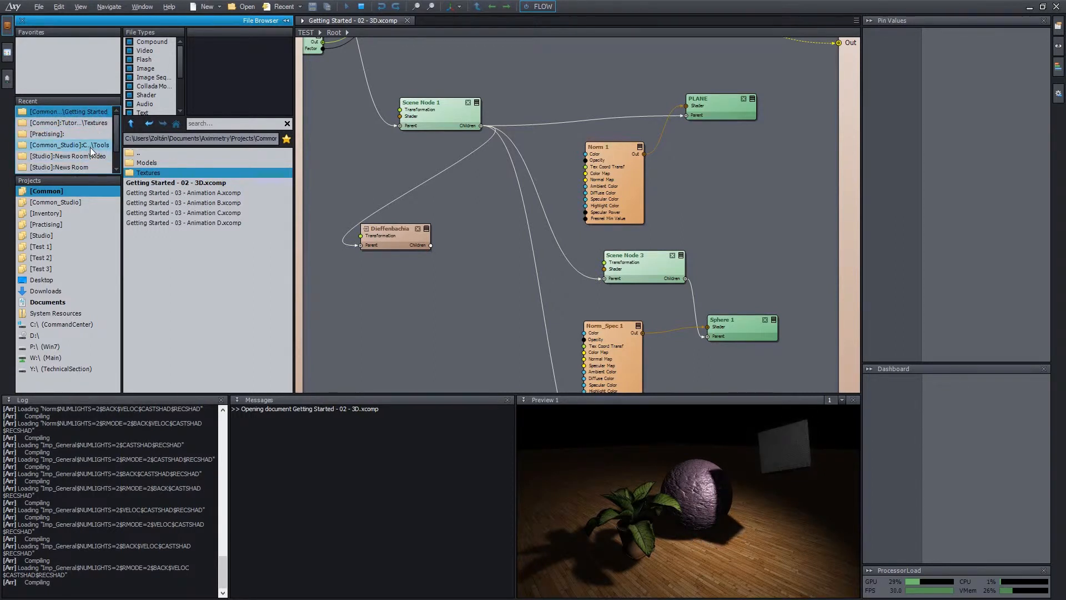
click(91, 123)
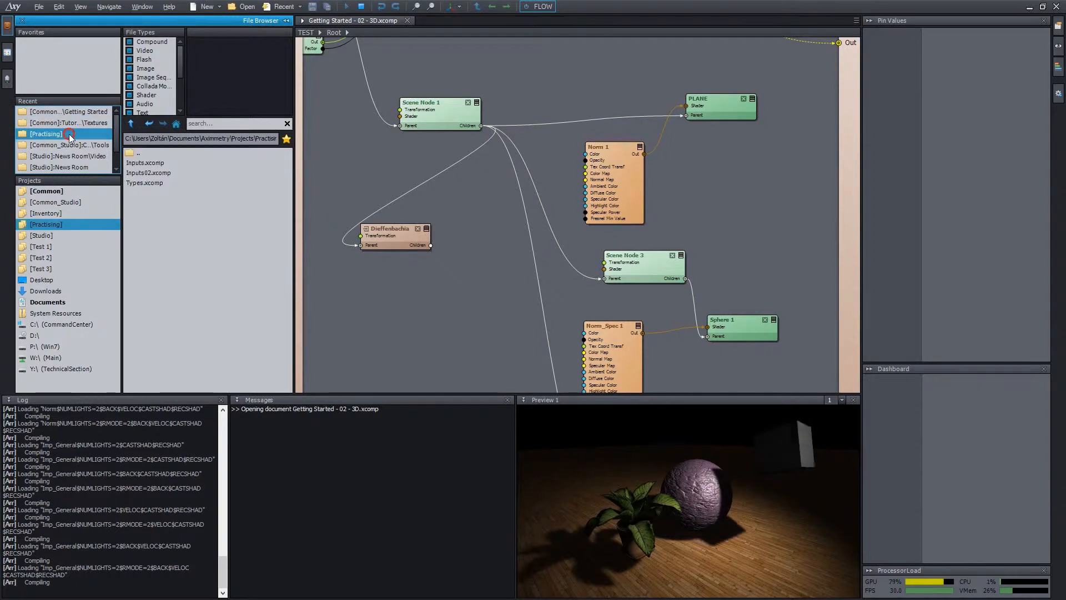
- Remove the Common_Studio Tools folder and the Studio News Room\Video folder from the recent folders
click(62, 144)
right_click(78, 146)
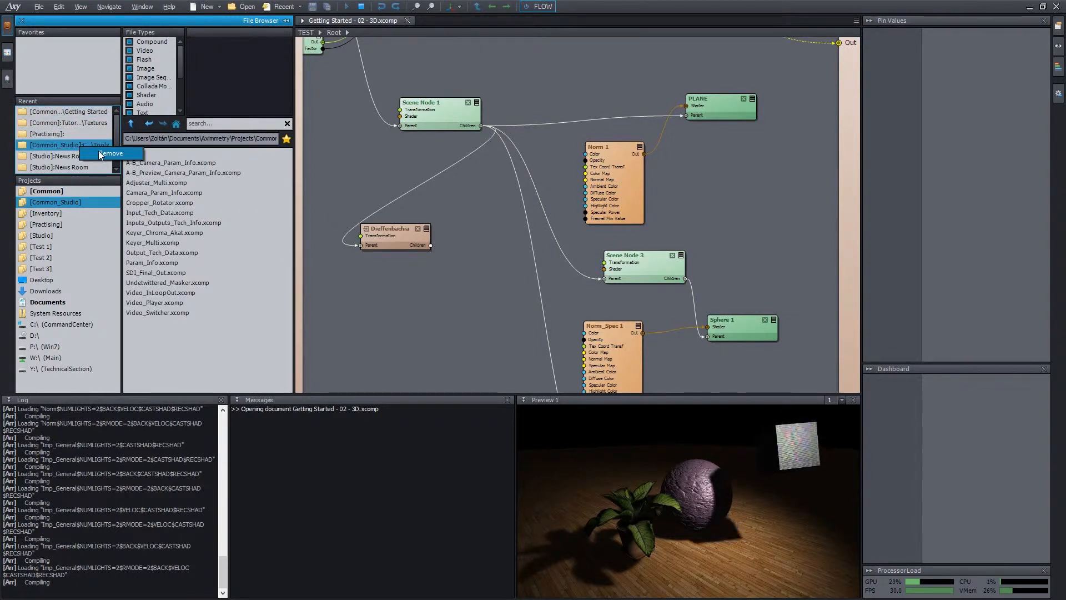
click(105, 153)
right_click(83, 146)
click(108, 153)
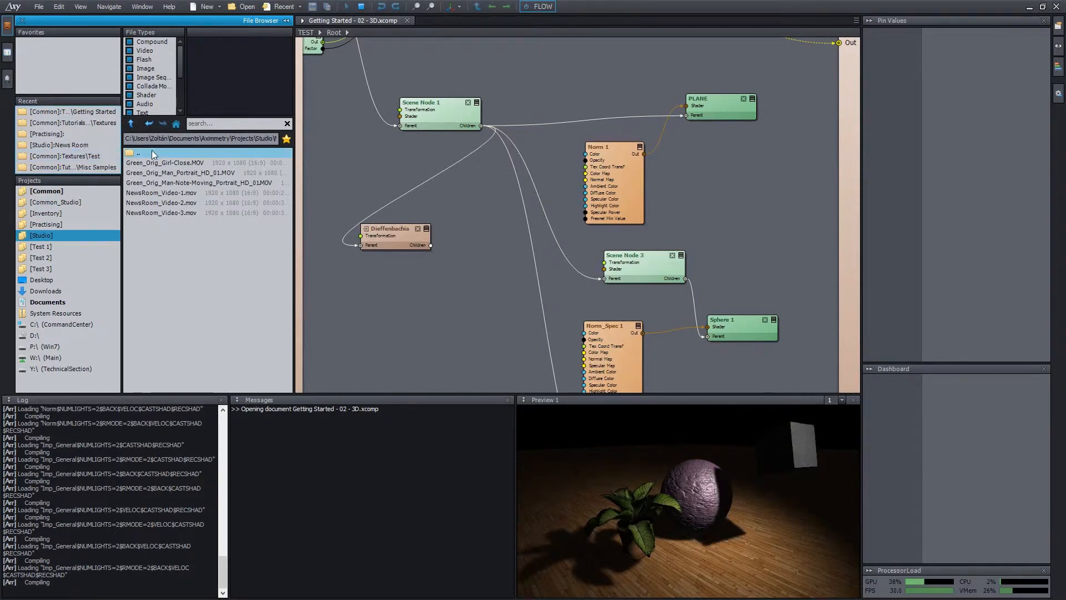
- Close the Getting Started - 02 - 3D.xcomp document and reopen it from the recent documents
click(407, 20)
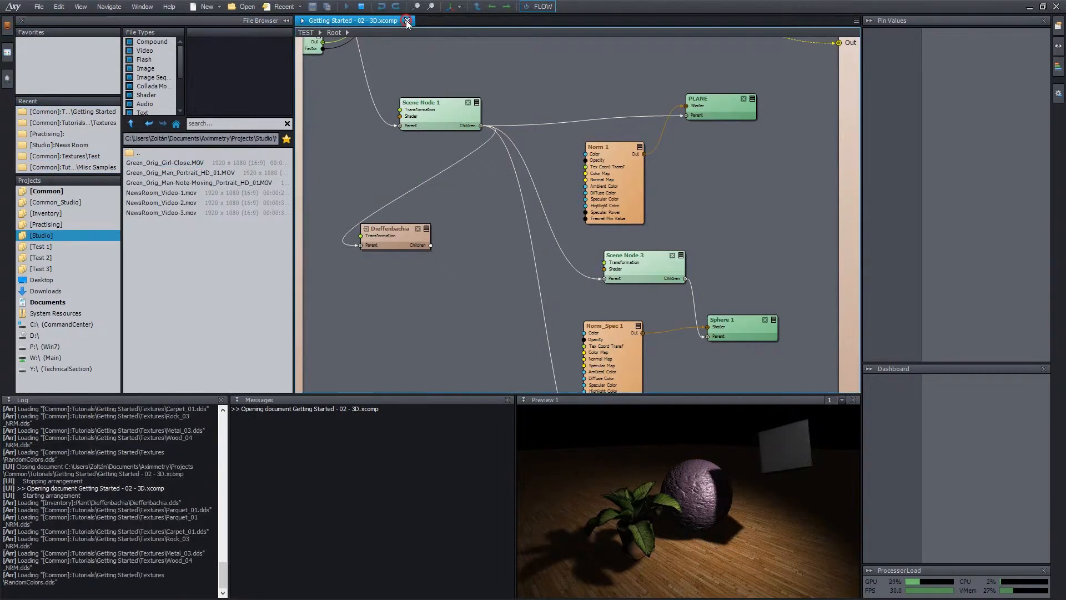
click(288, 8)
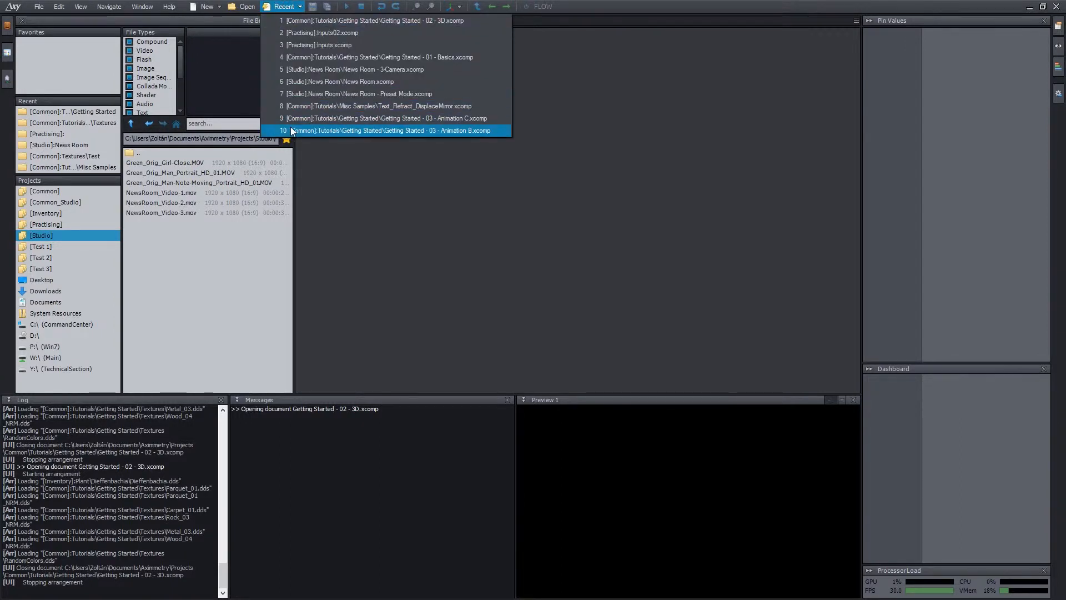
click(298, 21)
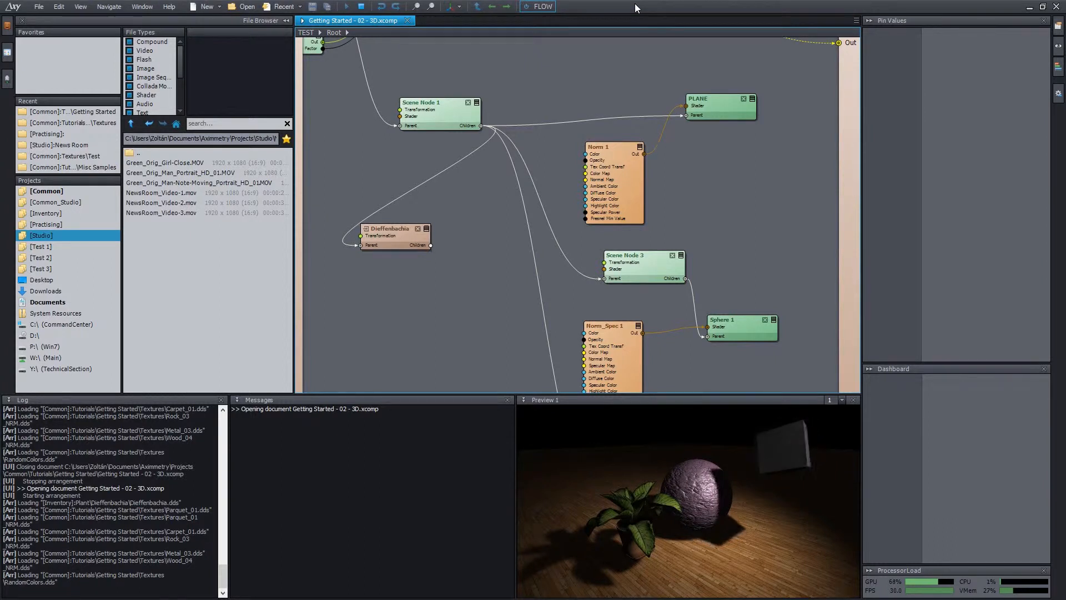
- Mark the recent Getting Started folder as a favorite directory, remove it from the favorites and add it again
click(72, 112)
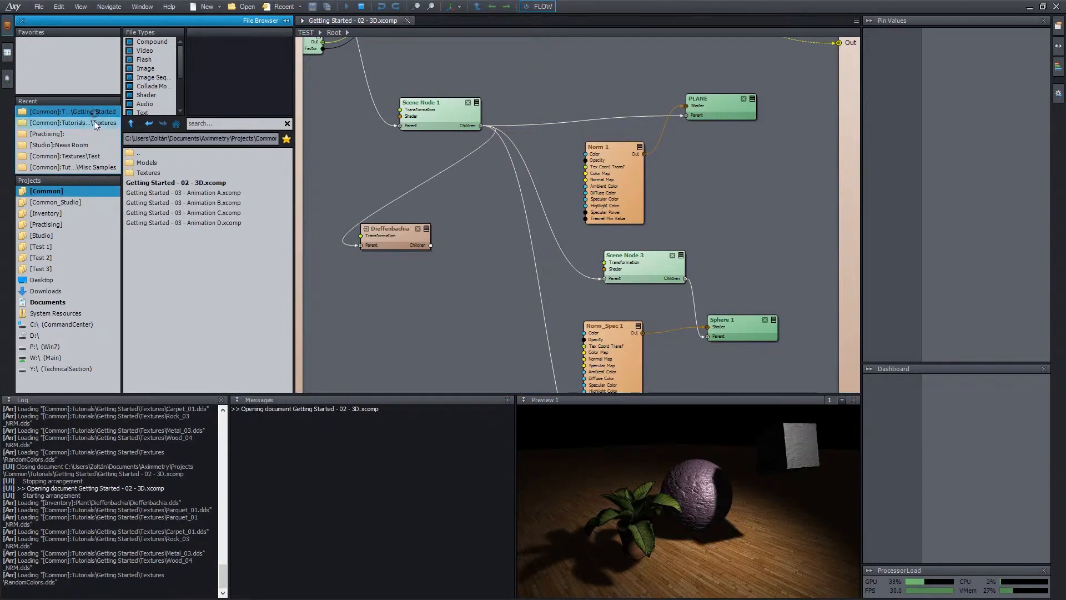
click(286, 139)
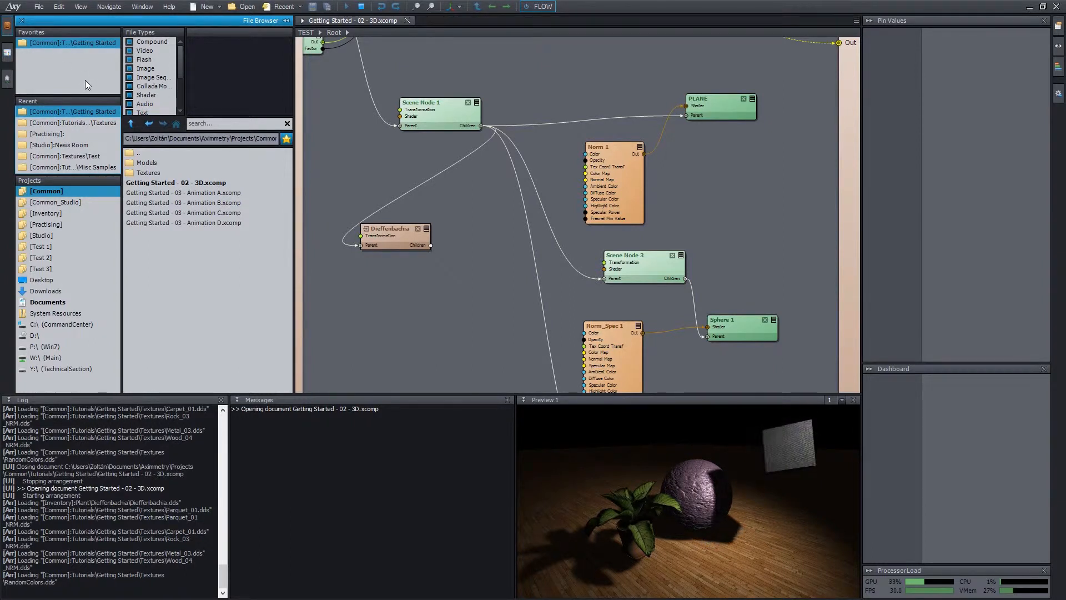
click(289, 139)
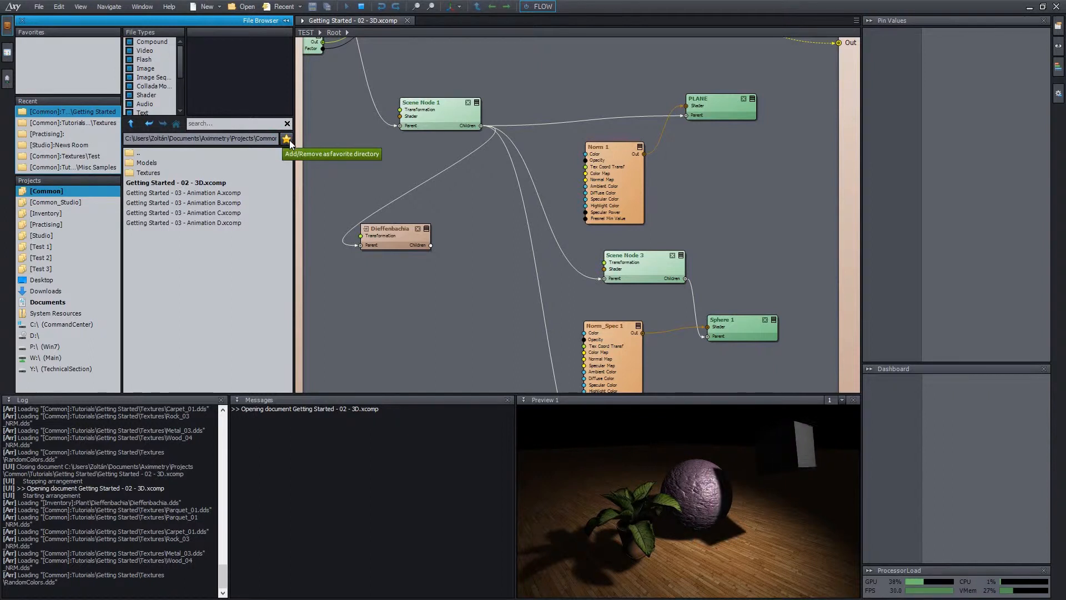
click(288, 141)
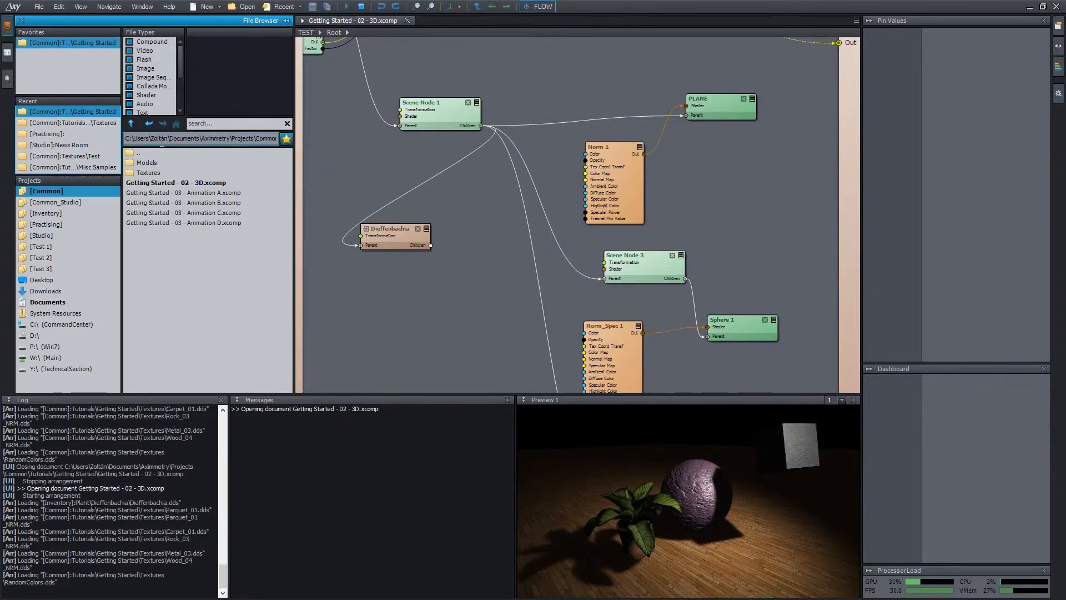
- Browse to the Shaders\Standard folder of the Common project and mark it as a favorite directory
click(76, 191)
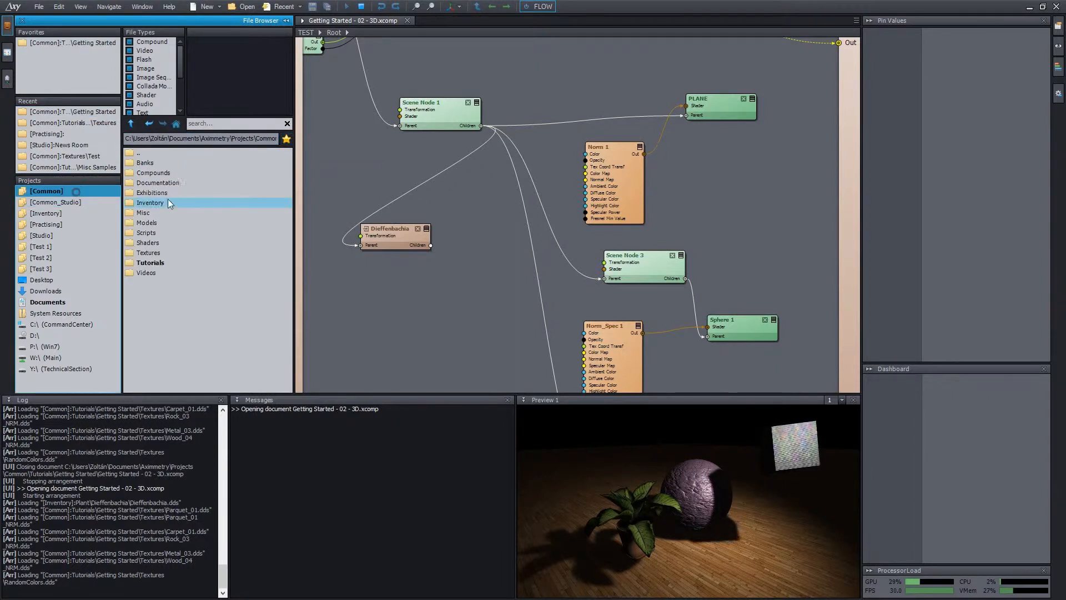
double_click(164, 245)
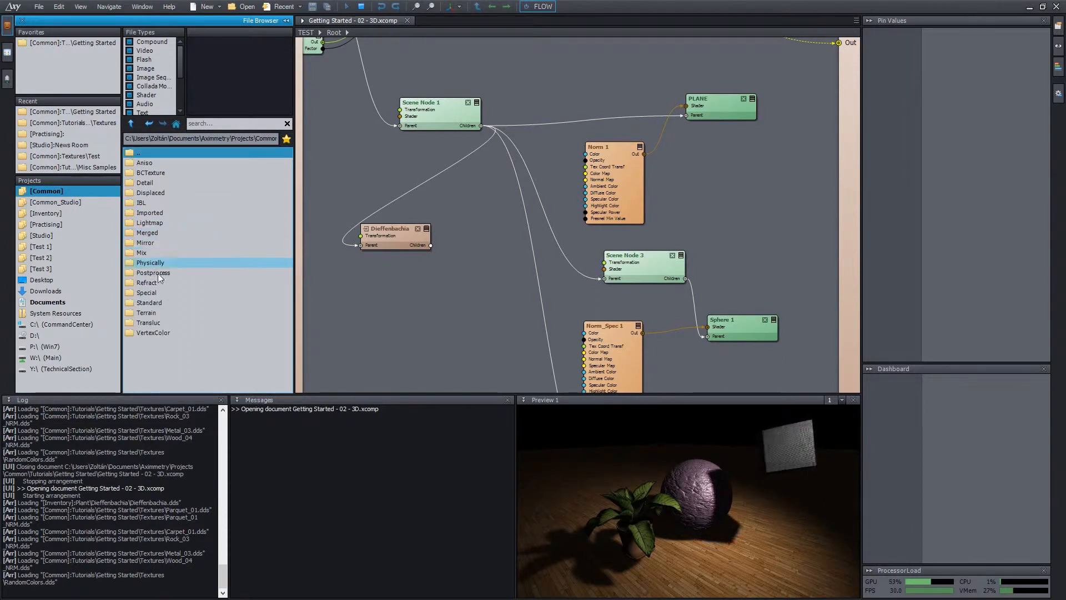
click(162, 302)
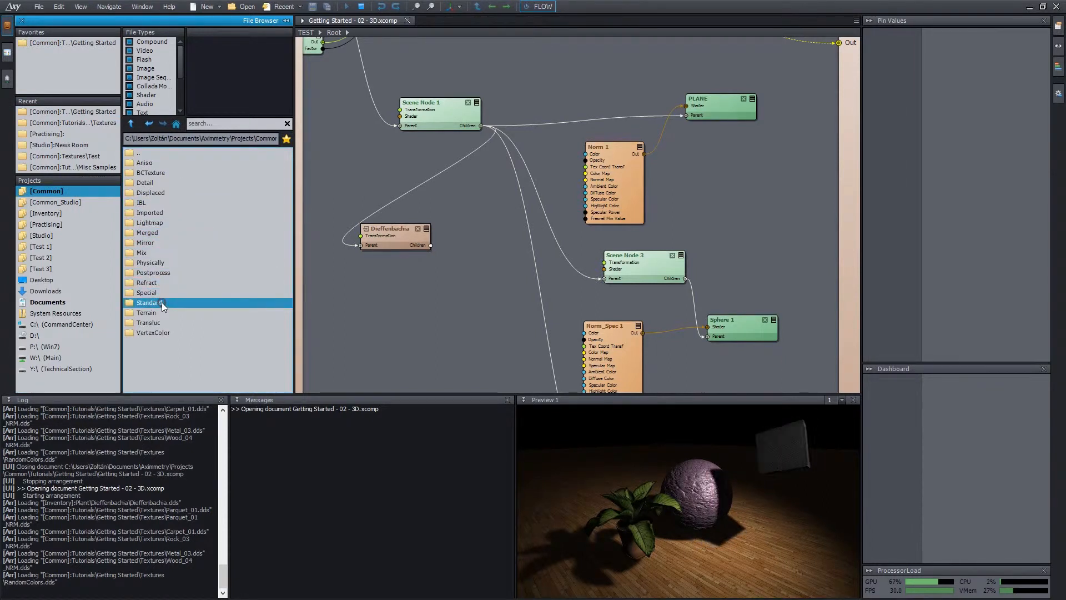
double_click(162, 302)
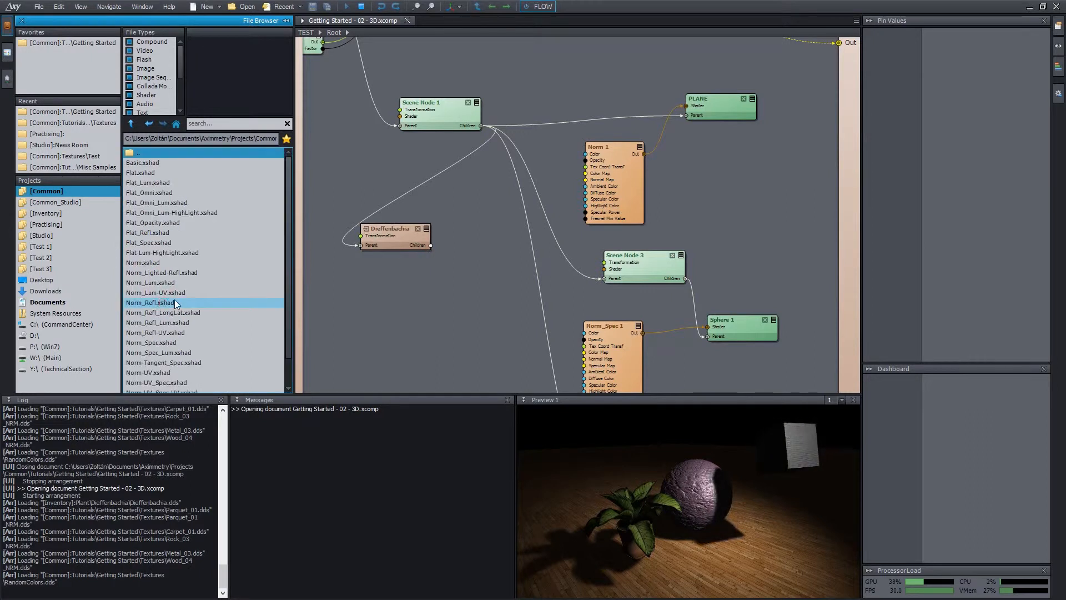
drag(199, 247, 191, 153)
double_click(191, 152)
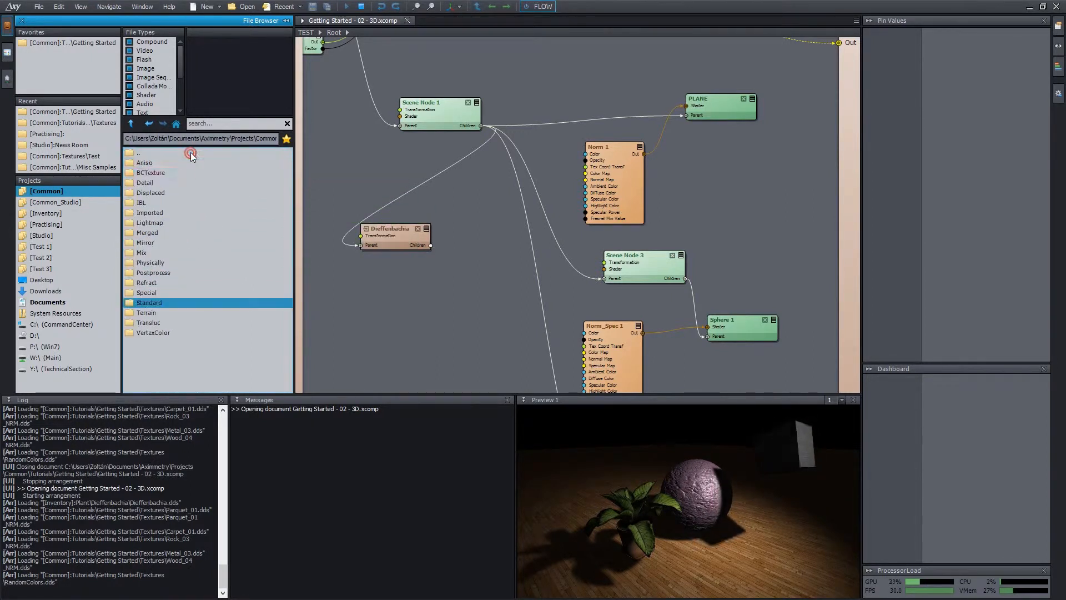
click(159, 292)
click(160, 302)
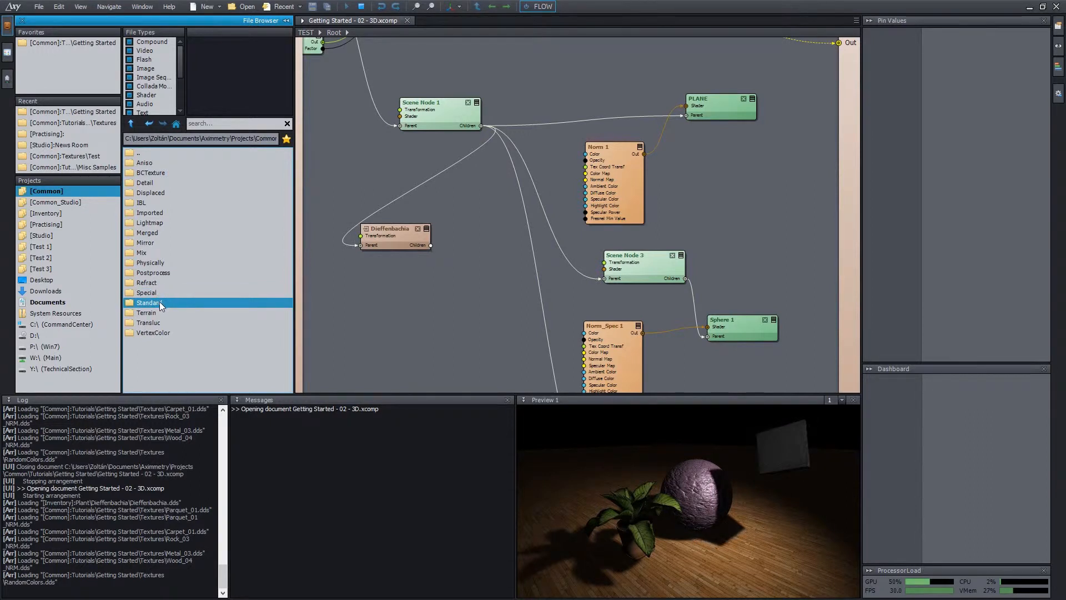
double_click(159, 302)
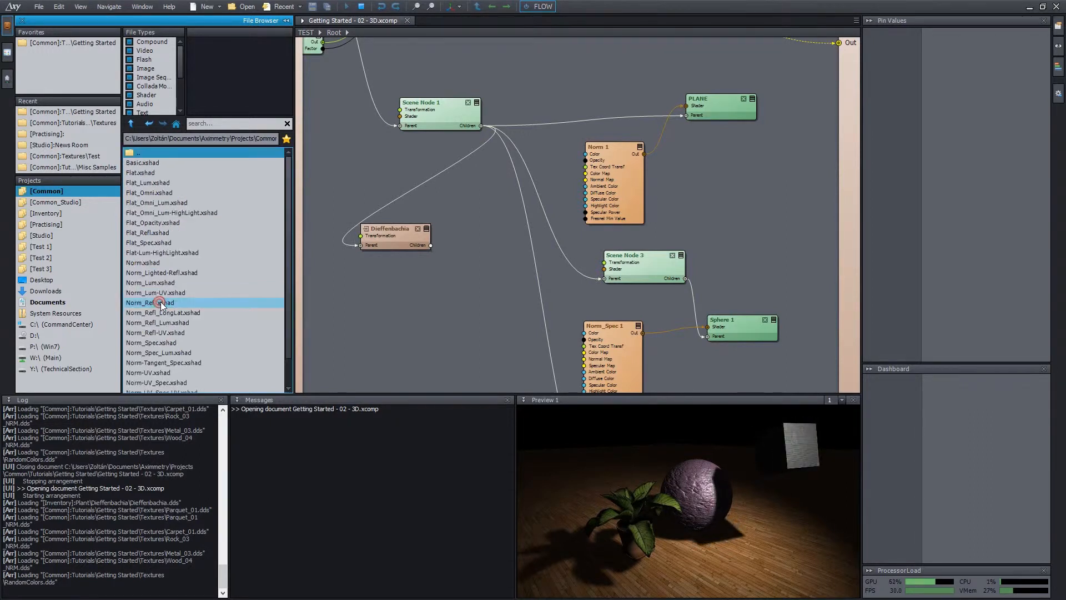
click(286, 139)
- Browse to the Textures\Test folder of the Common project and mark it as a favorite directory
double_click(165, 152)
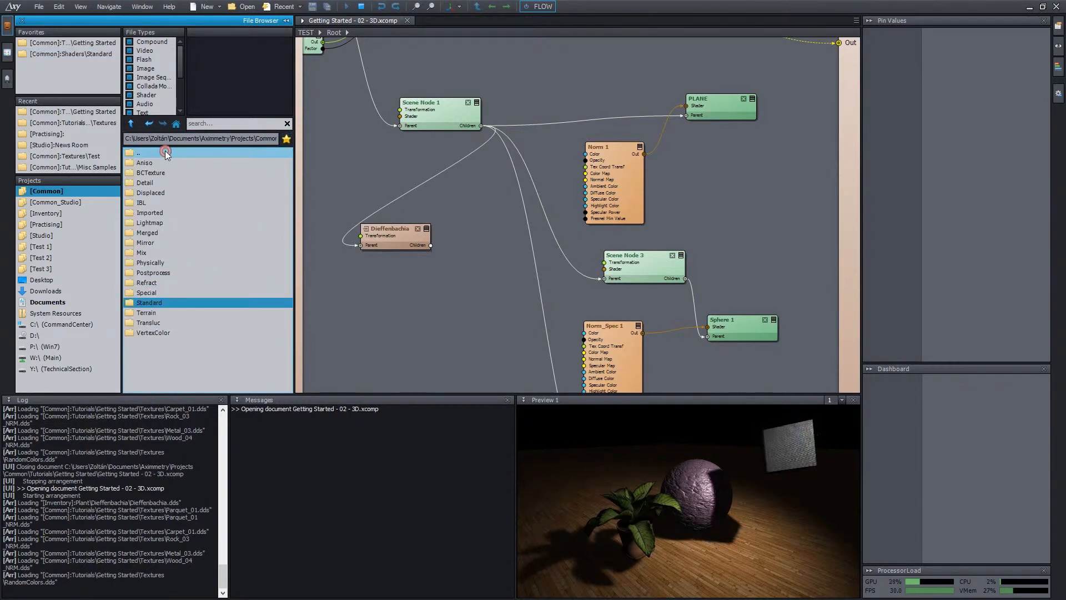
double_click(164, 151)
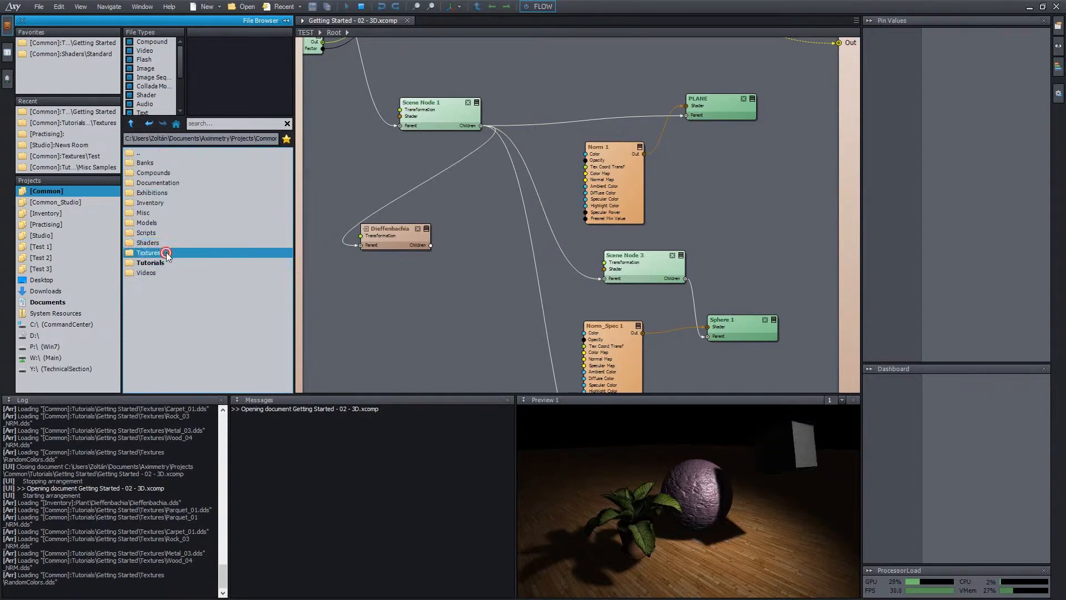
double_click(162, 291)
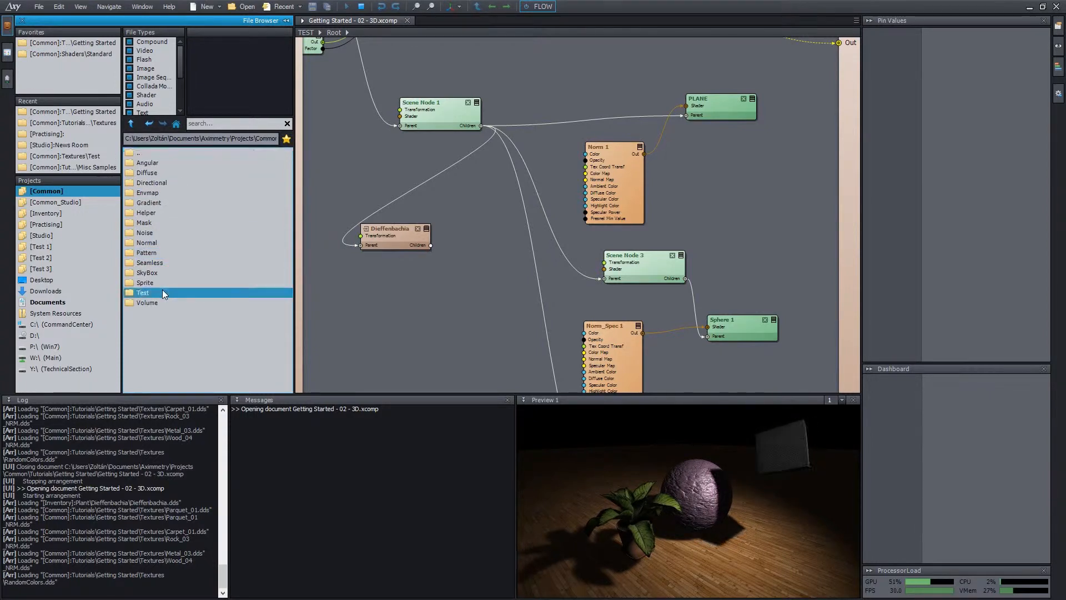
click(287, 139)
- Move the Shaders\Standard favorite above Getting Started in the favorites and switch between the two folders
click(69, 55)
mouse_move(69, 54)
mouse_down()
mouse_move(69, 67)
mouse_move(76, 40)
mouse_up()
right_click(71, 43)
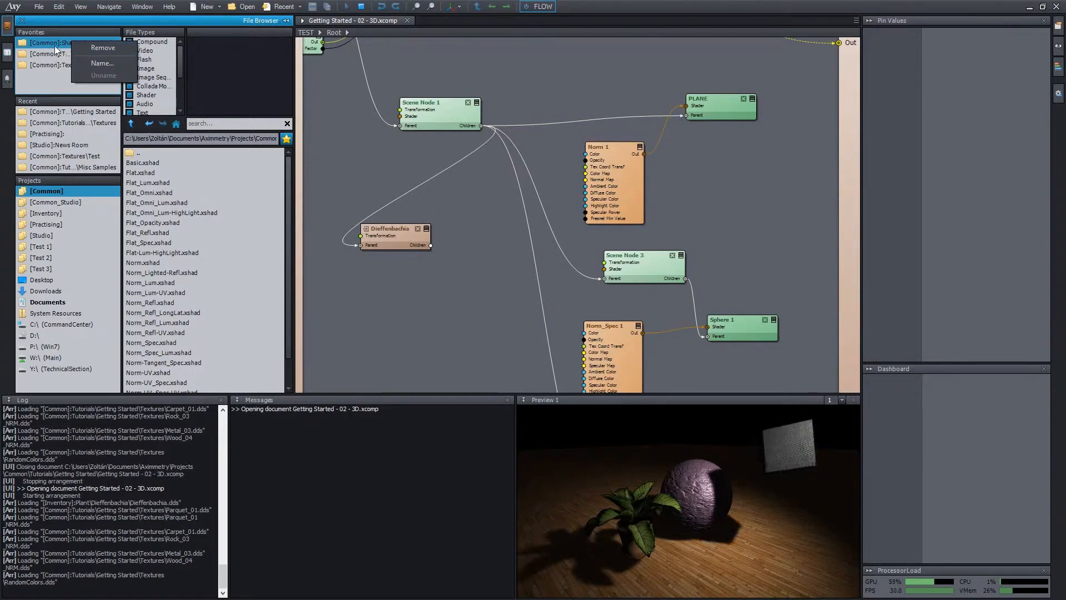
click(54, 52)
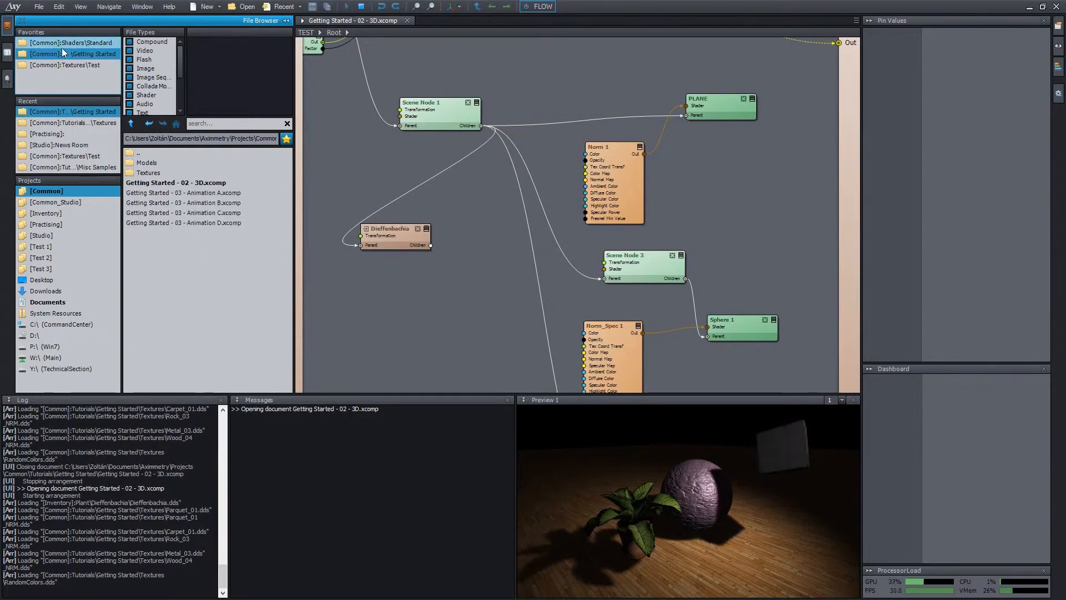
click(65, 43)
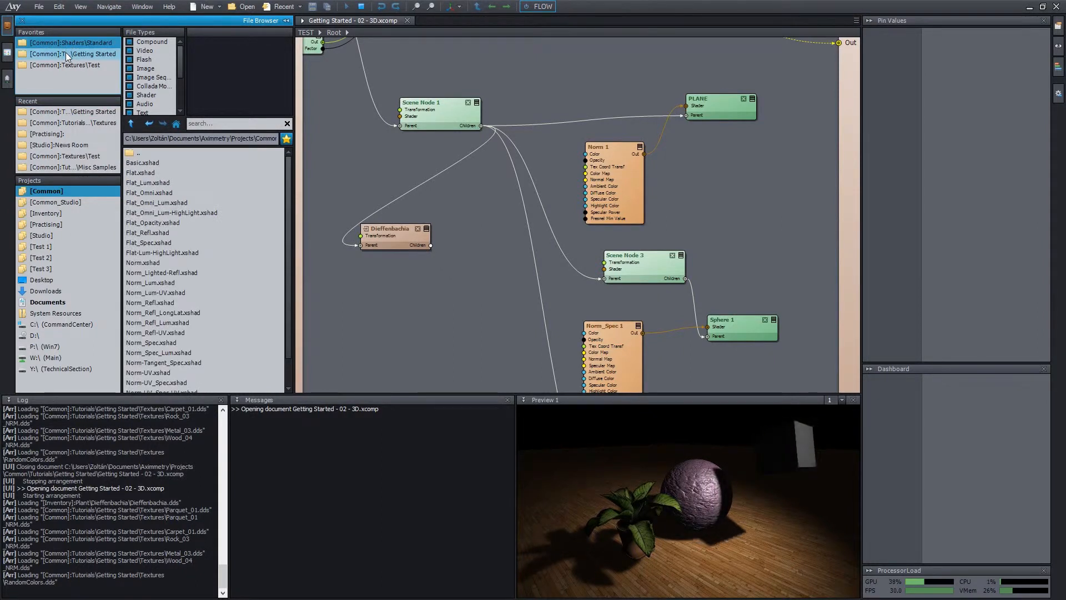
click(66, 53)
- Name the Shaders\Standard favorite folder "Standard Shaders" and remove the custom name again
right_click(96, 42)
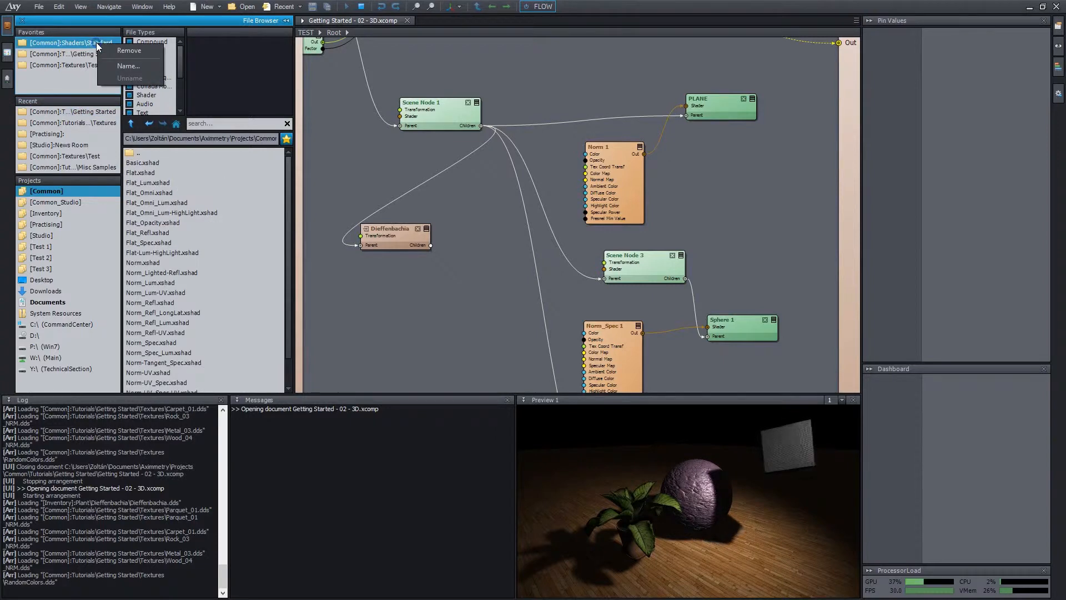
click(126, 67)
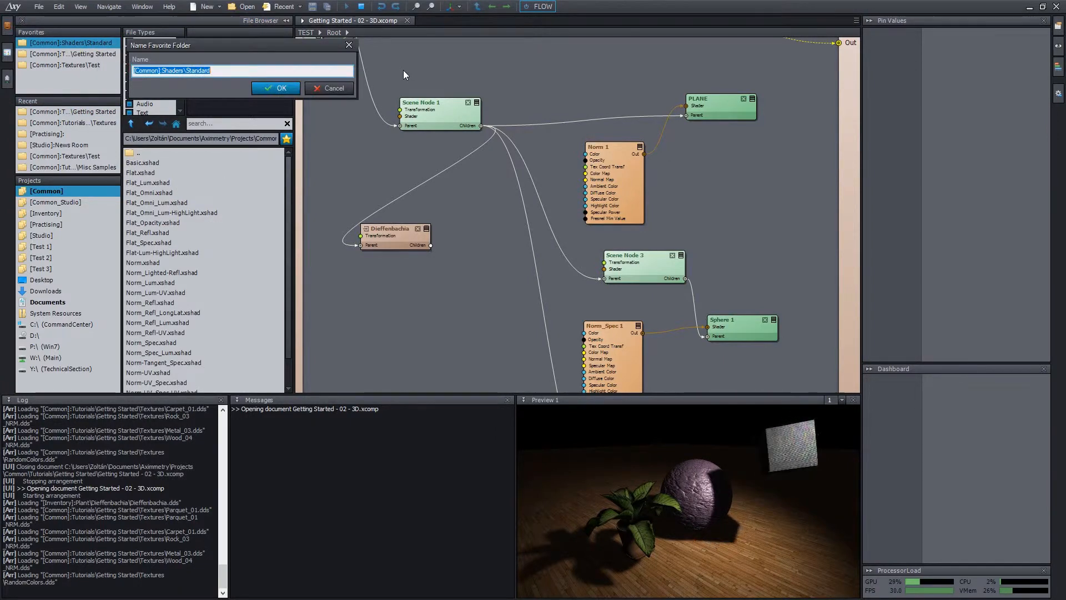
text(Stand)
text(d.Shaders)
key(Return)
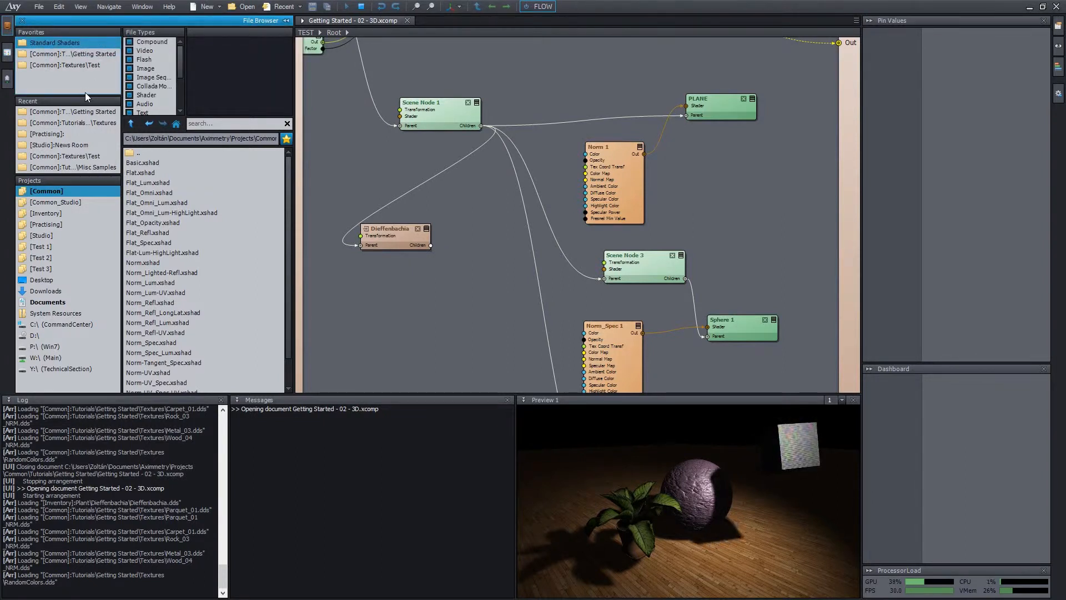
right_click(75, 43)
click(111, 79)
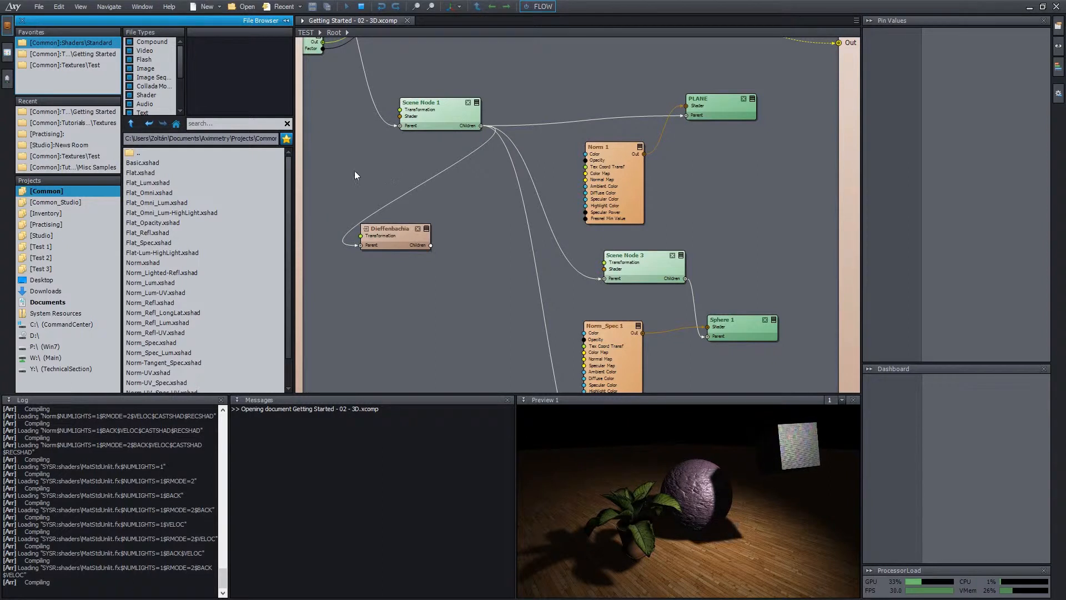
- Bring up the file browser's search and search the project files for "getti"
click(249, 122)
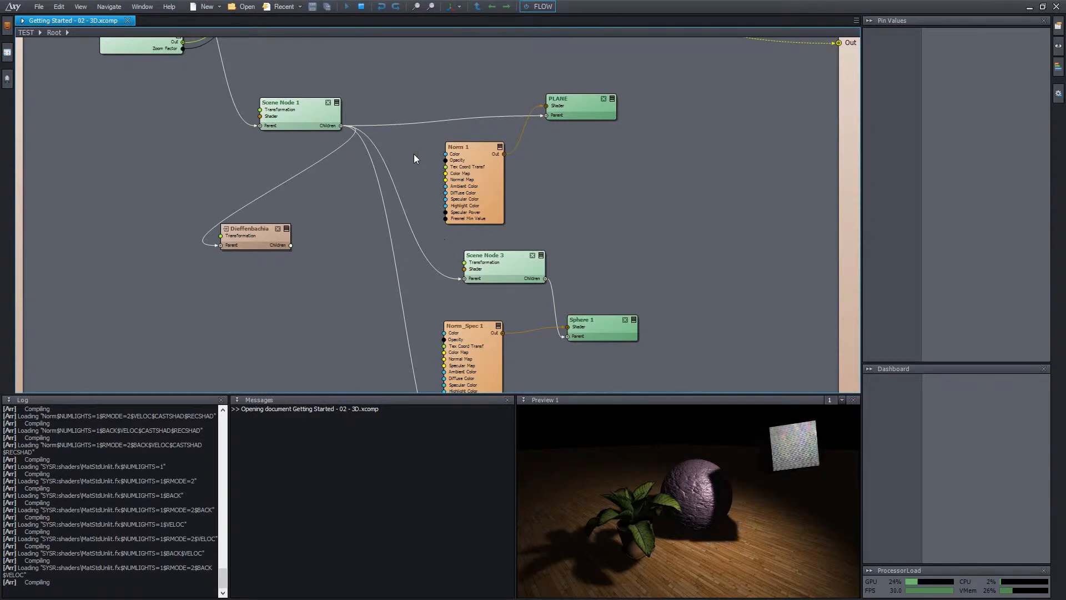
key(ctrl+b)
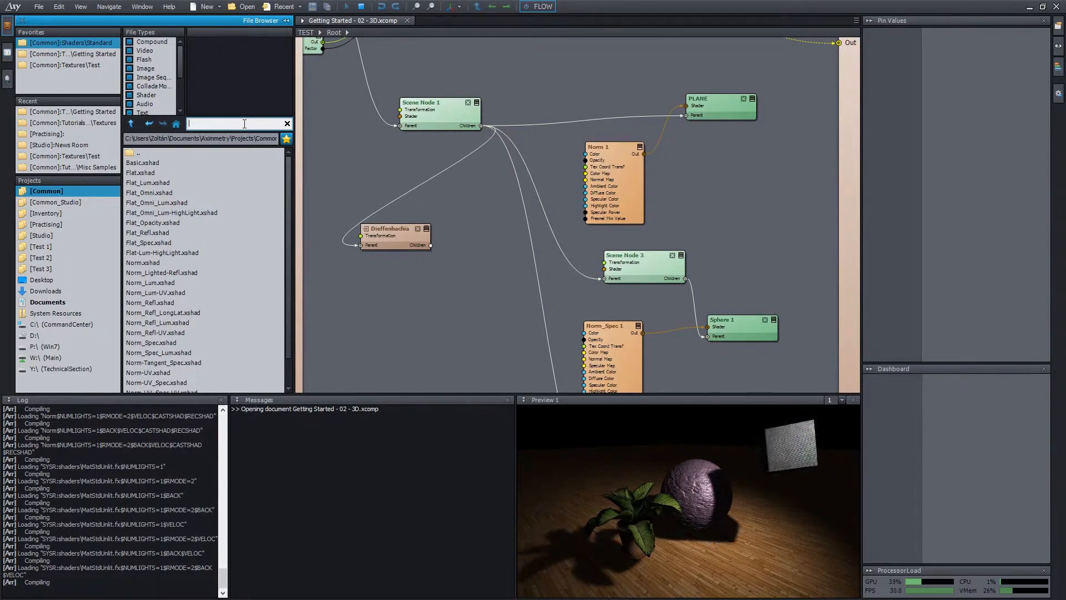
click(39, 6)
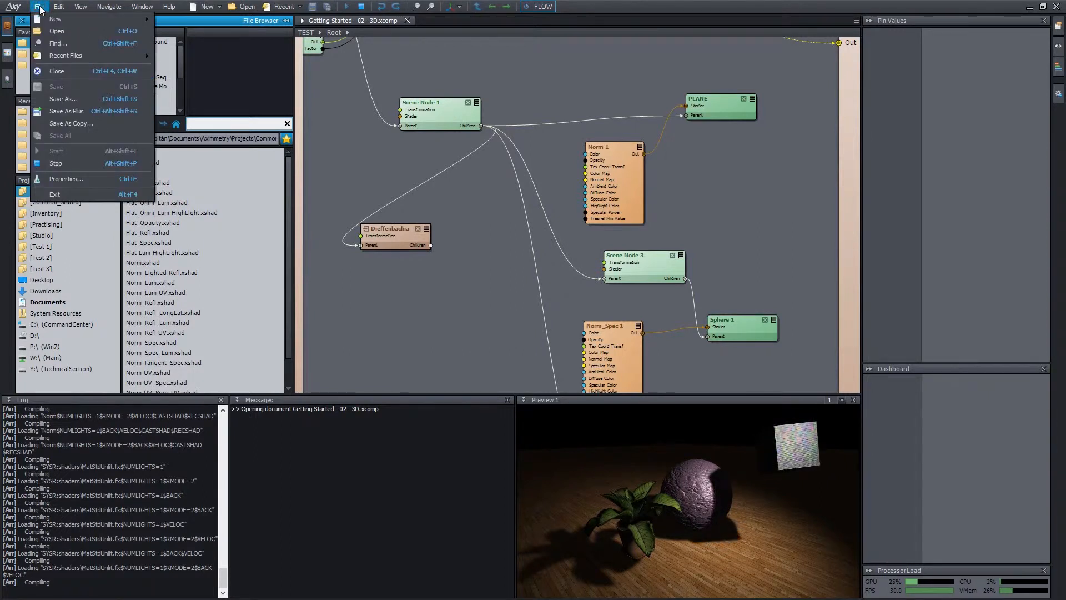
click(60, 43)
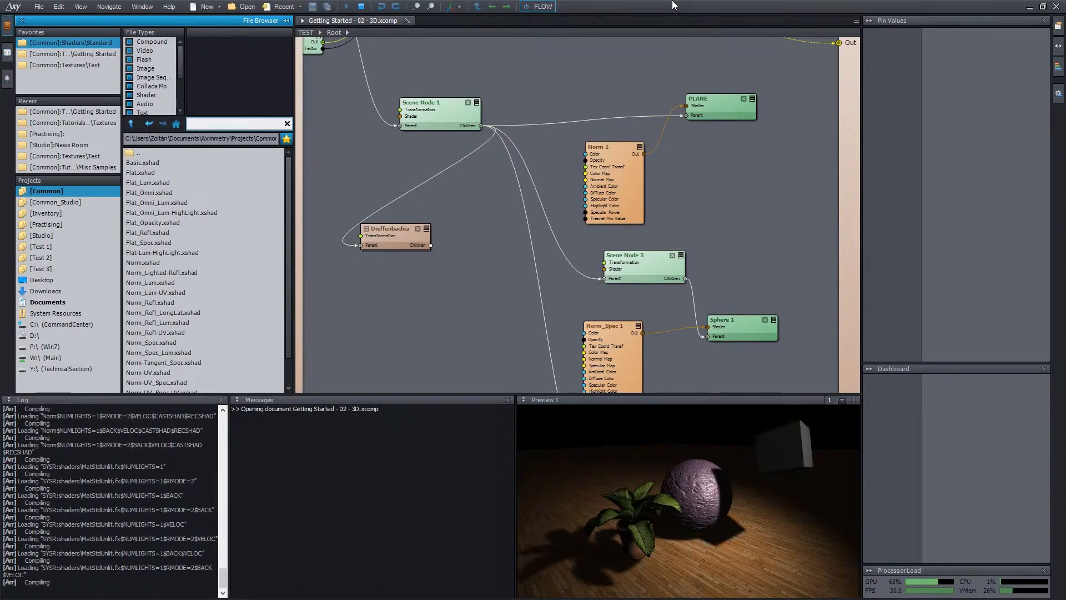
text(getti)
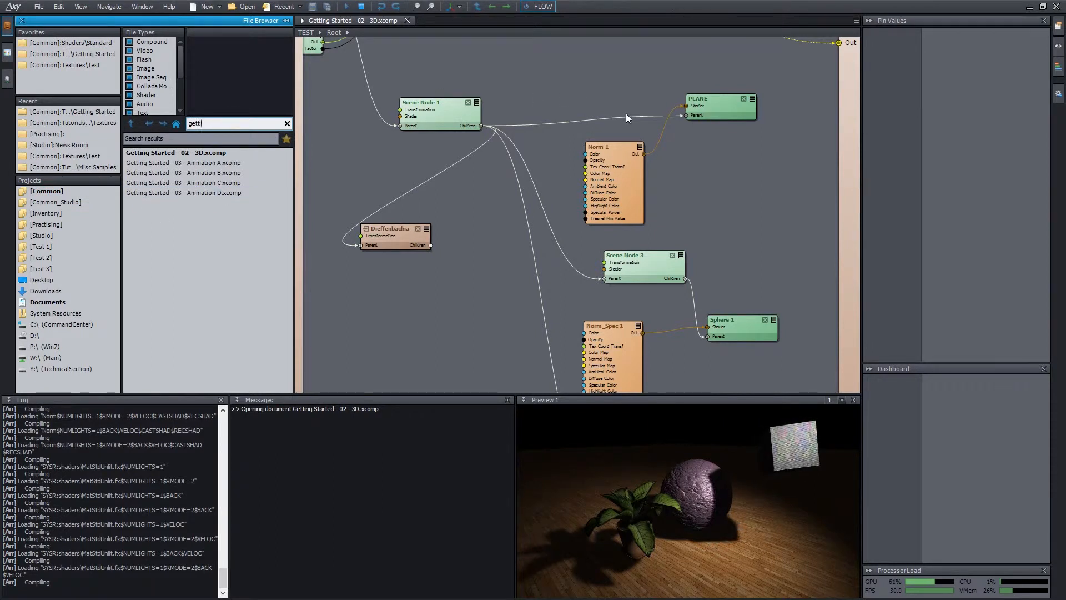
- Search the project files for "nor spe" and add the IBL_Norm_Spec_Light shader to the flow, below the Dieffenbachia node
key(ctrl+a)
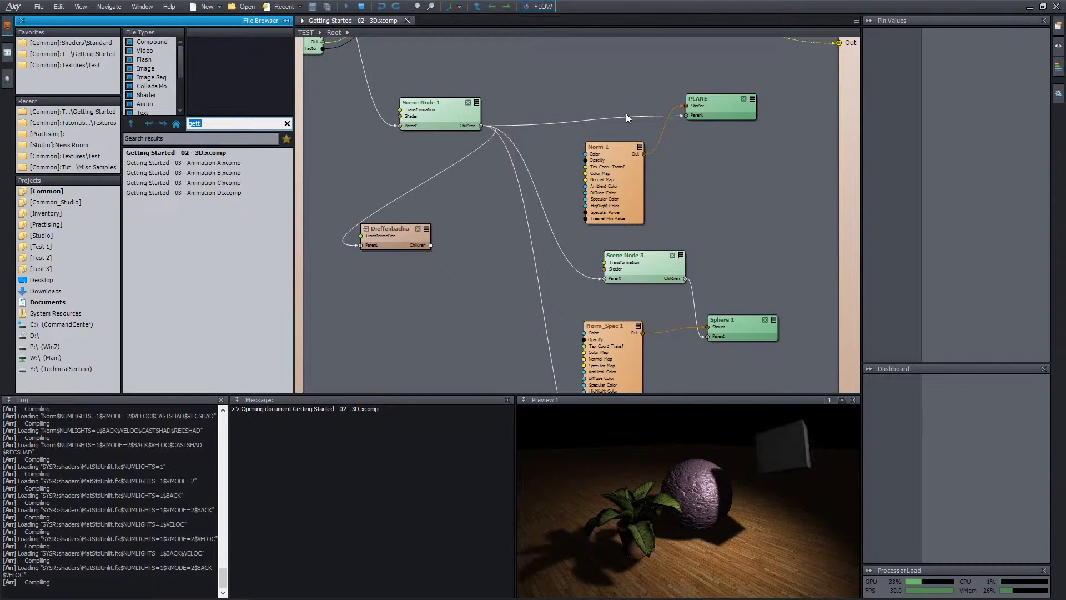
text(nor spe)
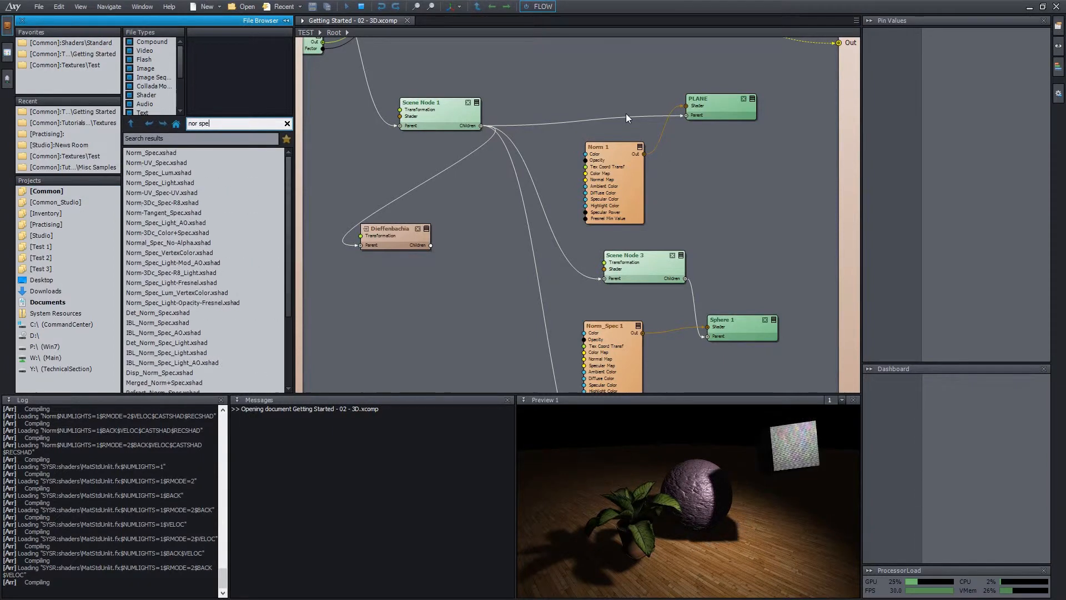
scroll(234, 224, down, 4)
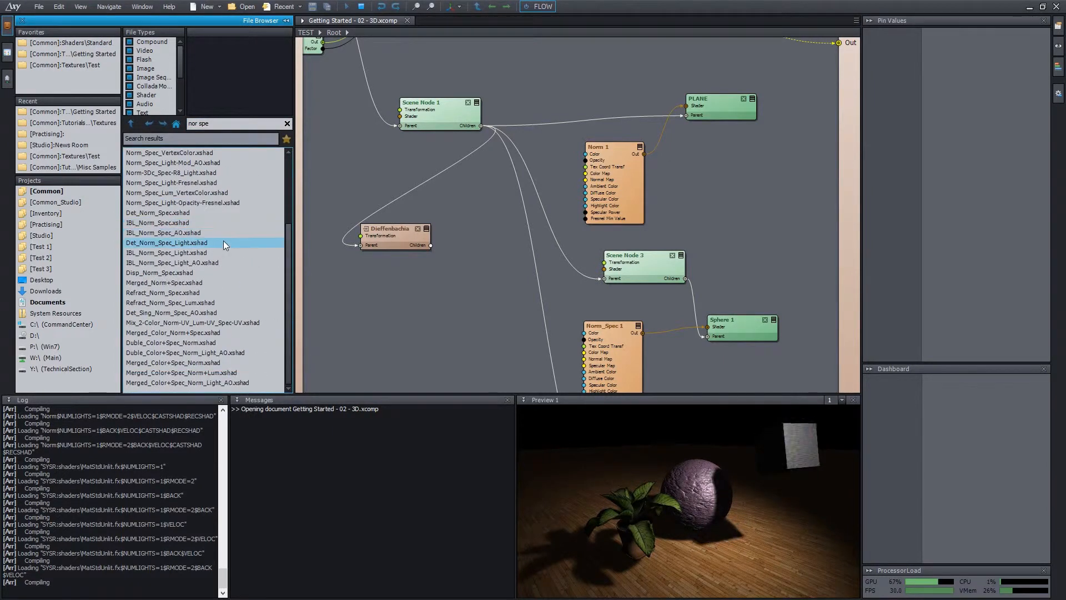
scroll(225, 243, up, 4)
scroll(236, 167, down, 2)
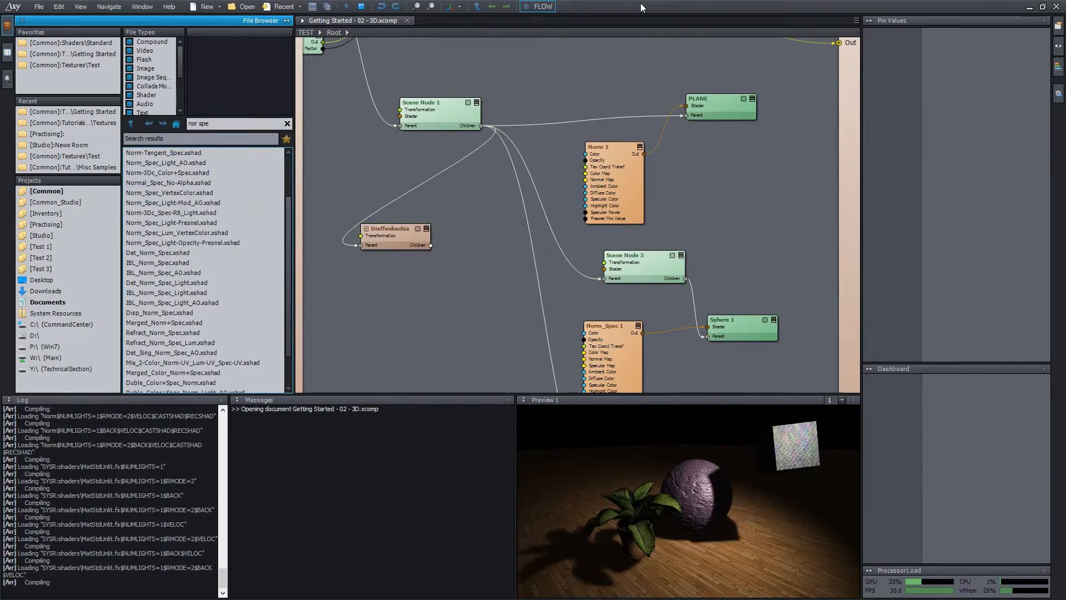
drag(167, 292, 468, 286)
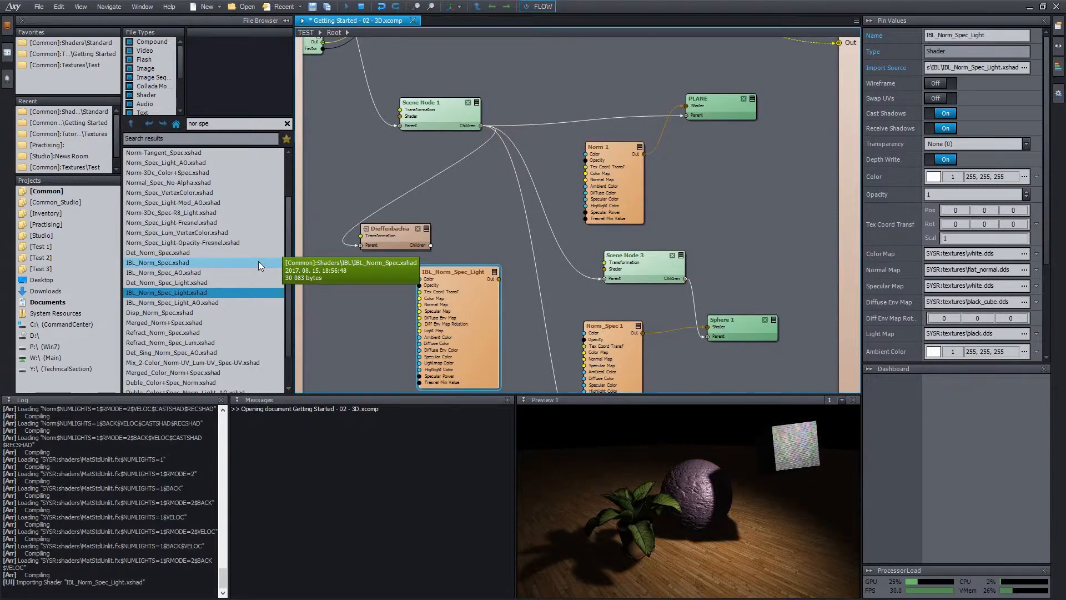
- Go to the folder containing IBL_Norm_Spec.xshad from the search results, and search the project files for "jpg"
right_click(176, 262)
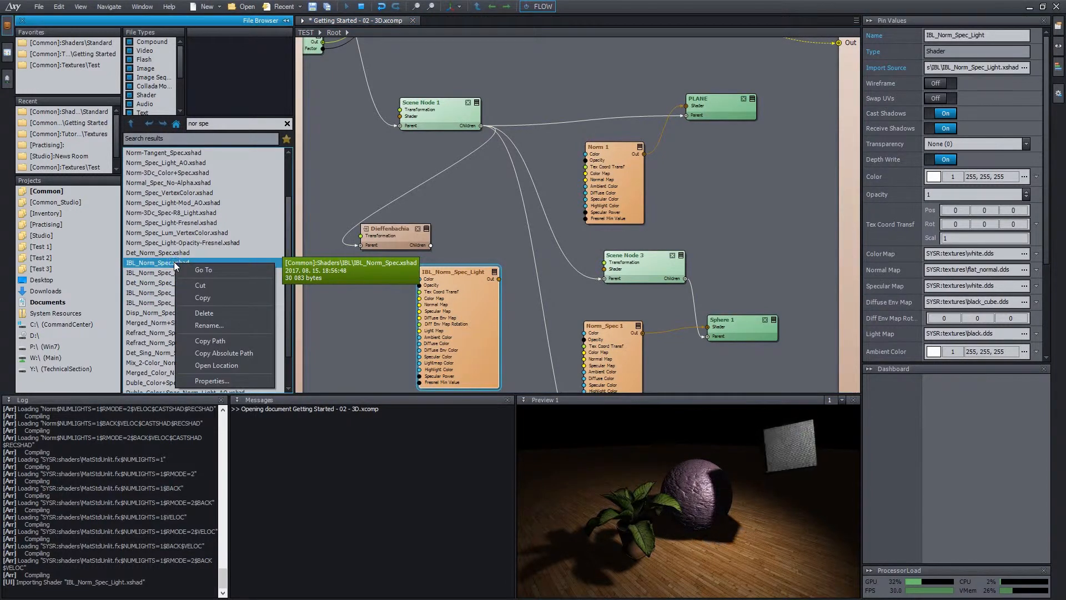
click(222, 271)
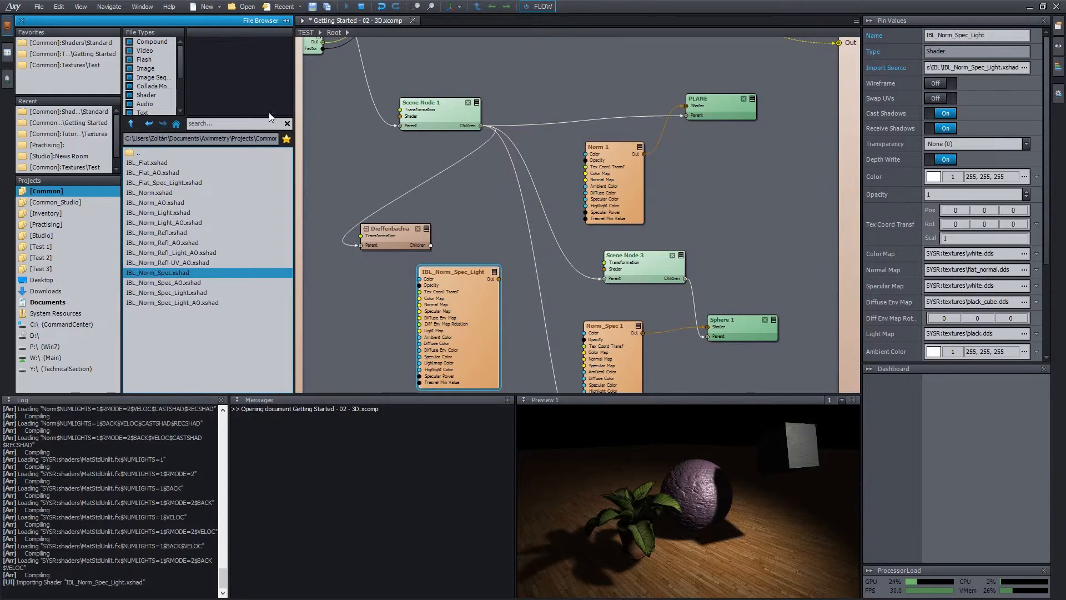
click(243, 123)
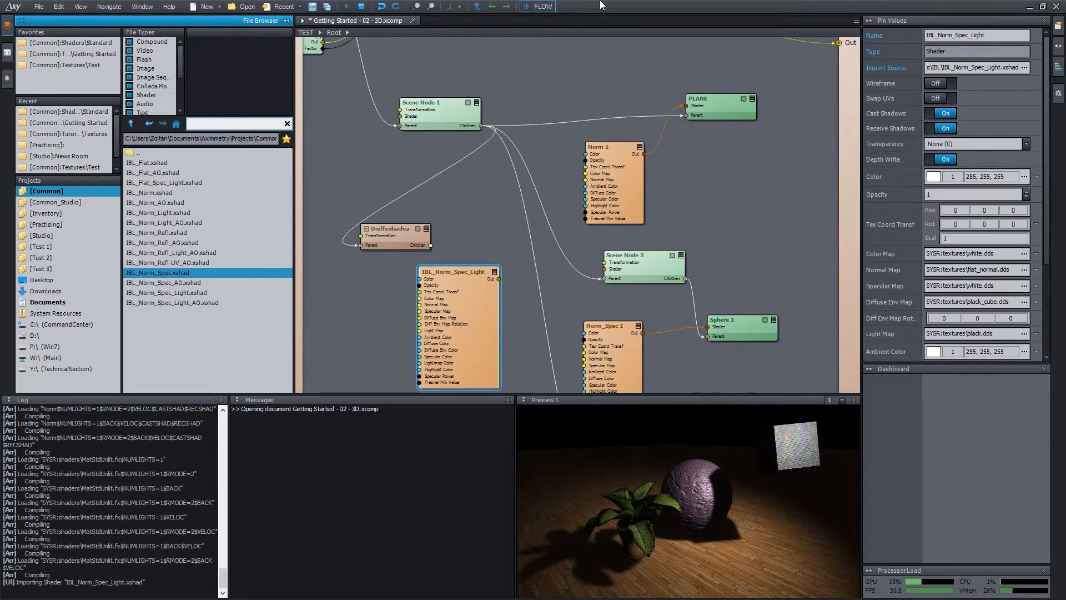
text(jpg)
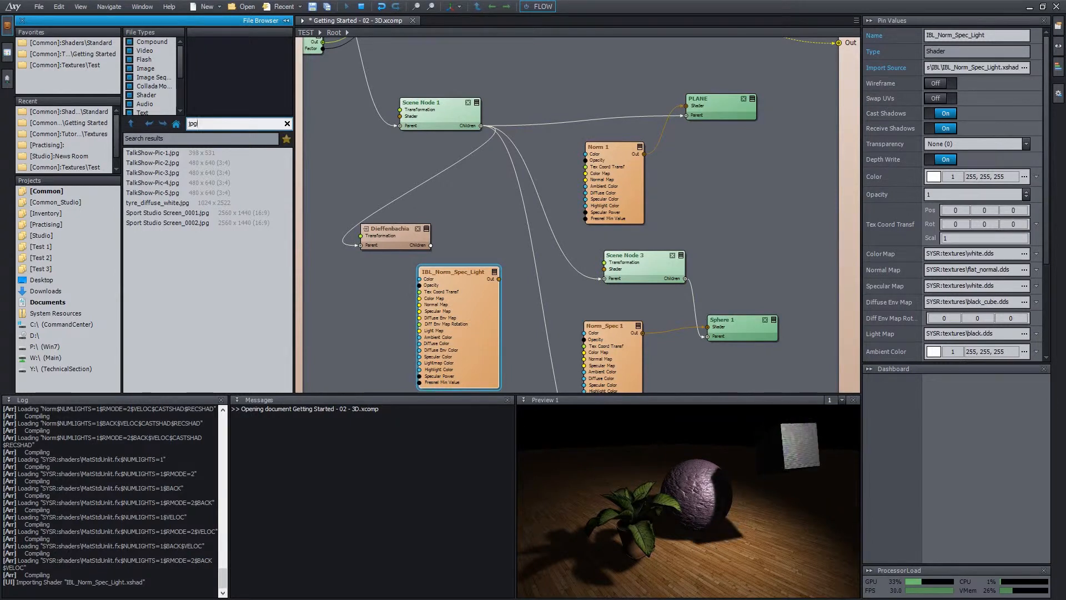
- Clear the search, look through the available file types and search the project files for "test"
click(47, 191)
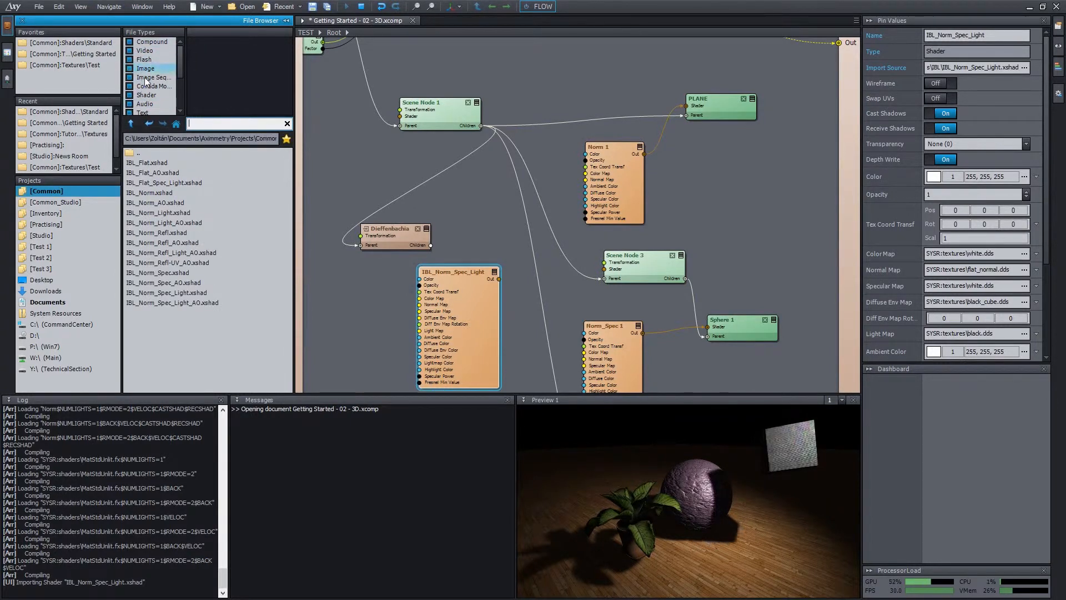
scroll(148, 89, down, 3)
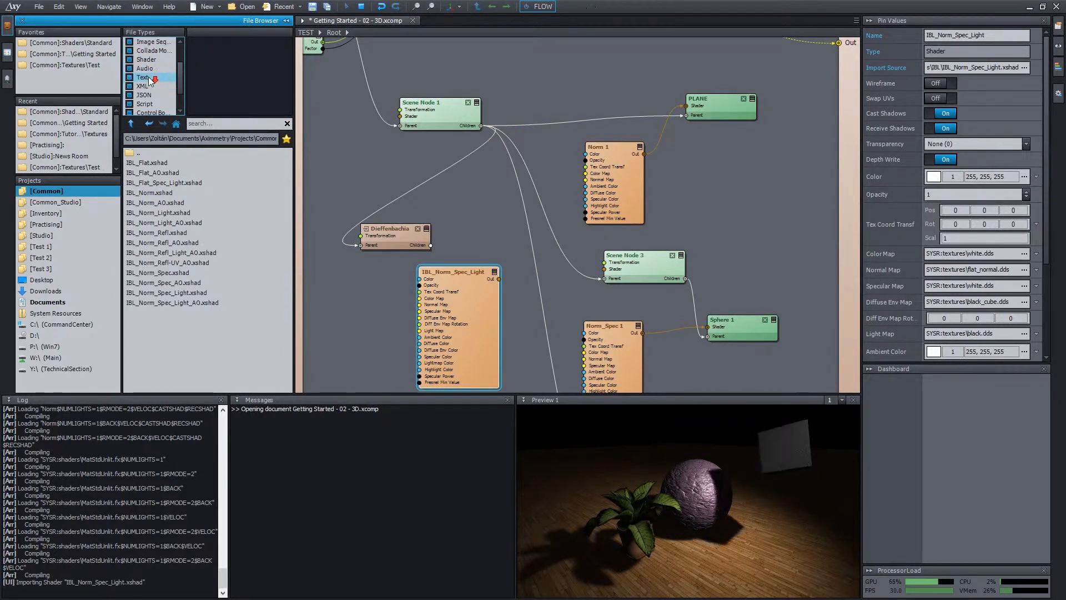
scroll(149, 80, up, 3)
click(213, 123)
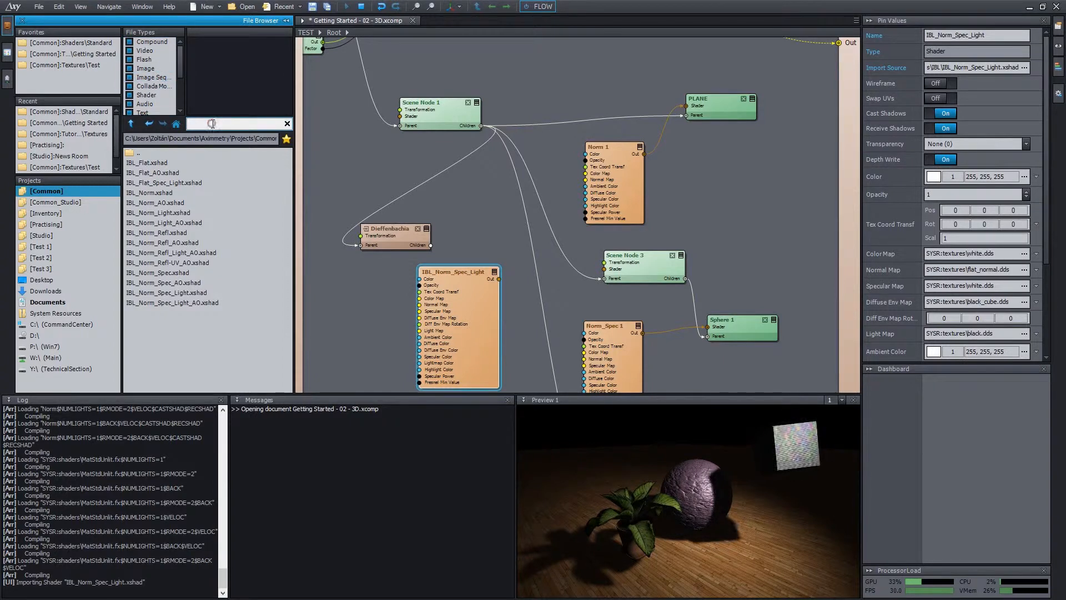
text(test)
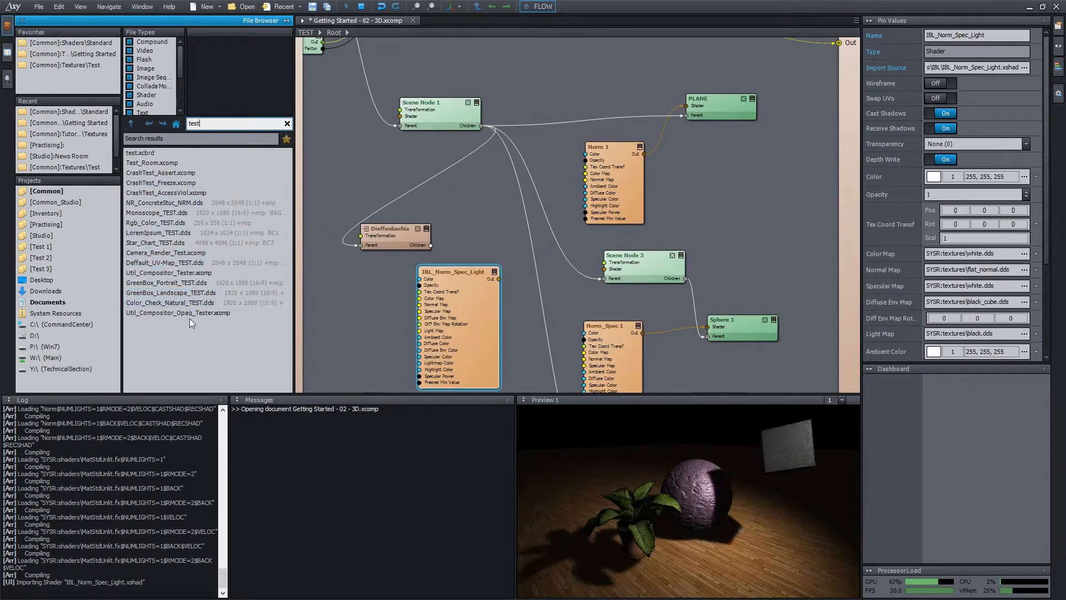
- Filter the "test" search results to image files only, and restore all the file types
click(149, 60)
click(148, 60)
click(145, 79)
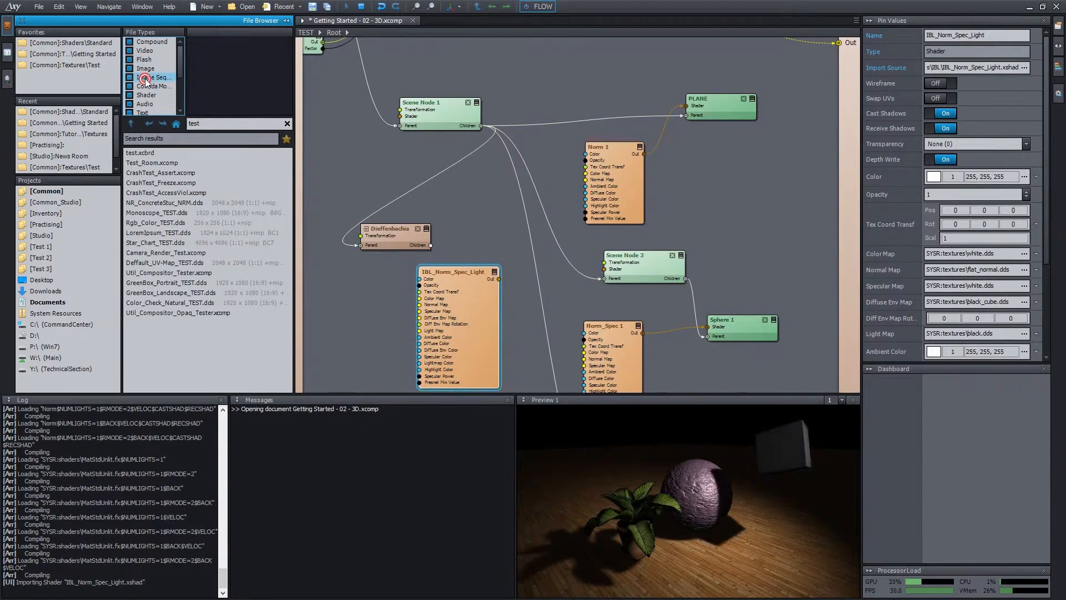
click(145, 68)
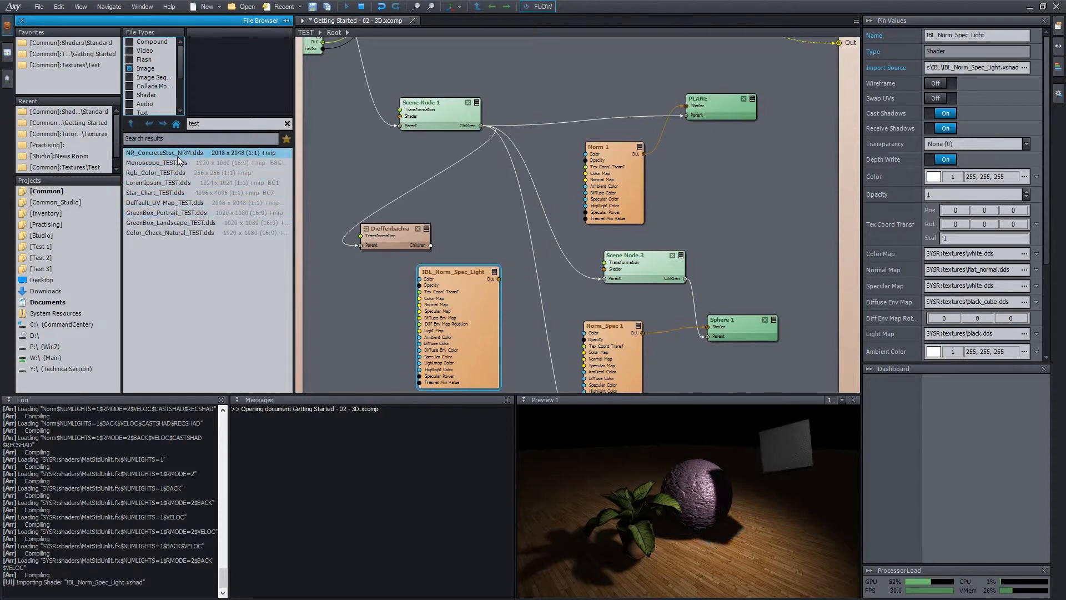
double_click(145, 84)
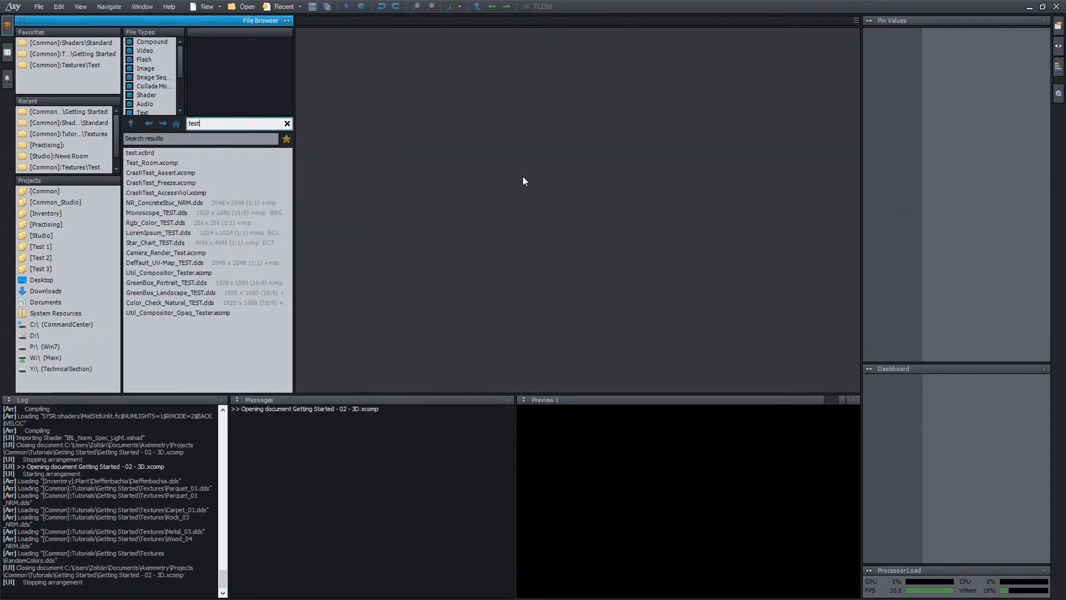
- Open Getting Started - 02 - 3D.xcomp from the recent Getting Started folder and close it, doing this twice
click(95, 112)
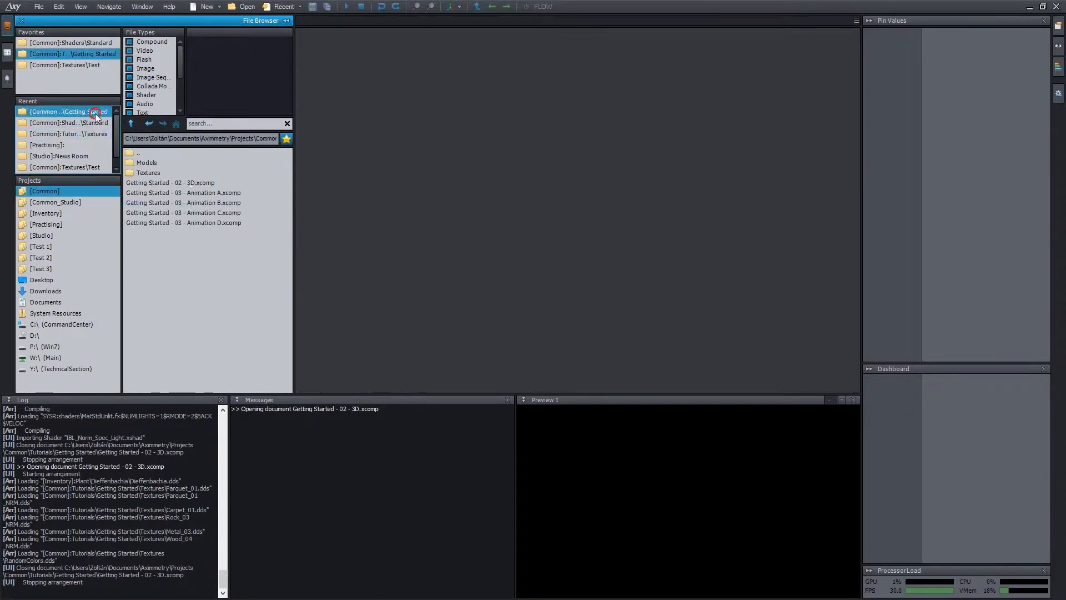
double_click(195, 182)
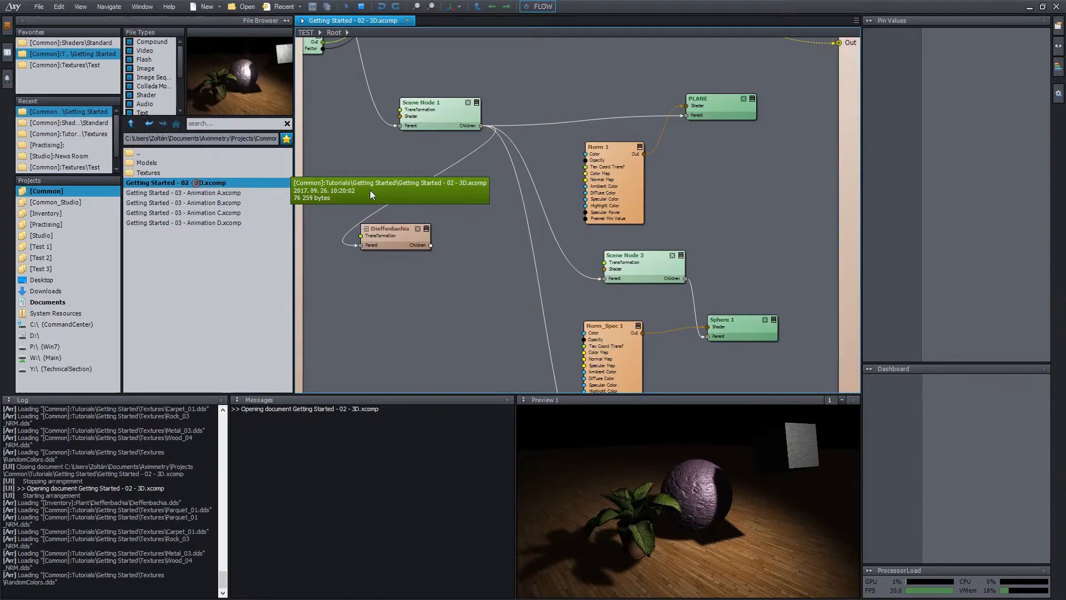
middle_click(368, 20)
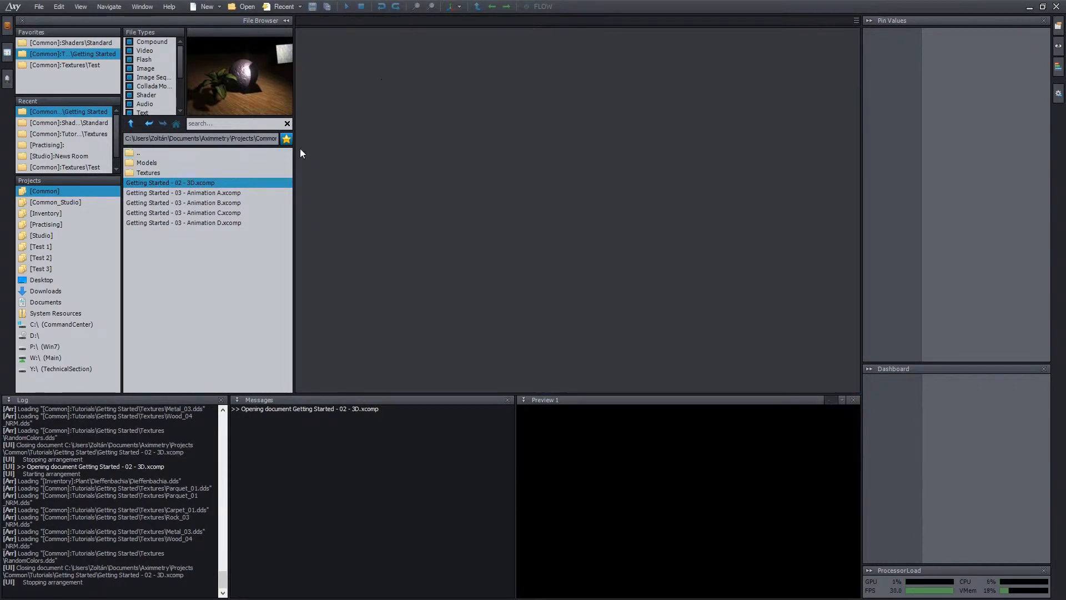
drag(165, 183, 568, 47)
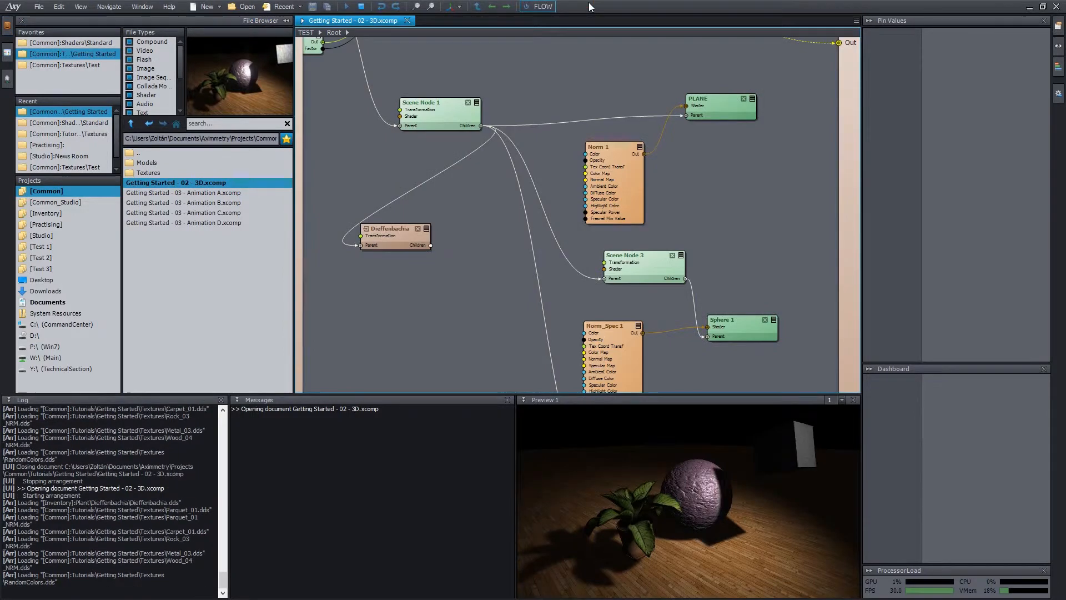
middle_click(387, 19)
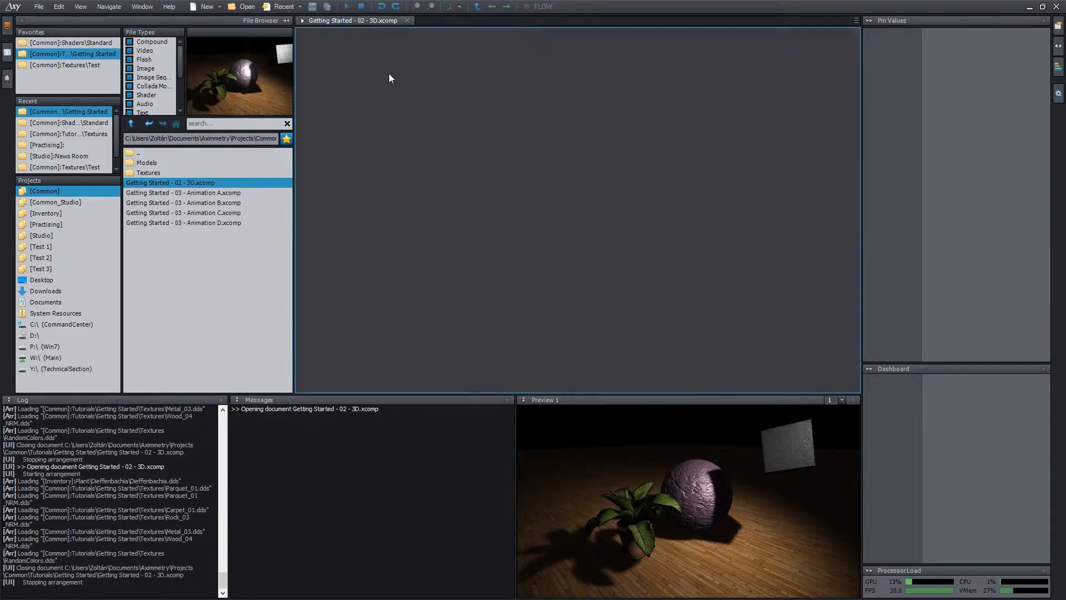
- Search for "gett" in the Open File dialog and open Getting Started - 02 - 3D.xcomp
click(247, 8)
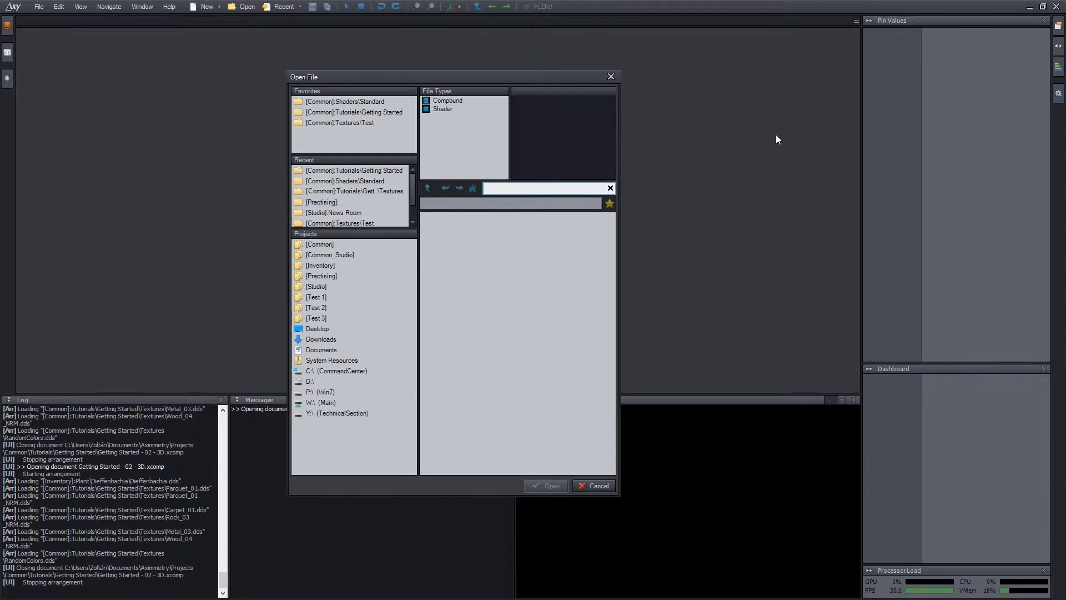
text(gett)
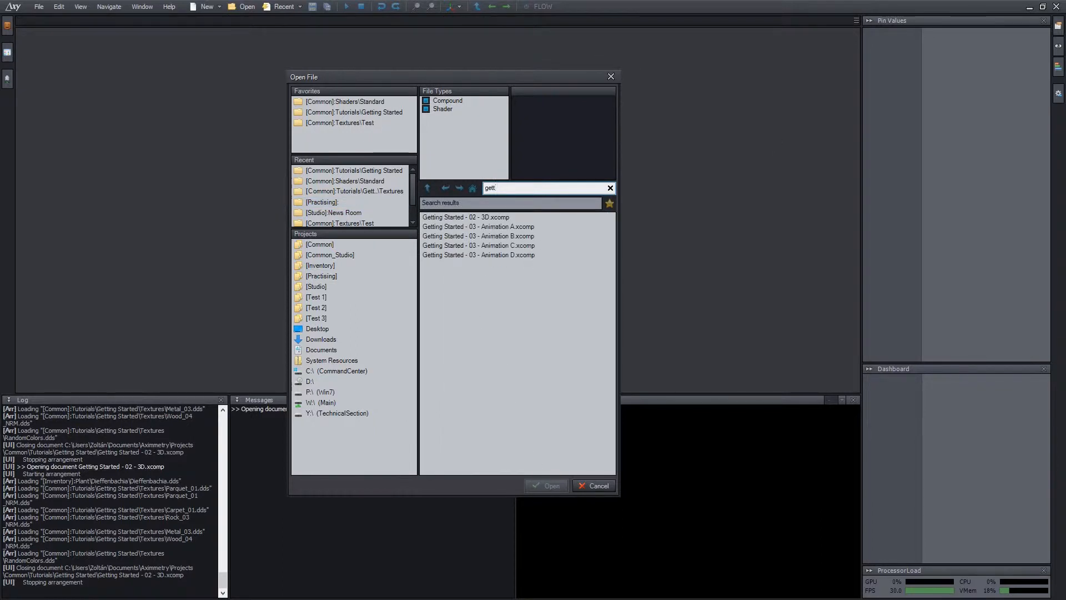
click(488, 218)
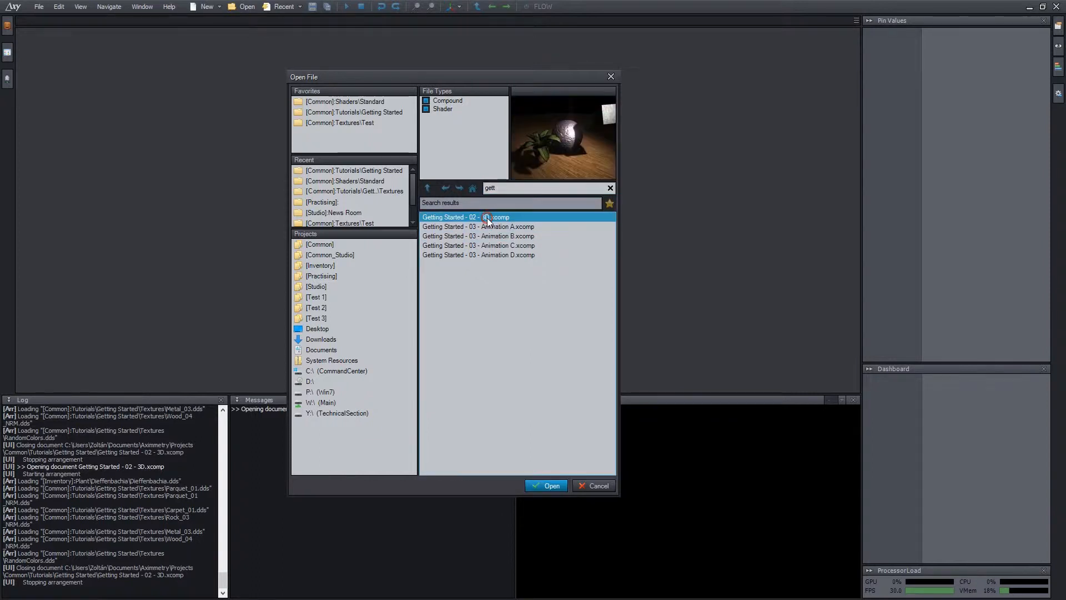
click(541, 480)
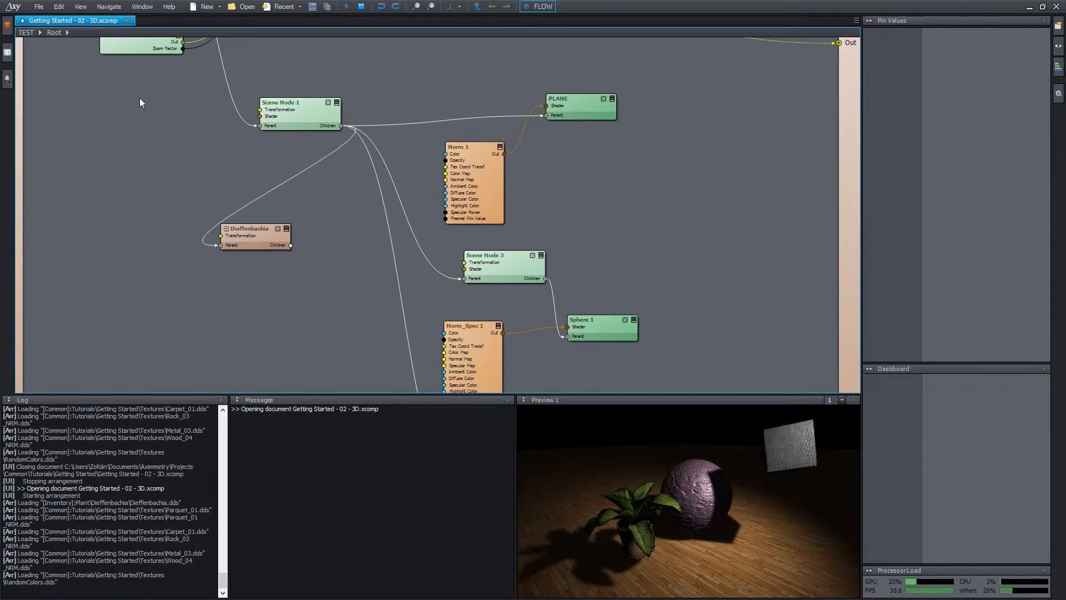
- Add Parquet_01.dds from the Getting Started Textures folder to the flow below the Dieffenbachia node, and check its Image File value
click(8, 26)
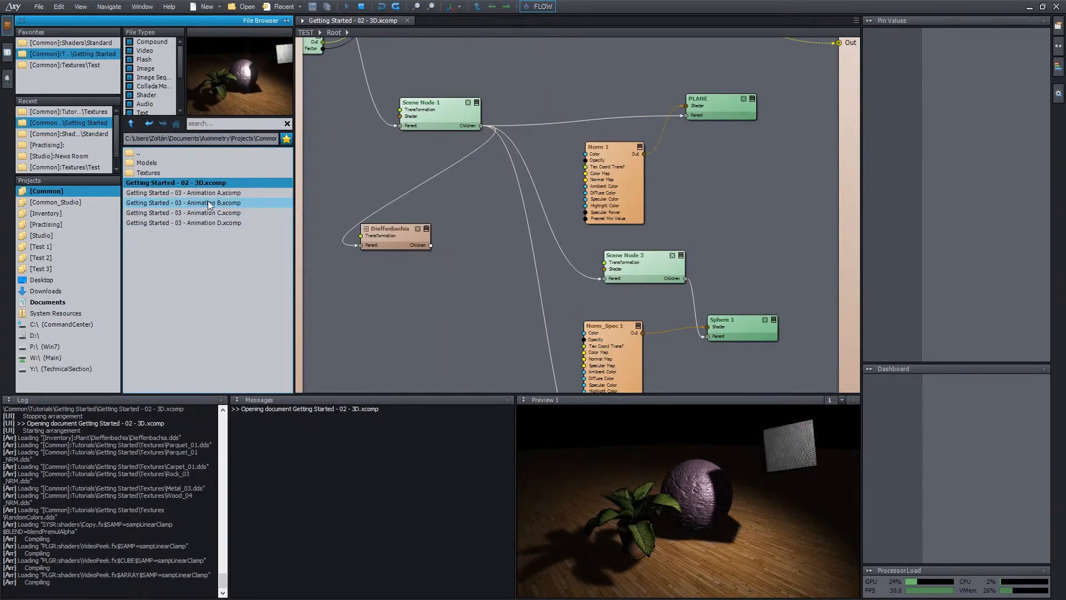
double_click(149, 173)
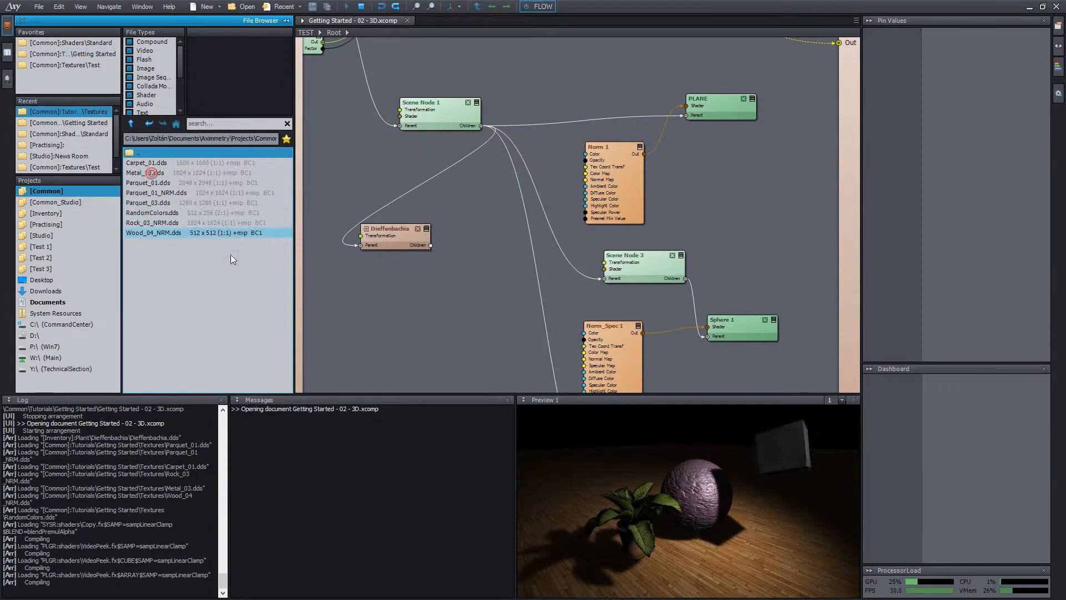
click(158, 183)
drag(143, 183, 413, 298)
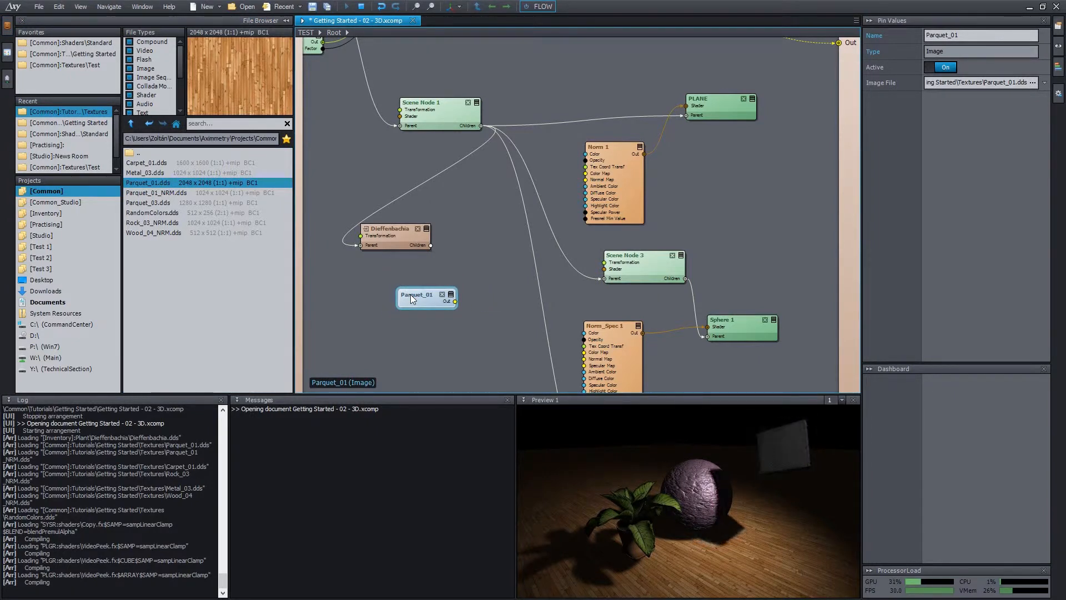
drag(410, 294, 407, 284)
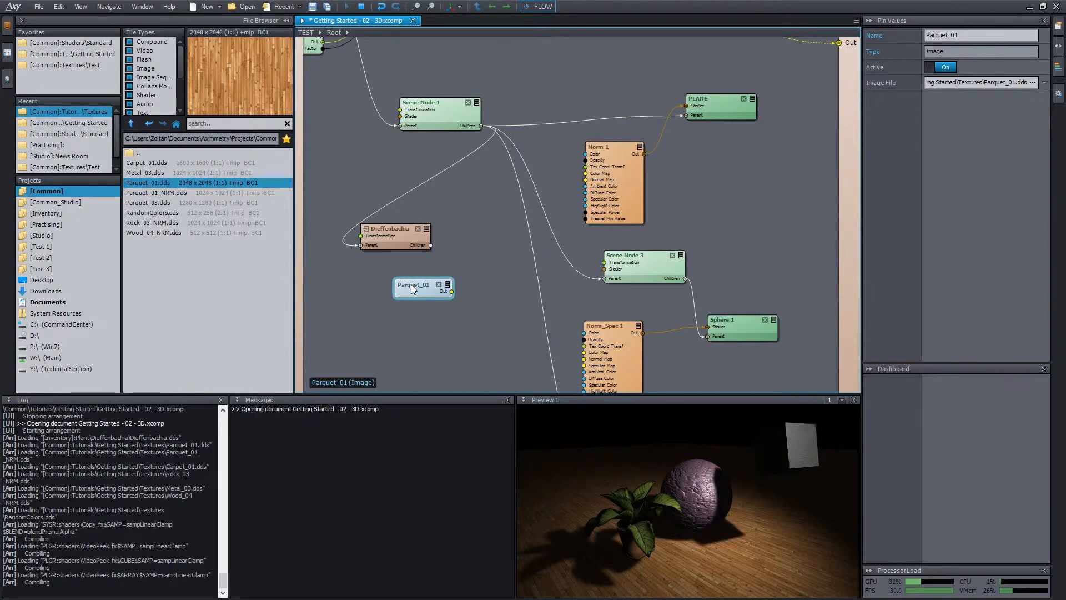
drag(413, 288, 399, 292)
click(901, 85)
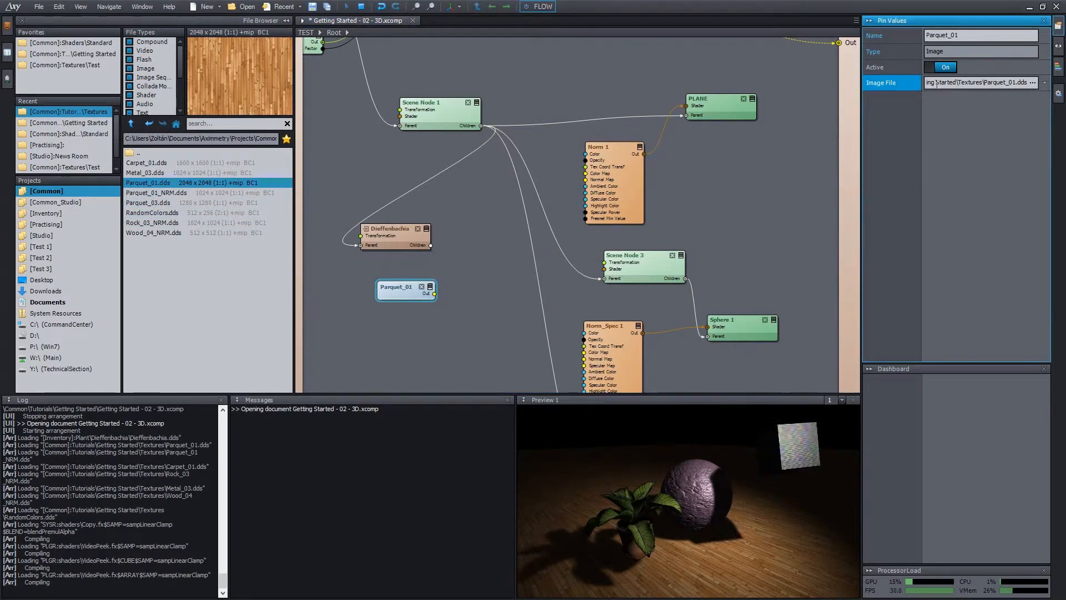
- Add default_video_2.mp4 from the Common project's Videos\Misc folder to the flow below Parquet_01, and check its Video File value
click(131, 124)
double_click(161, 268)
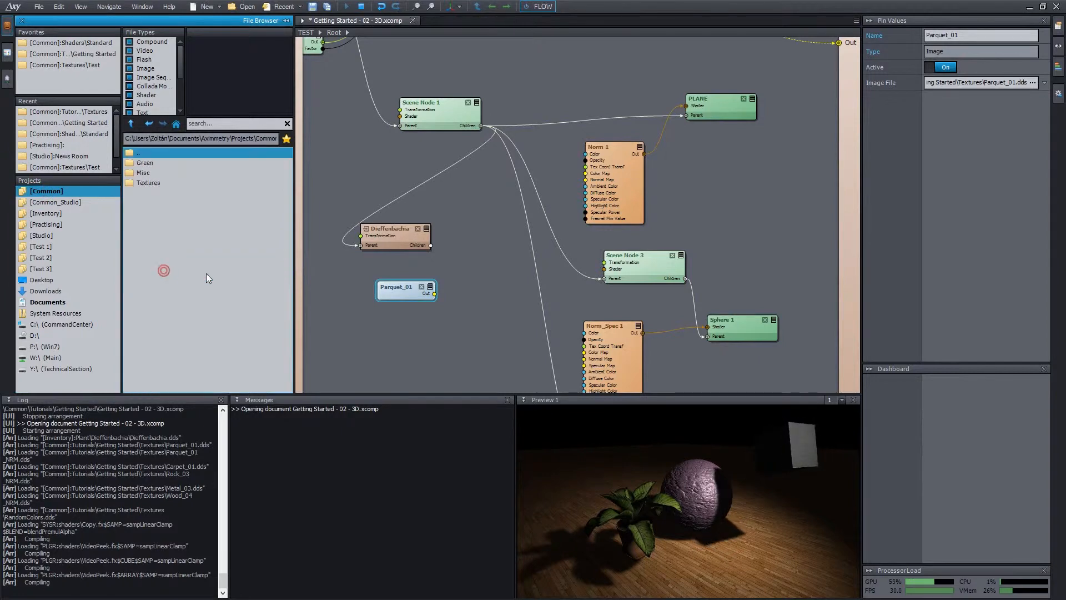
double_click(160, 174)
drag(167, 173, 253, 267)
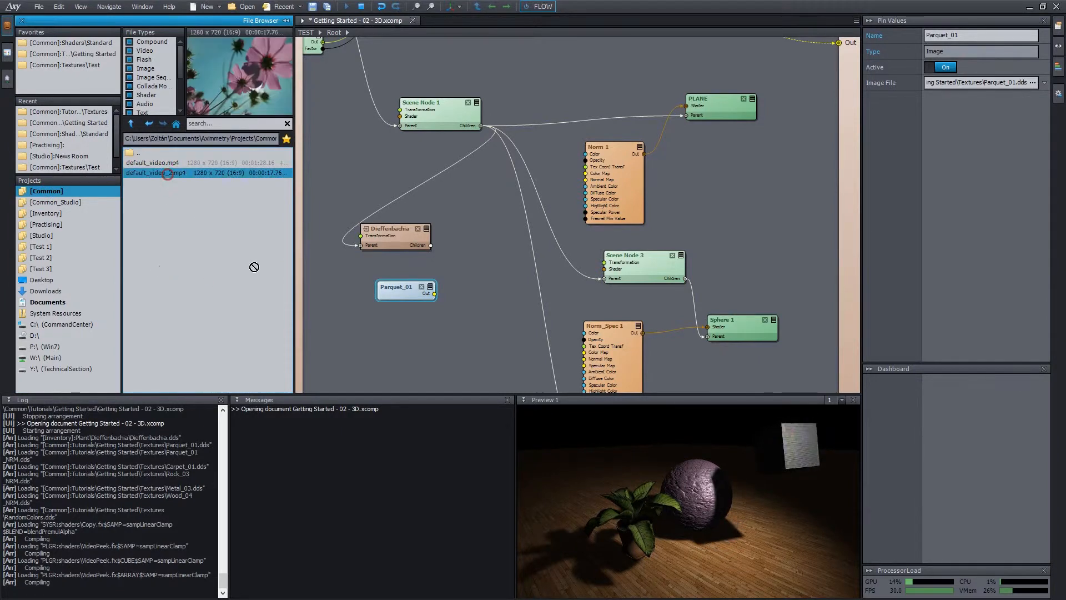
drag(372, 320, 408, 321)
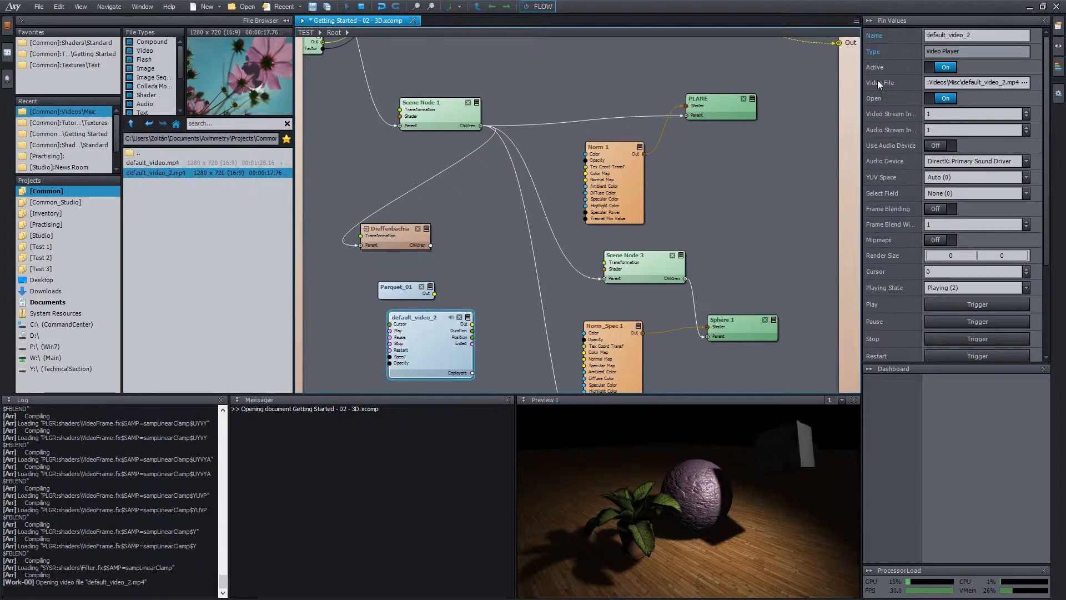
click(887, 83)
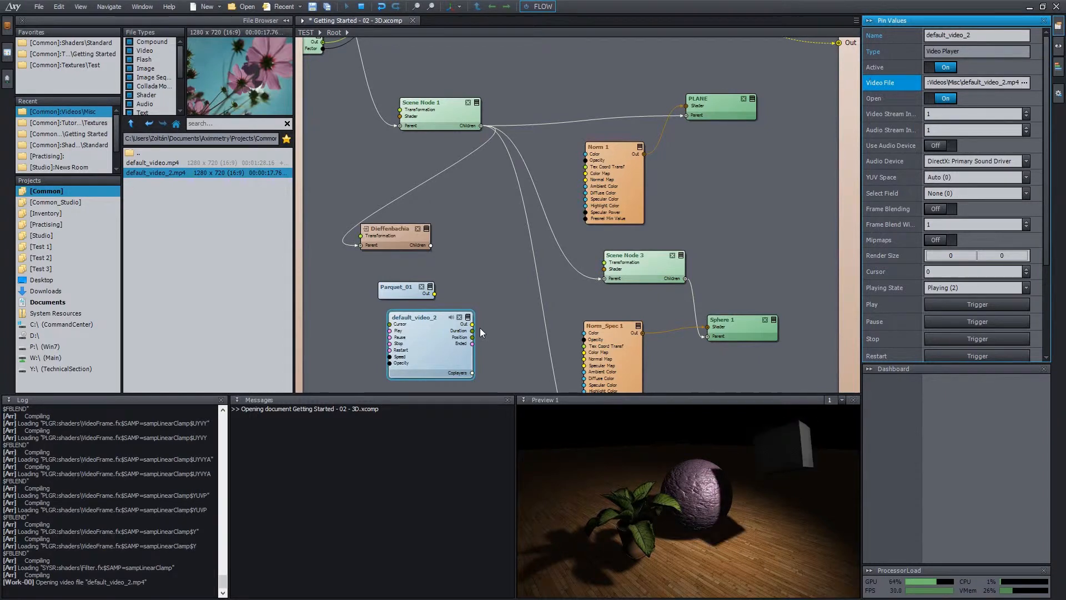
- Connect the Parquet_01 image's output to the composition's Out and shift the node slightly away from default_video_2
mouse_move(466, 325)
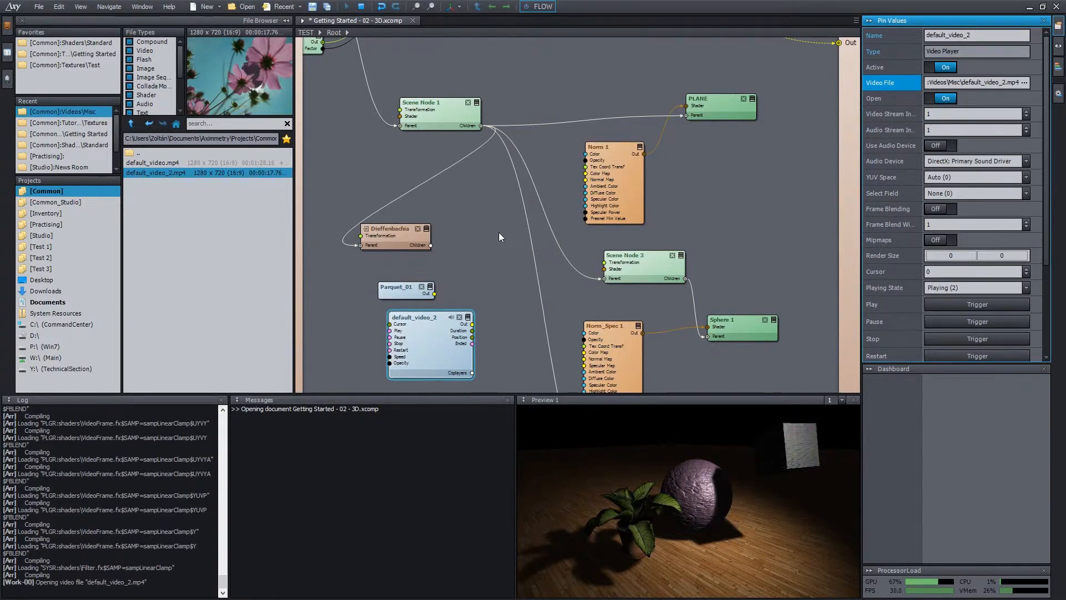
middle_drag(495, 247, 491, 204)
click(403, 245)
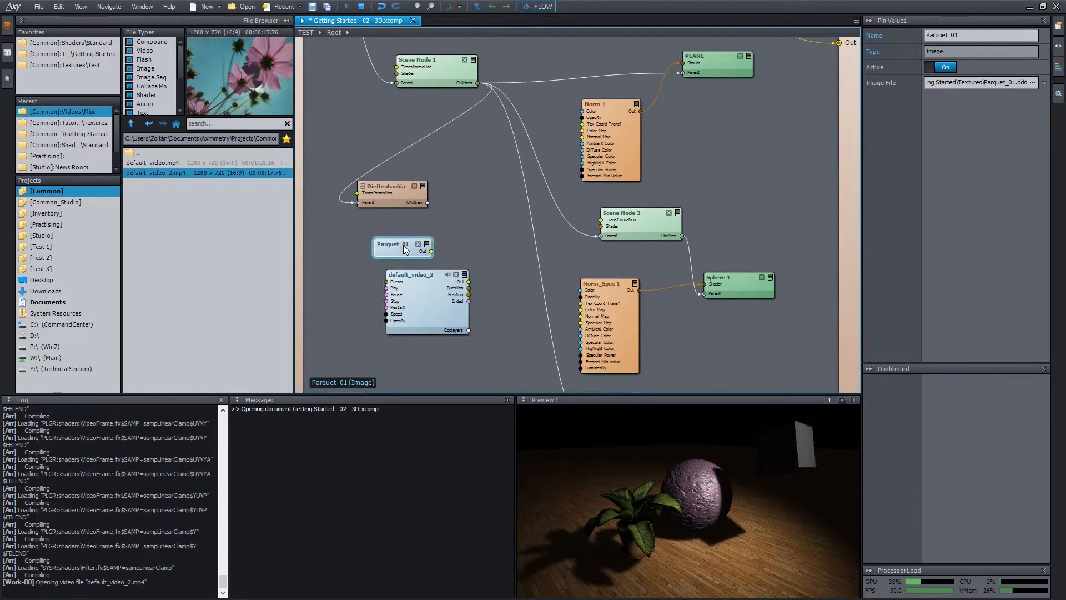
middle_drag(461, 242, 439, 268)
drag(409, 276, 838, 43)
middle_drag(397, 249, 505, 236)
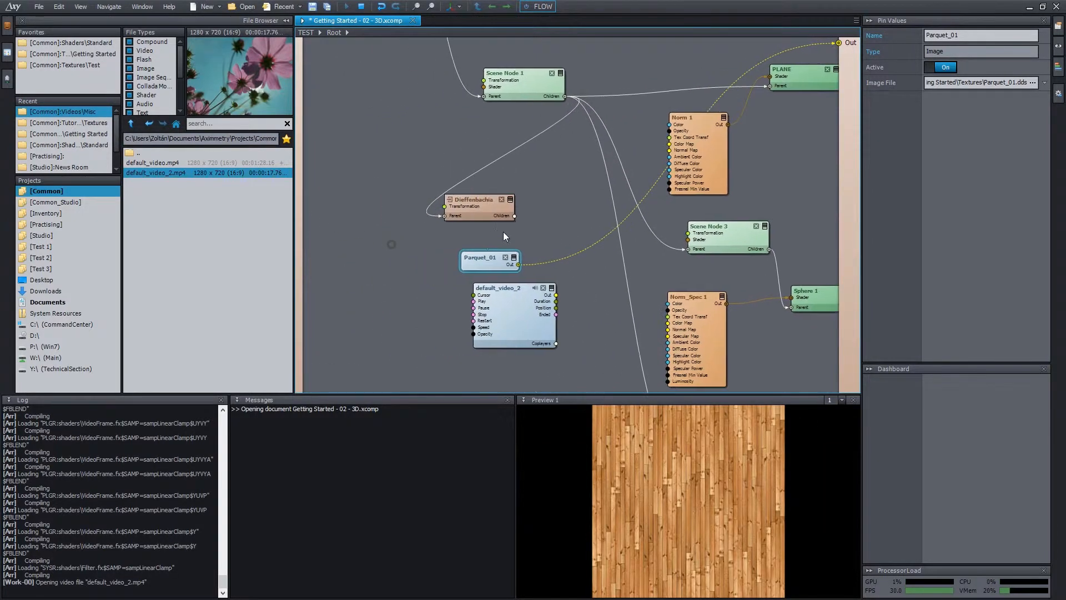
drag(481, 255, 447, 252)
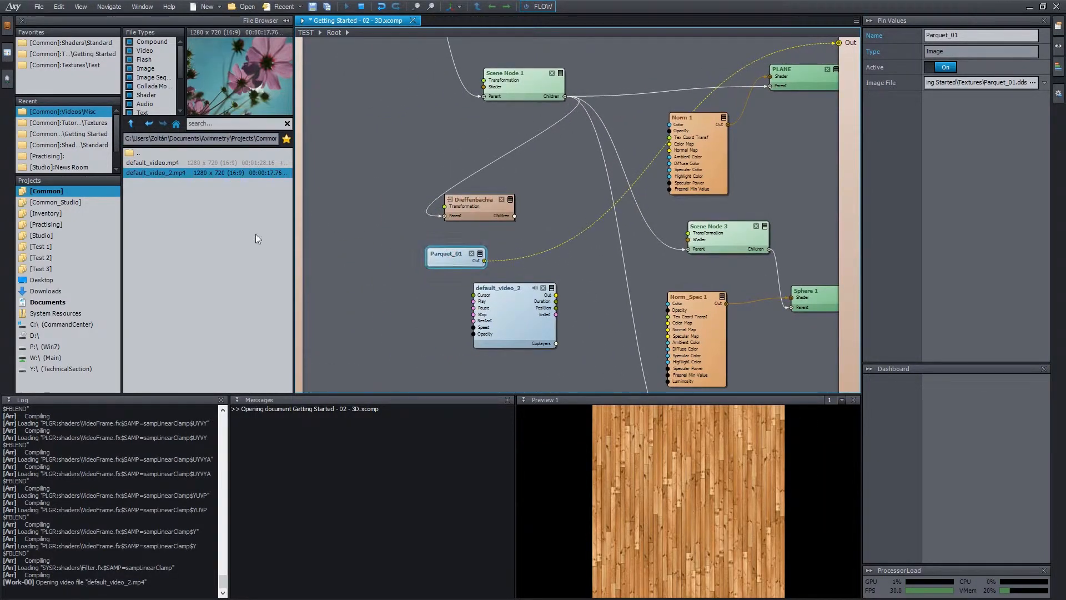
- Replace the image in the Parquet_01 node with RandomColors.dds from the recent Textures folder, and check its Image File value
click(68, 122)
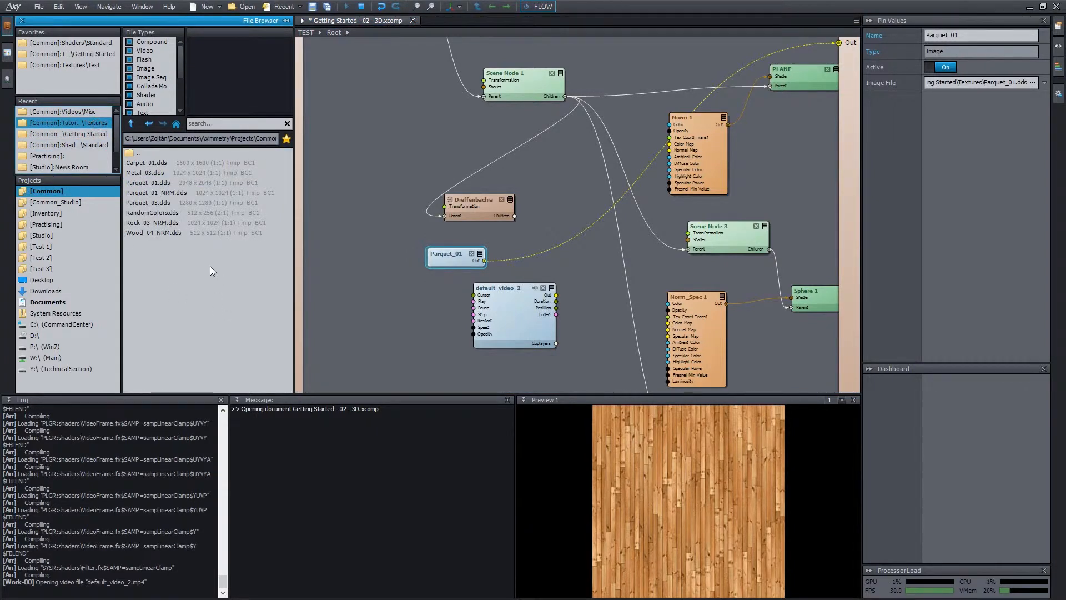
drag(143, 214, 155, 214)
drag(278, 245, 448, 260)
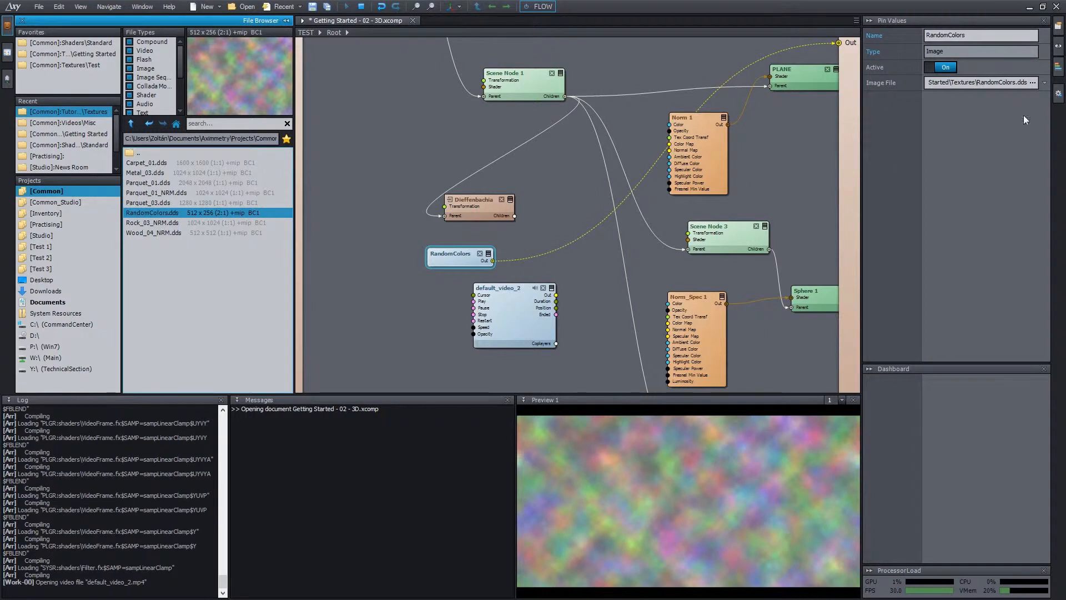
click(893, 85)
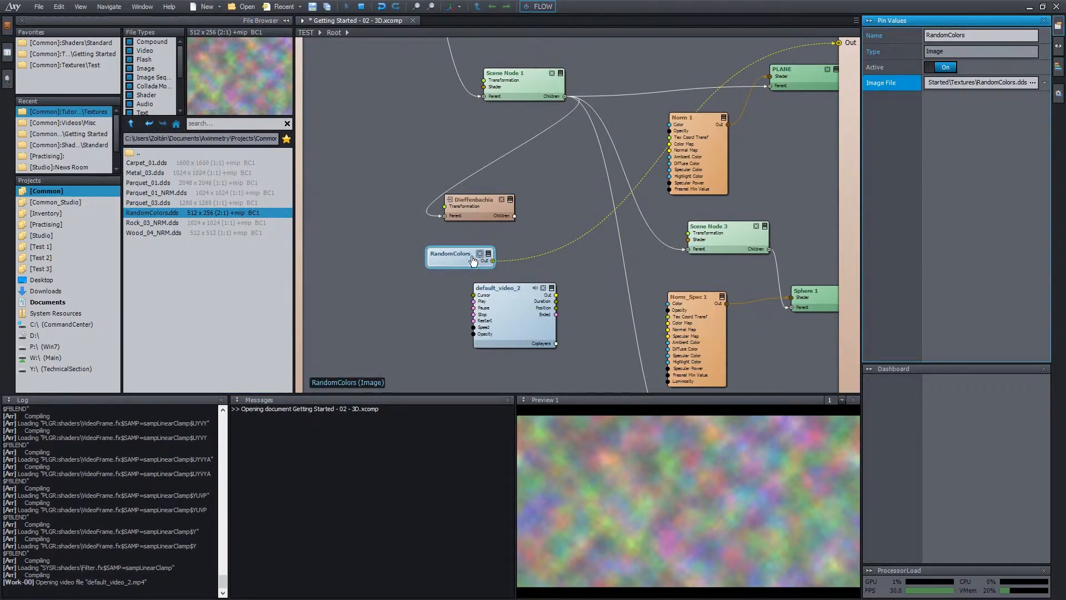
- Assign Carpet_01.dds from the file browser to the RandomColors node's Image File property
drag(138, 163, 593, 311)
drag(981, 83, 981, 83)
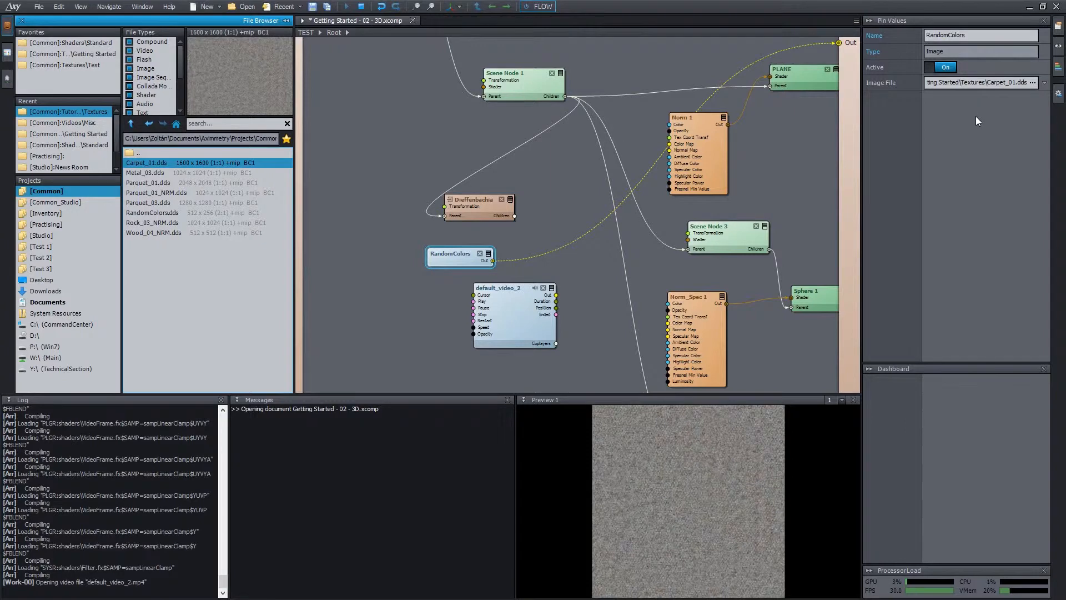
click(998, 83)
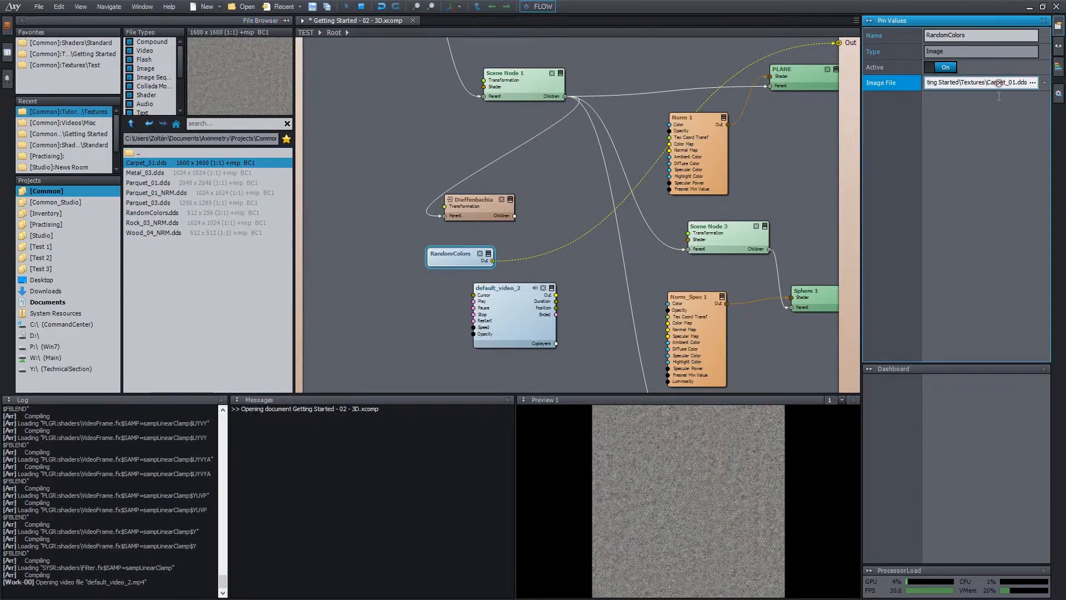
- Open the file selection for the RandomColors node's Image File, select Parquet_01.dds and enable instant preview
click(1032, 83)
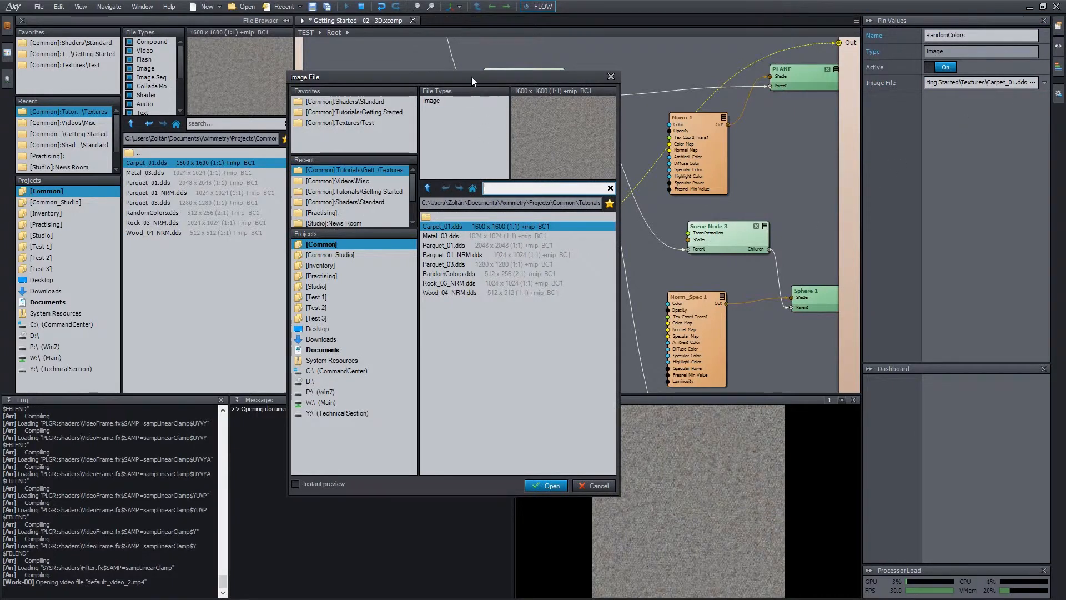
drag(472, 77, 418, 70)
click(391, 239)
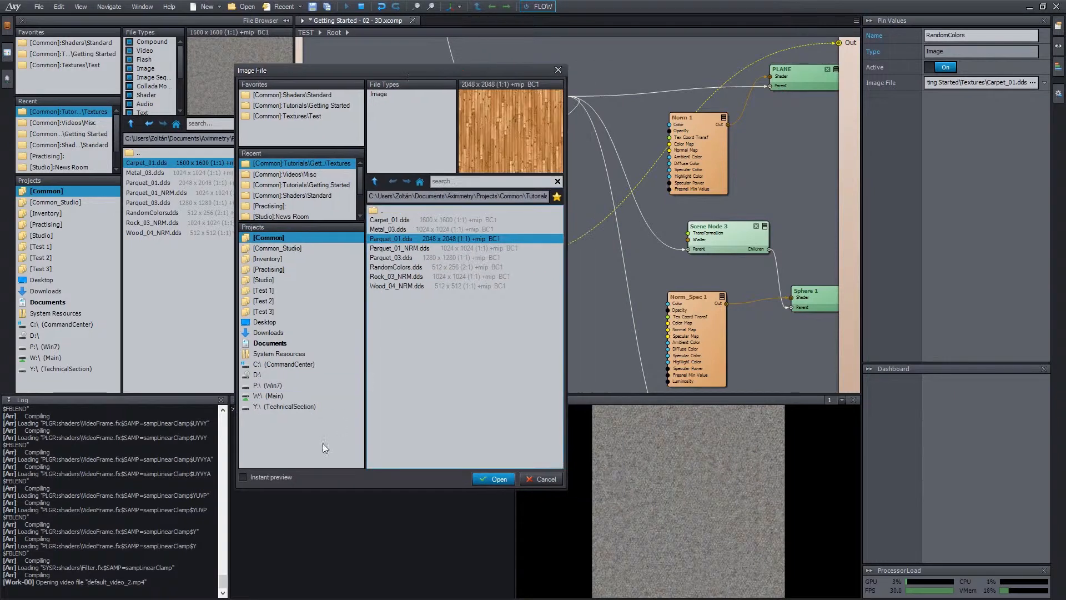
click(243, 477)
- Preview the textures in the list one after another and set the node's image file to Parquet_03.dds
click(405, 248)
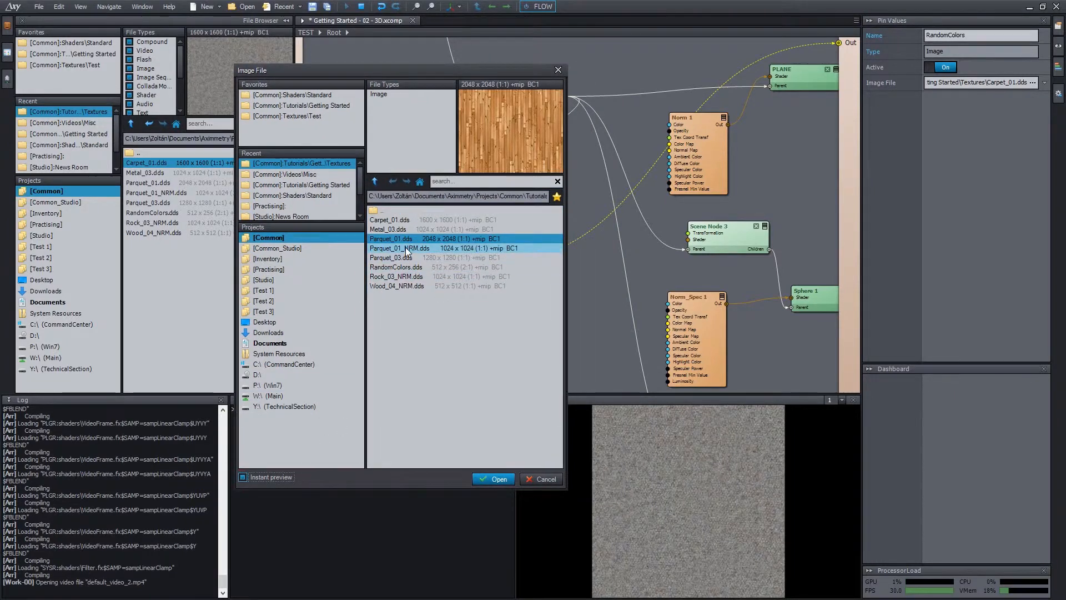
key(Down)
key(Down)
key(Down)
key(Down)
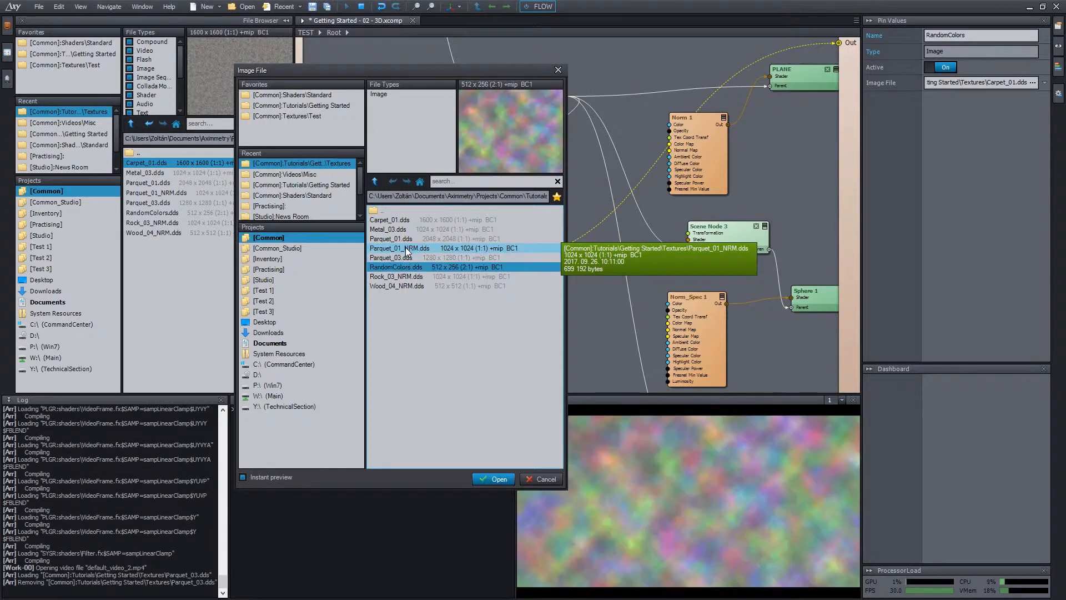
key(Up)
key(Up)
key(Up)
key(Up)
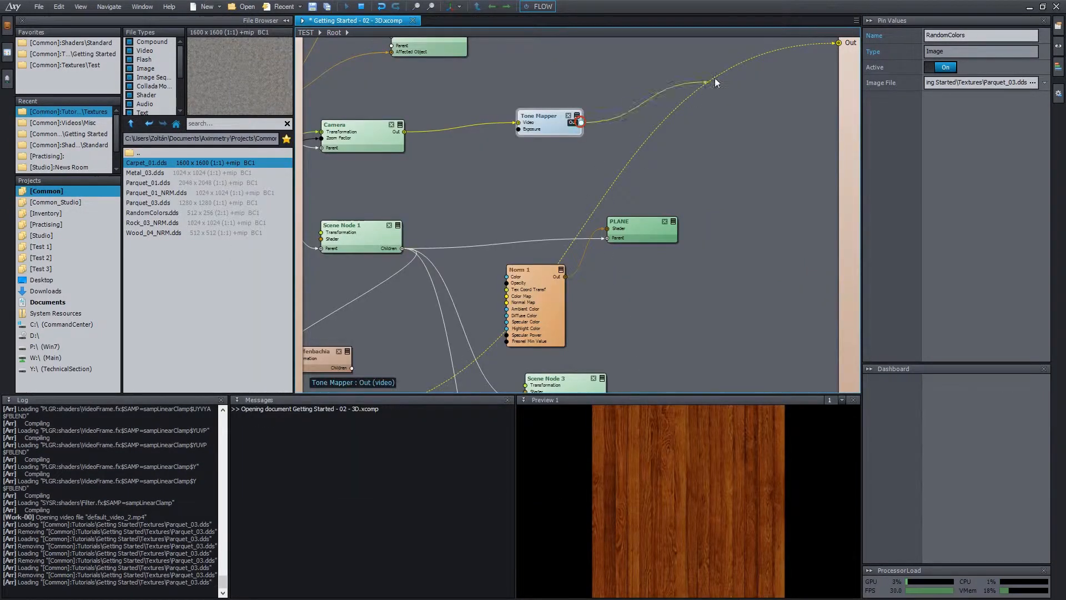
- Connect the Tone Mapper's video output to the composition's Out pin in place of the texture connection
drag(837, 42, 838, 42)
middle_drag(673, 244, 767, 157)
middle_drag(720, 215, 719, 181)
scroll(701, 189, up, 1)
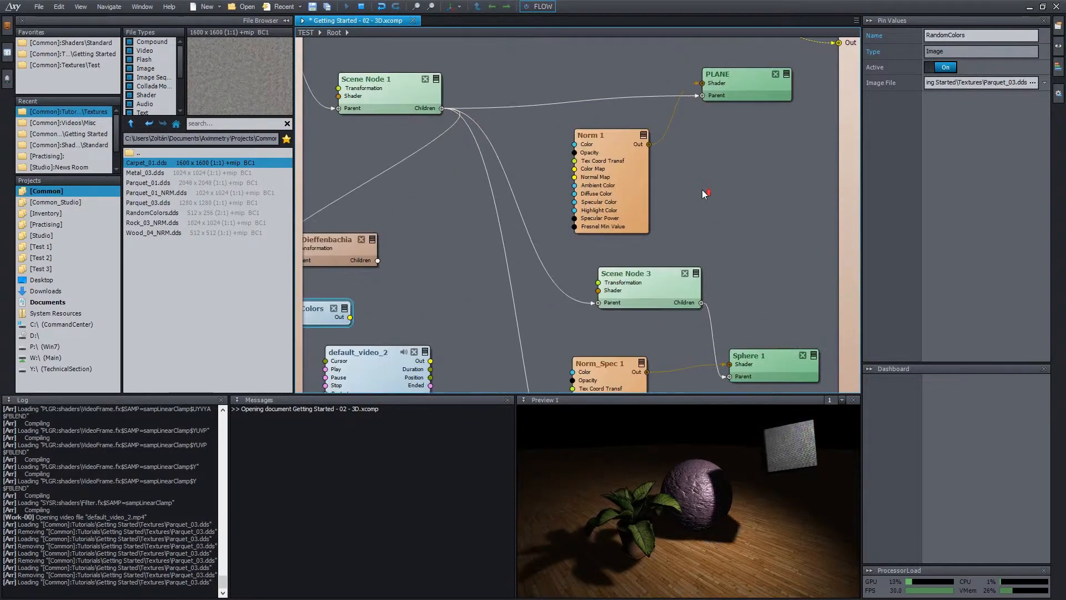
- Assign Carpet_01.dds and then Metal_03.dds from the file browser to the Norm 1 shader's Color Map
click(638, 182)
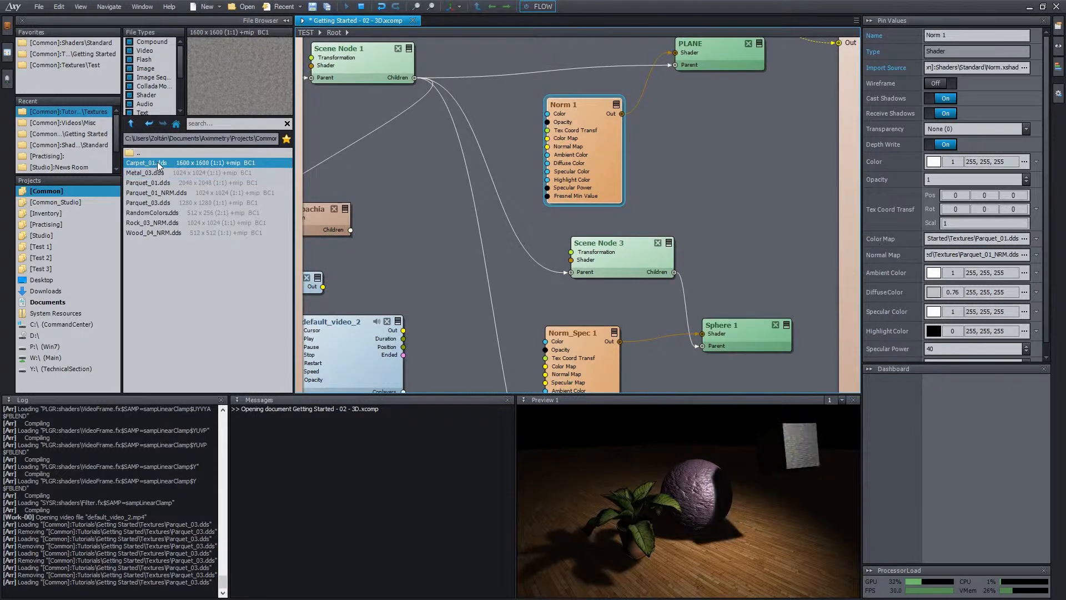
drag(144, 166, 946, 237)
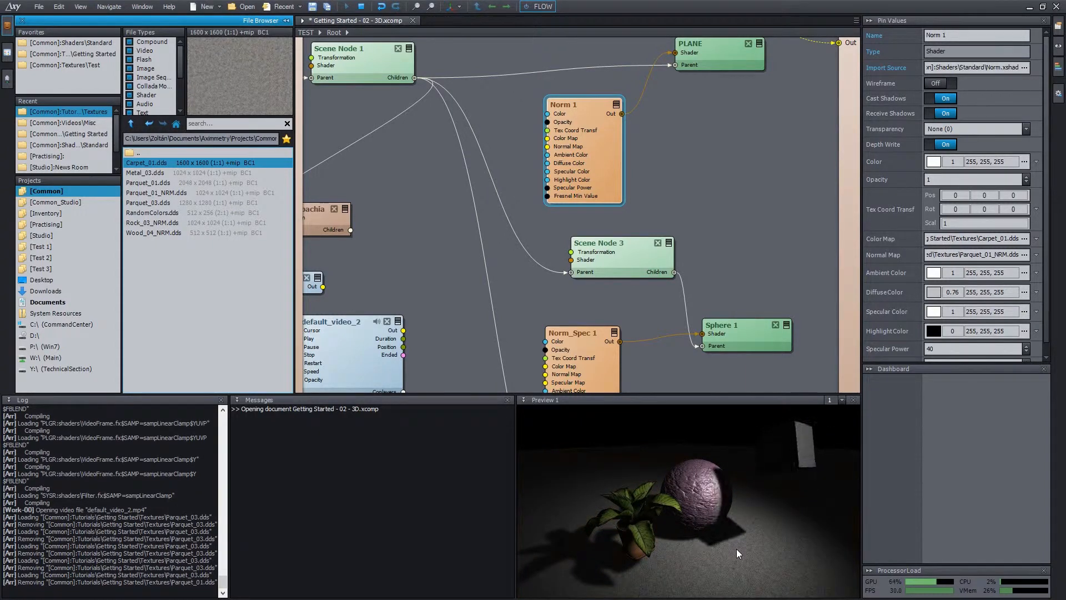
drag(145, 172, 560, 139)
- Open the file selection for Norm 1's Color Map, preview several textures one after another and choose Parquet_03.dds
click(1024, 239)
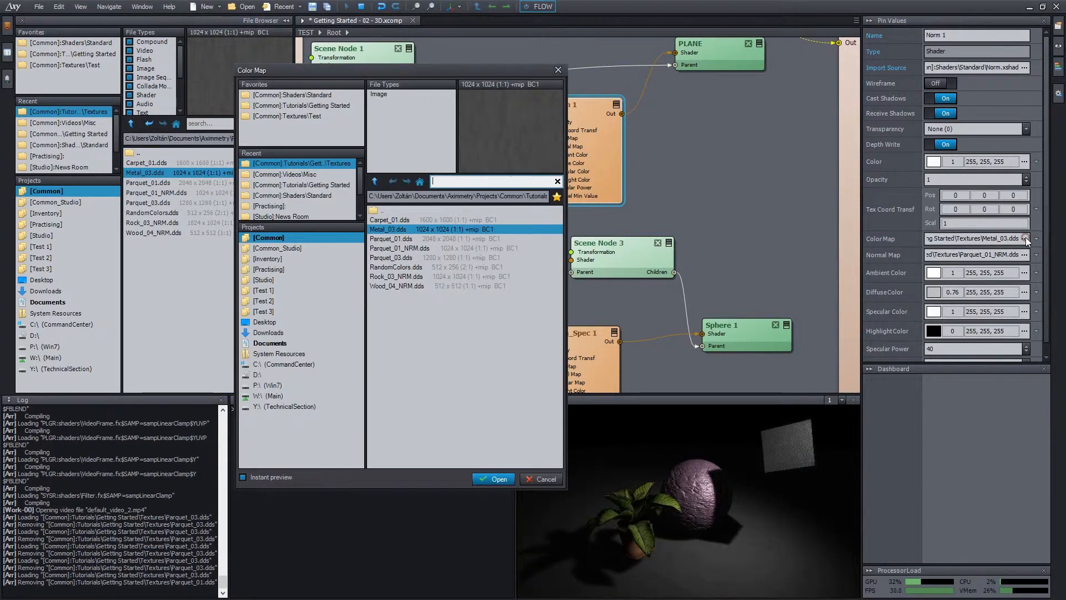
click(412, 257)
key(Down)
key(Down)
key(Up)
key(Up)
key(Up)
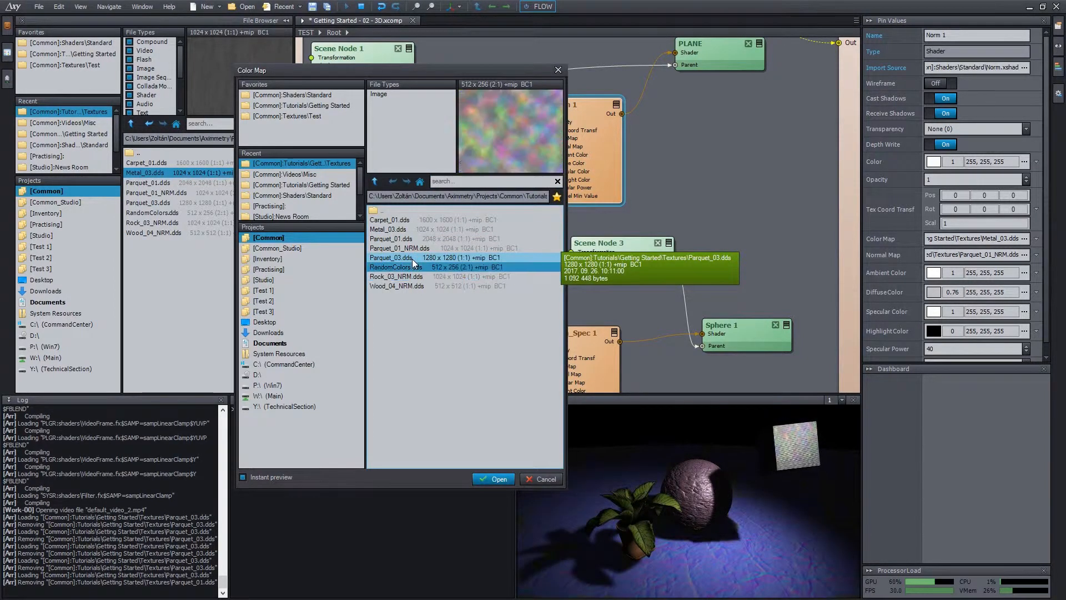
key(Down)
key(Down)
key(Up)
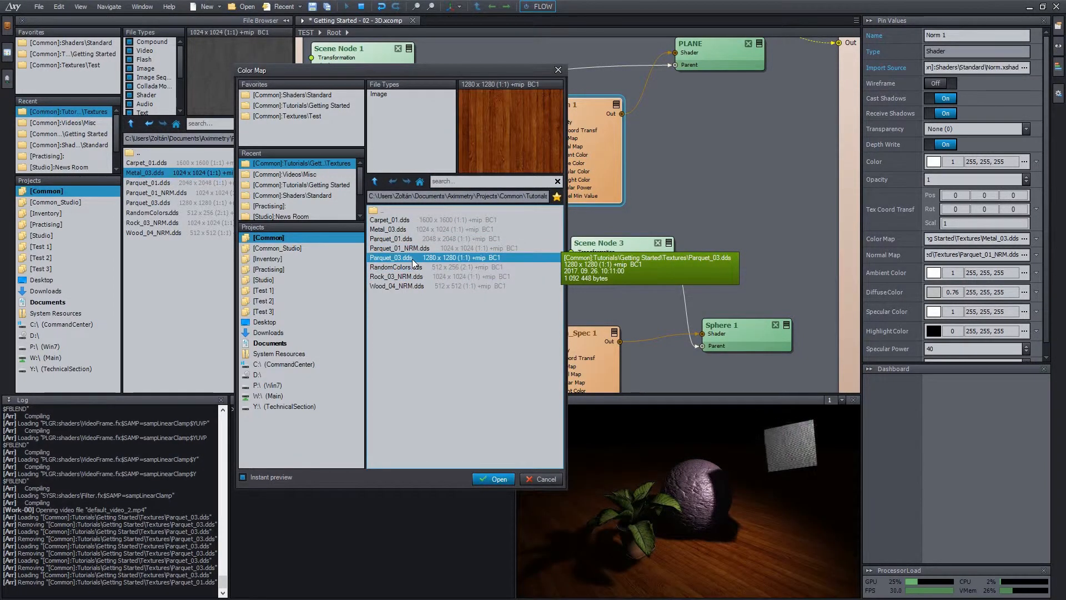
key(Return)
- Set the Norm 1 shader's Normal Map to Rock_03_NRM.dds through its file selection
click(1025, 254)
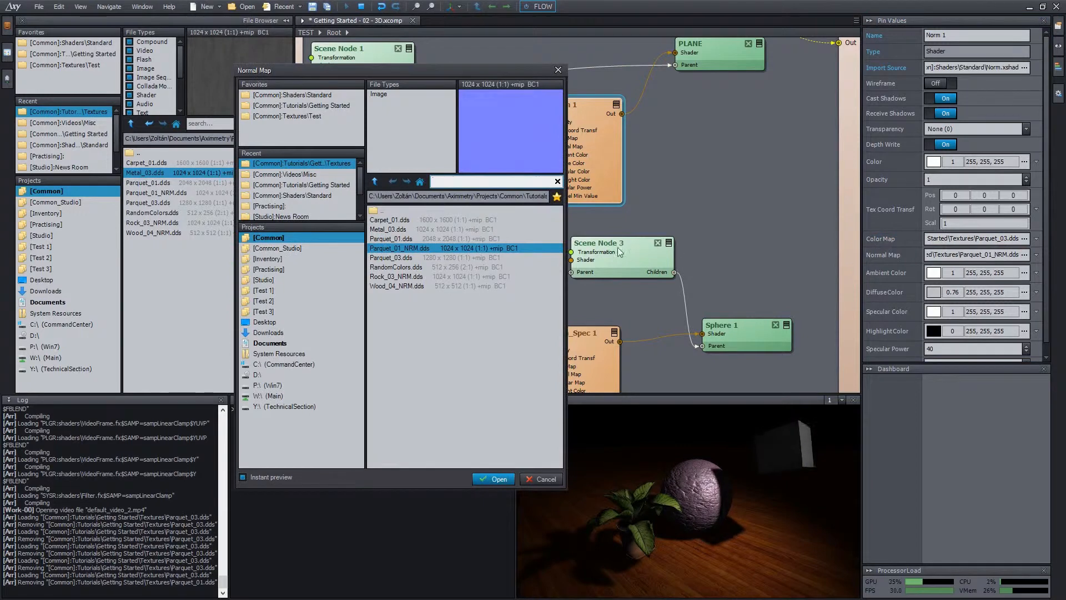
click(399, 277)
key(Return)
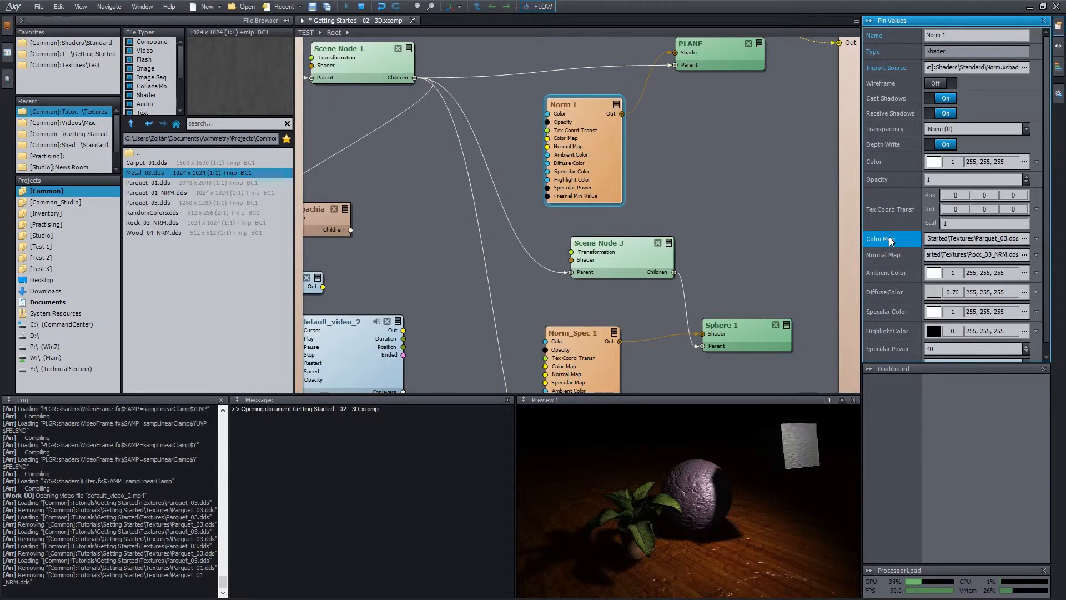
- Create a separate image node in the flow from the Norm 1 shader's Color Map property
drag(888, 238, 862, 244)
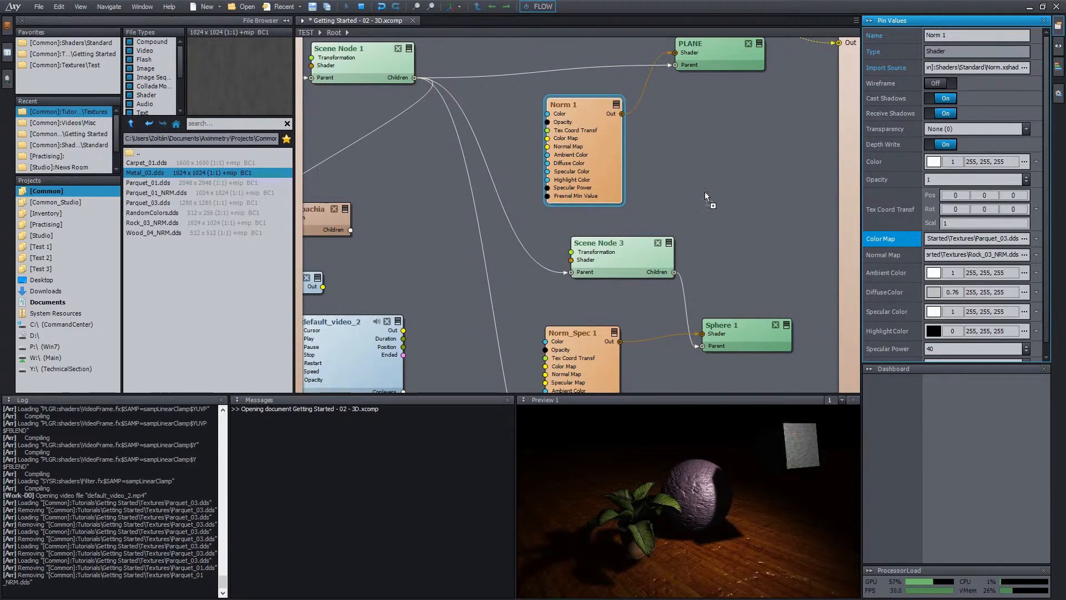
drag(705, 194, 438, 220)
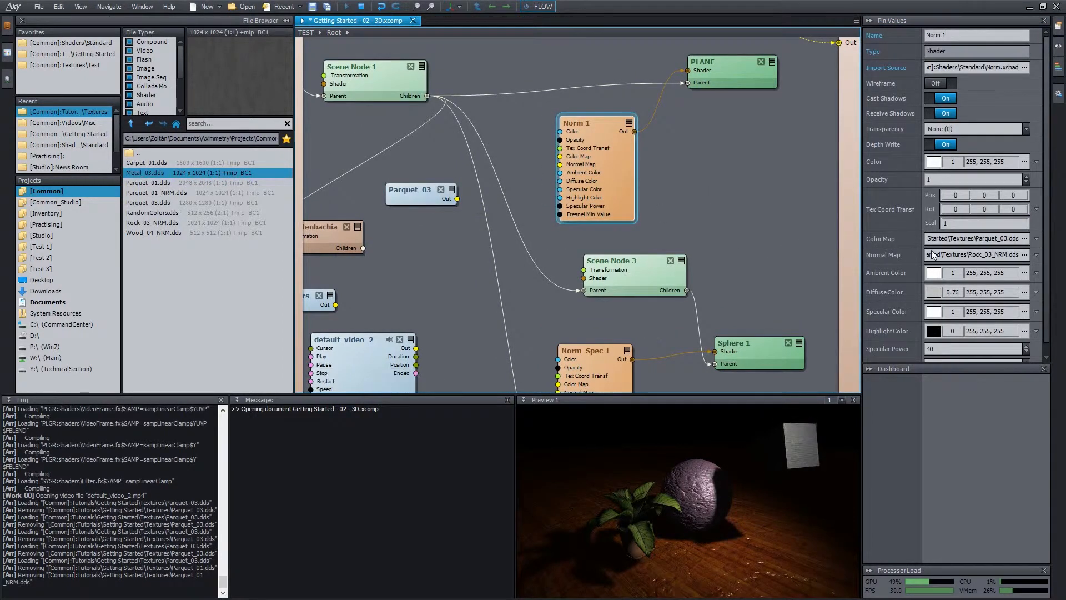
click(887, 239)
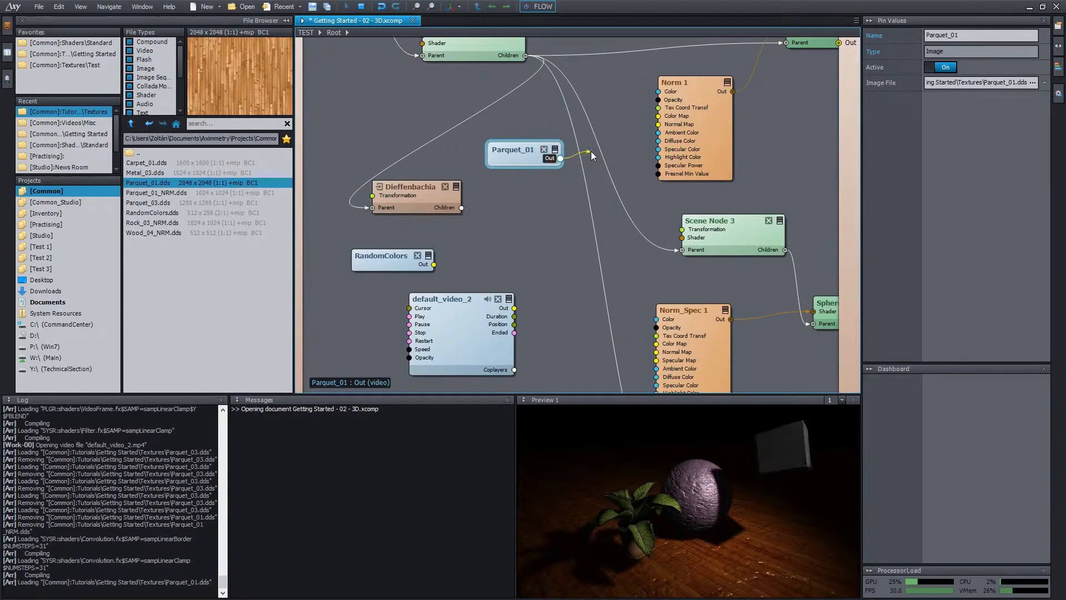
- Connect the Parquet_01 node's output to the Color Map pins of both Norm 1 and Norm_Spec 1
drag(657, 136, 658, 116)
drag(592, 220, 657, 343)
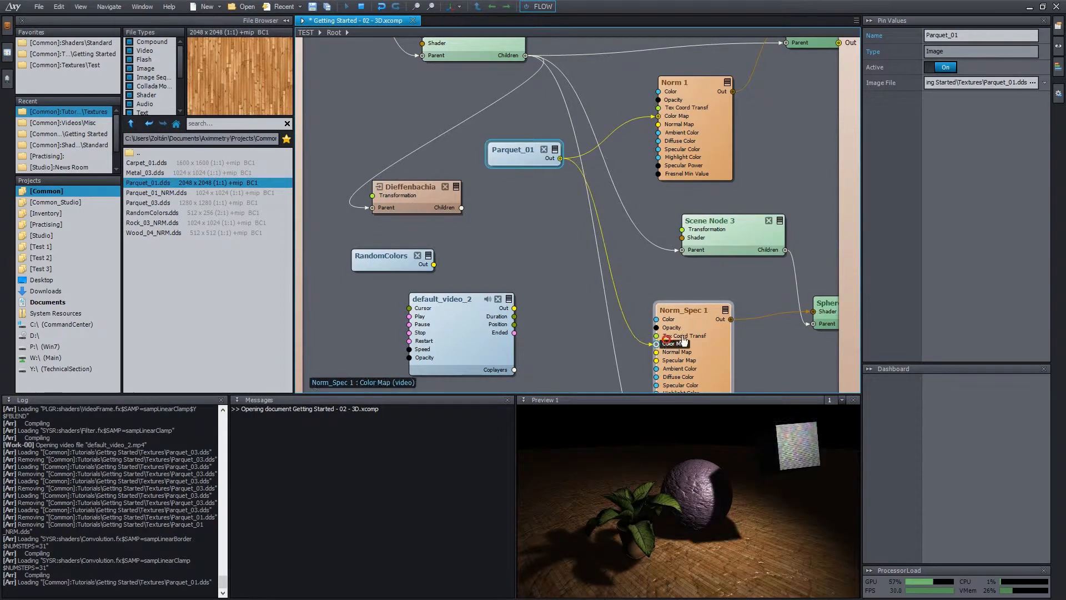
- Preview other textures for the Parquet_01 node's Image File in both shaders, and cancel the file selection
click(1033, 86)
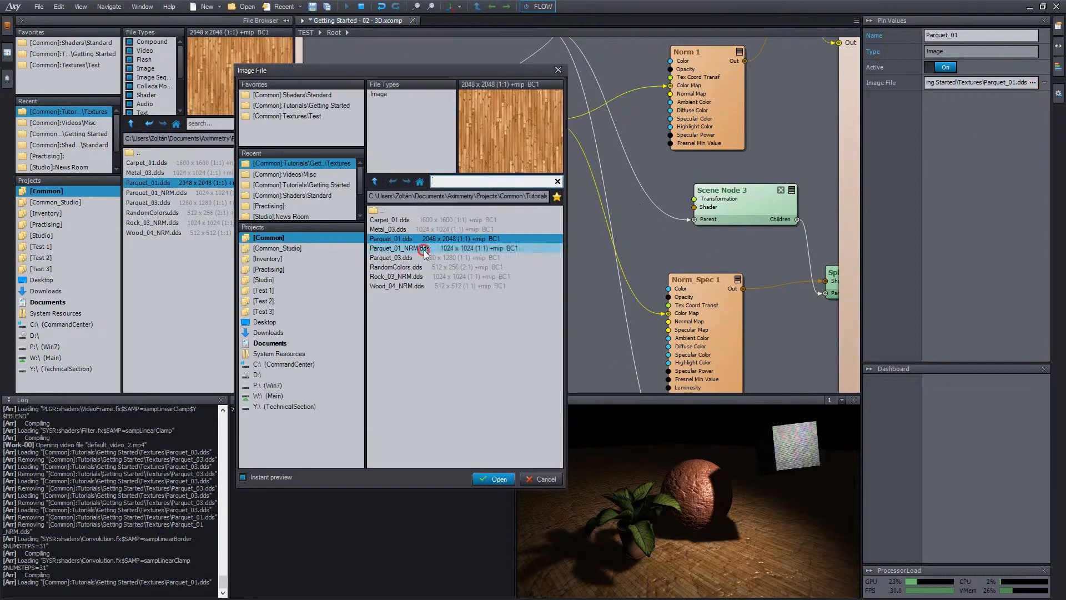
click(424, 250)
key(Down)
key(Down)
key(Down)
key(Down)
key(Up)
key(Up)
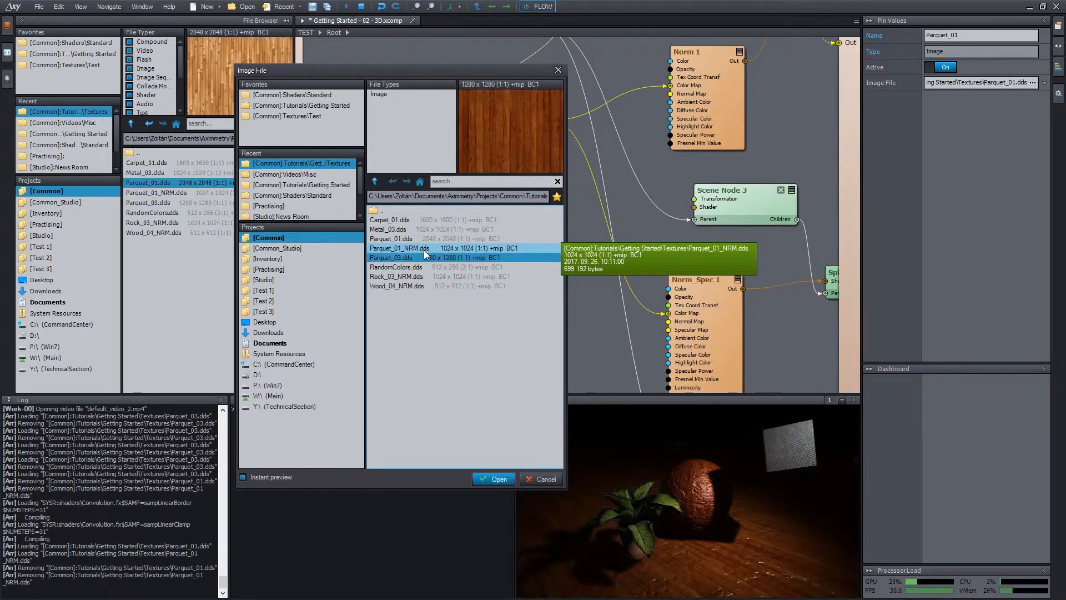
key(Escape)
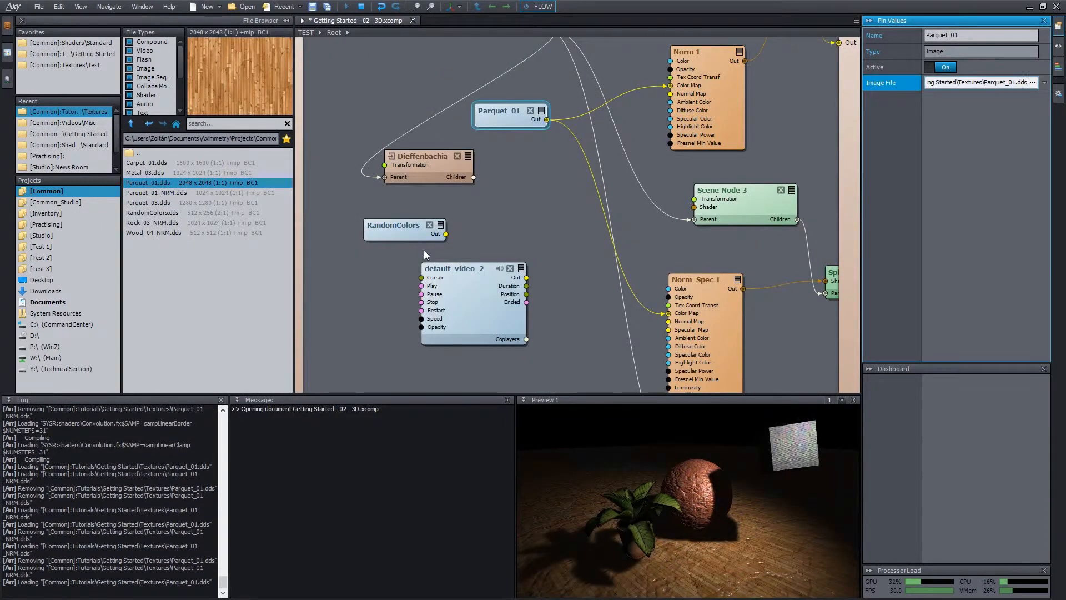
- Move the Parquet_01 node aside and insert an Adjuster module into its connection to Norm 1's Color Map
click(484, 111)
drag(485, 111, 429, 100)
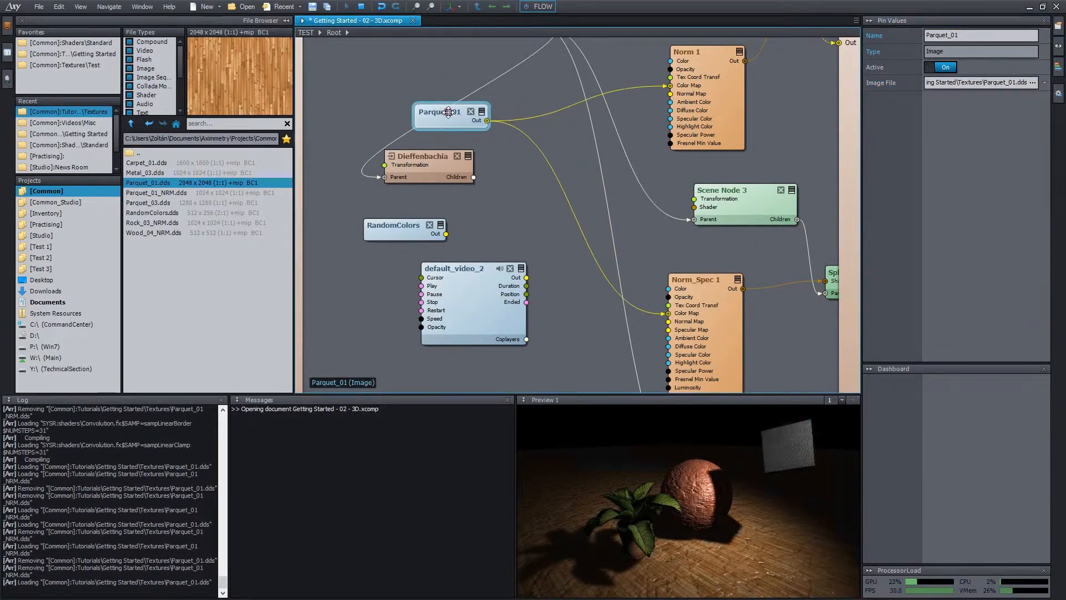
text(adju)
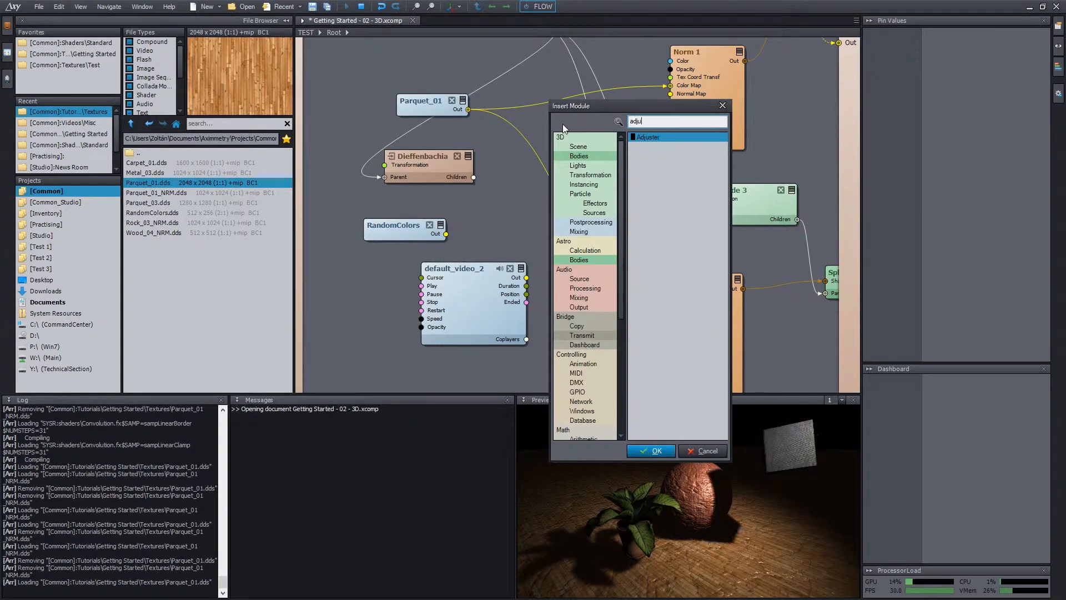
key(Return)
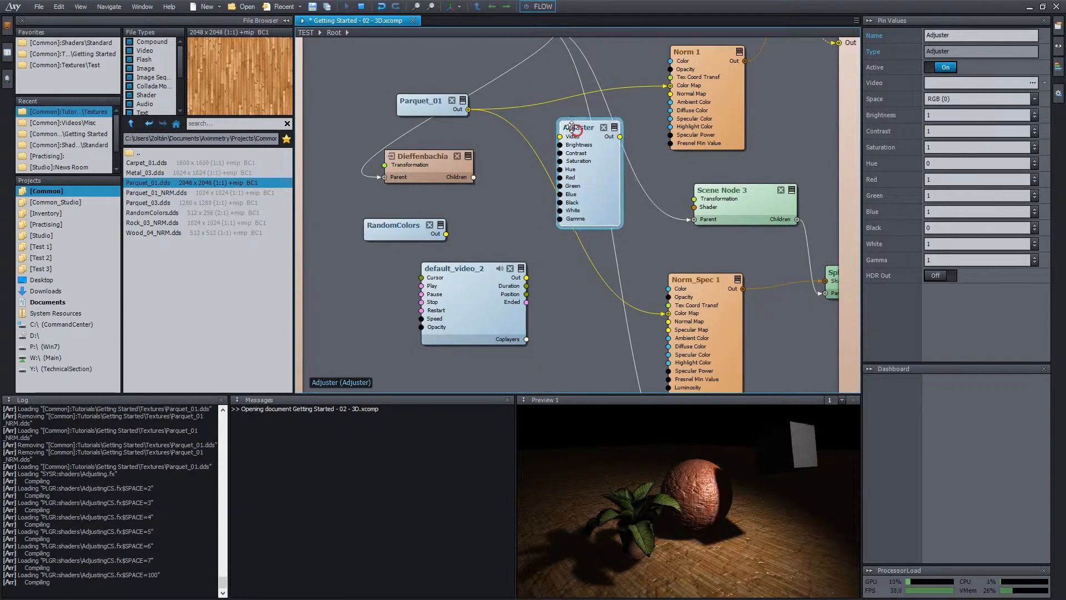
drag(562, 127, 552, 78)
- Set the Adjuster's Hue to 0.71
click(953, 163)
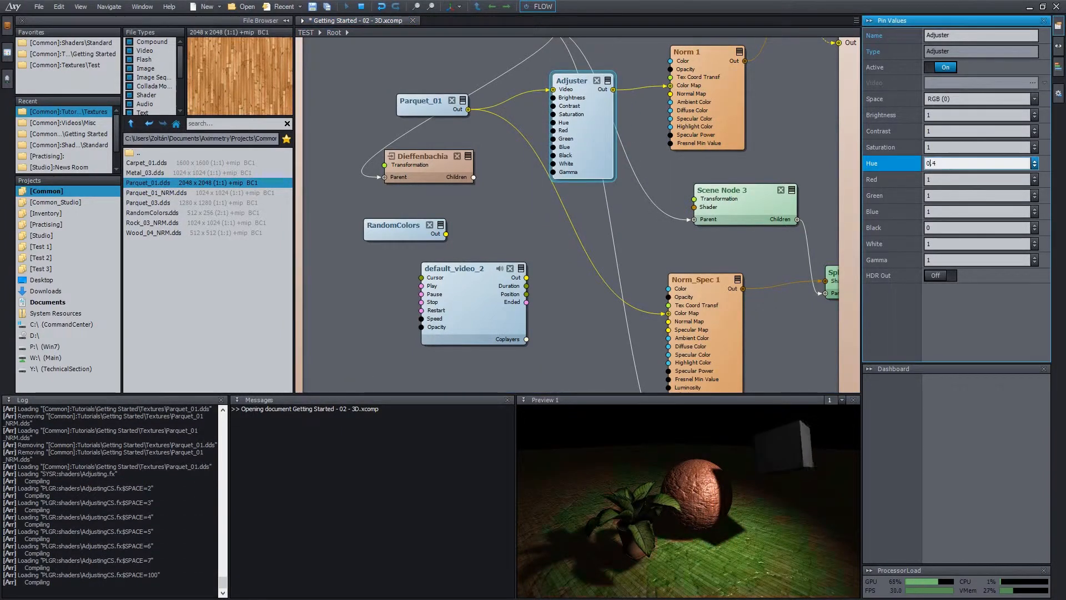
text(.46)
drag(1034, 163, 1034, 149)
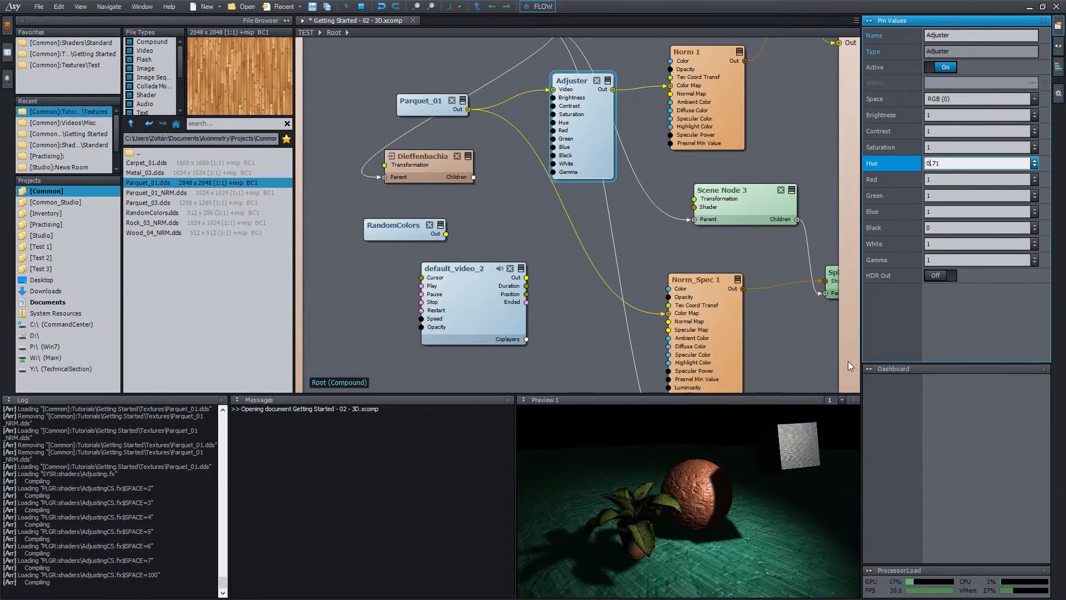
click(626, 5)
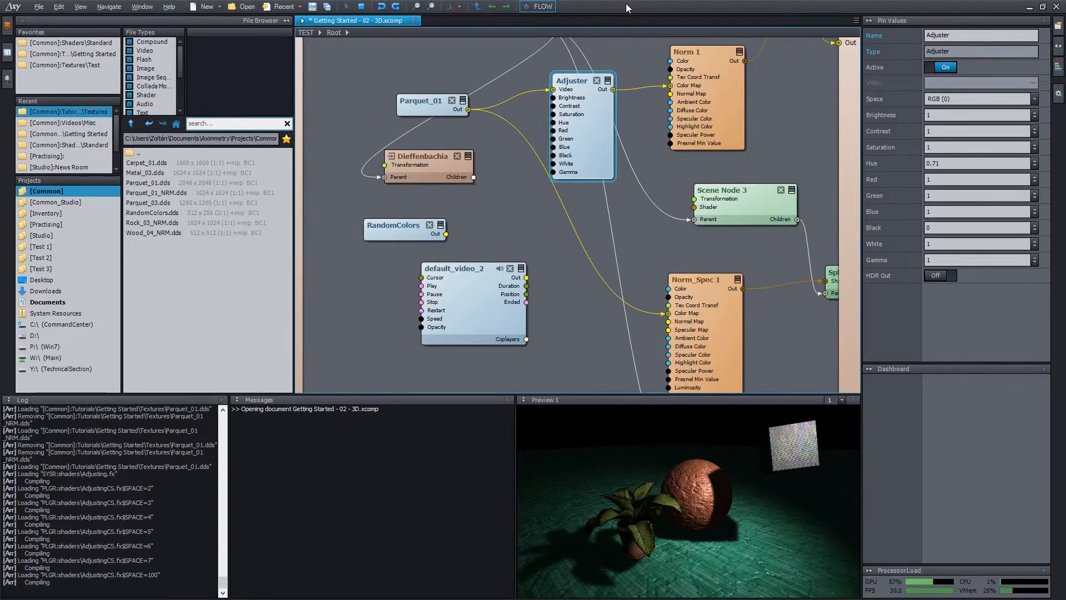
- Disconnect the Adjuster from Norm 1, search the file browser for "clou" and assign Cloud_3.png to Norm 1's Color Map
click(642, 86)
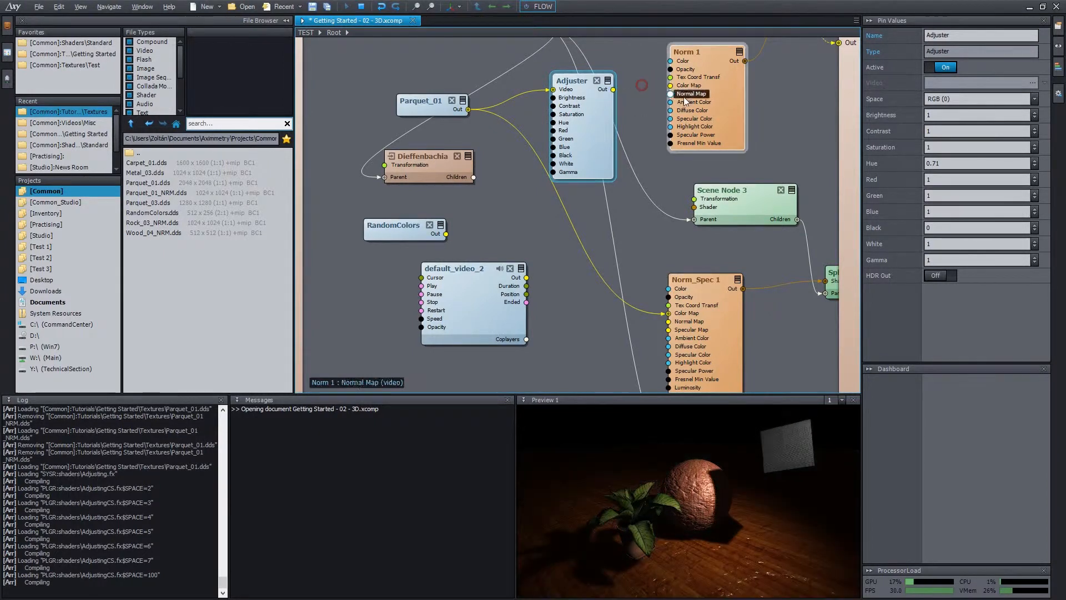
click(242, 123)
text(clou)
click(154, 182)
drag(152, 173, 693, 88)
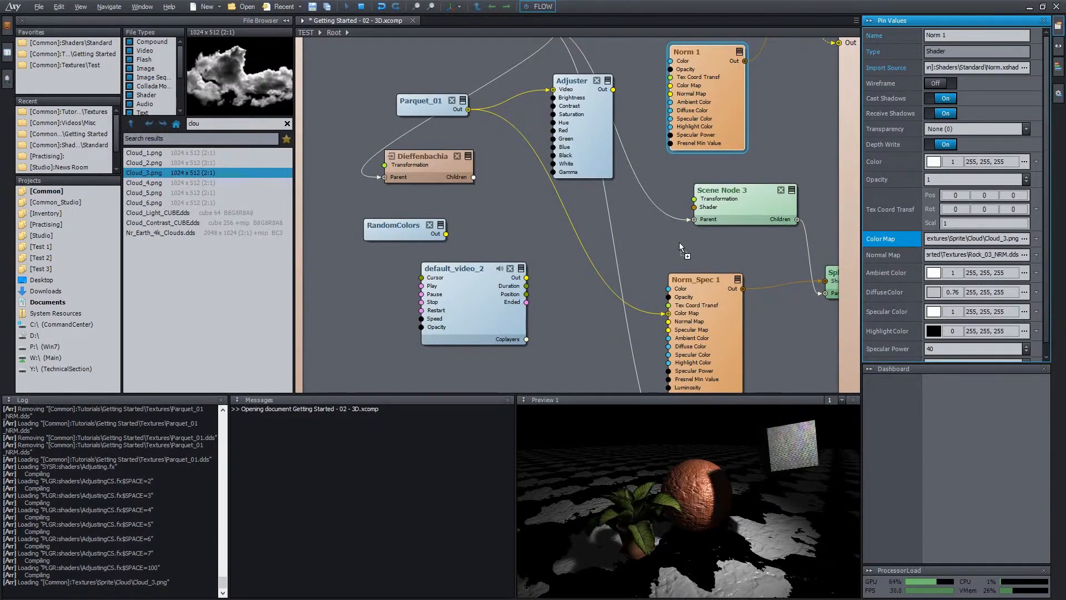
- Switch to Photoshop and open Norm 1's Color Map image Cloud_3.png there straight from the shader's property
key(alt+Tab)
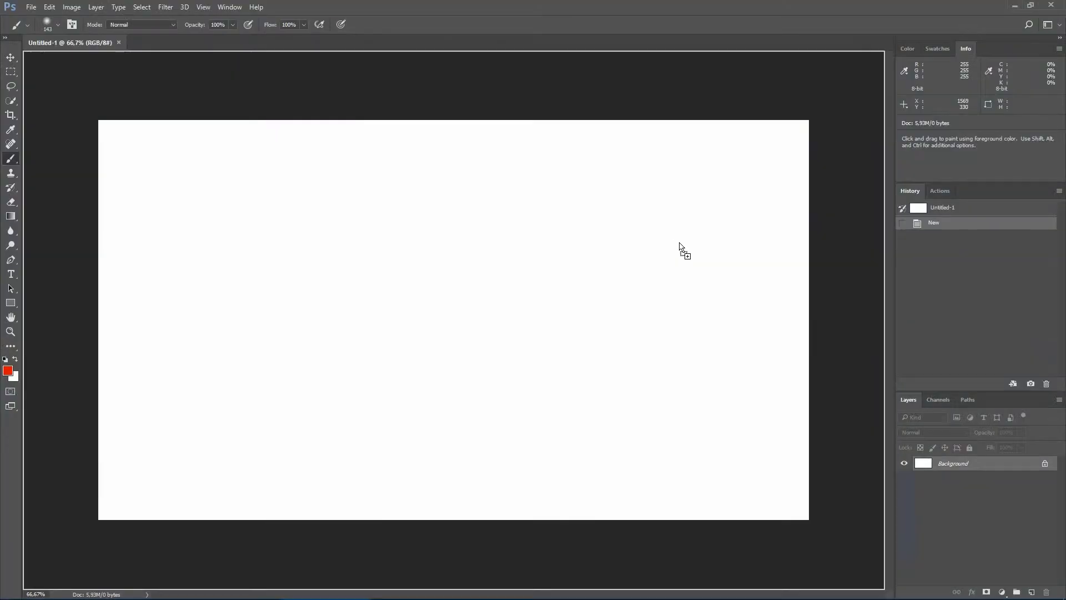
drag(679, 243, 653, 3)
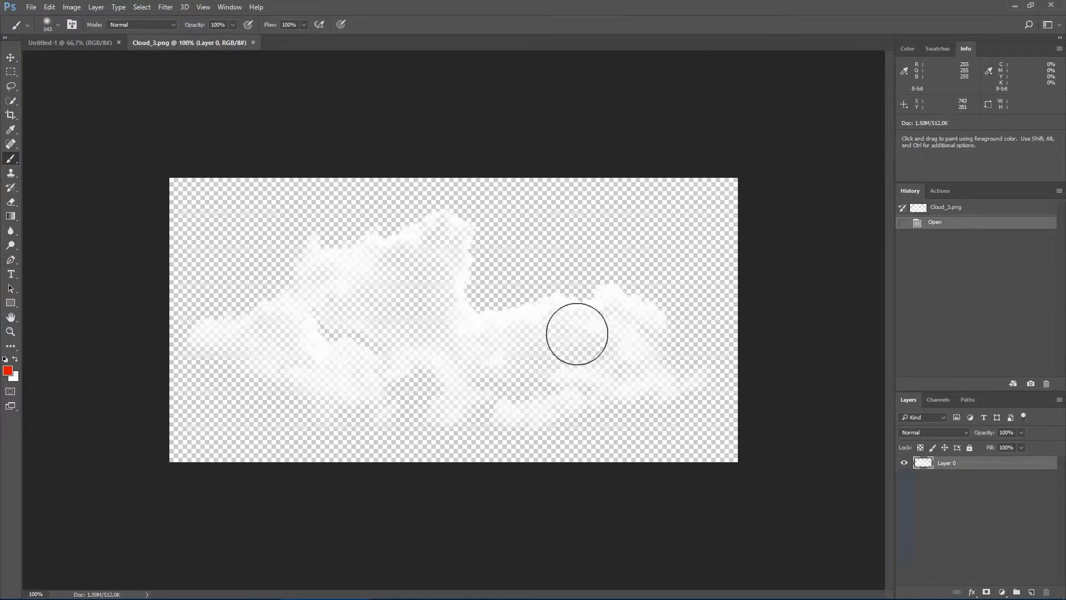
- Paint a looping red brush stroke across the cloud image, save it and return to Aximmetry Composer
mouse_move(357, 338)
mouse_down()
mouse_move(509, 338)
mouse_move(326, 290)
mouse_move(718, 274)
mouse_move(509, 441)
mouse_up()
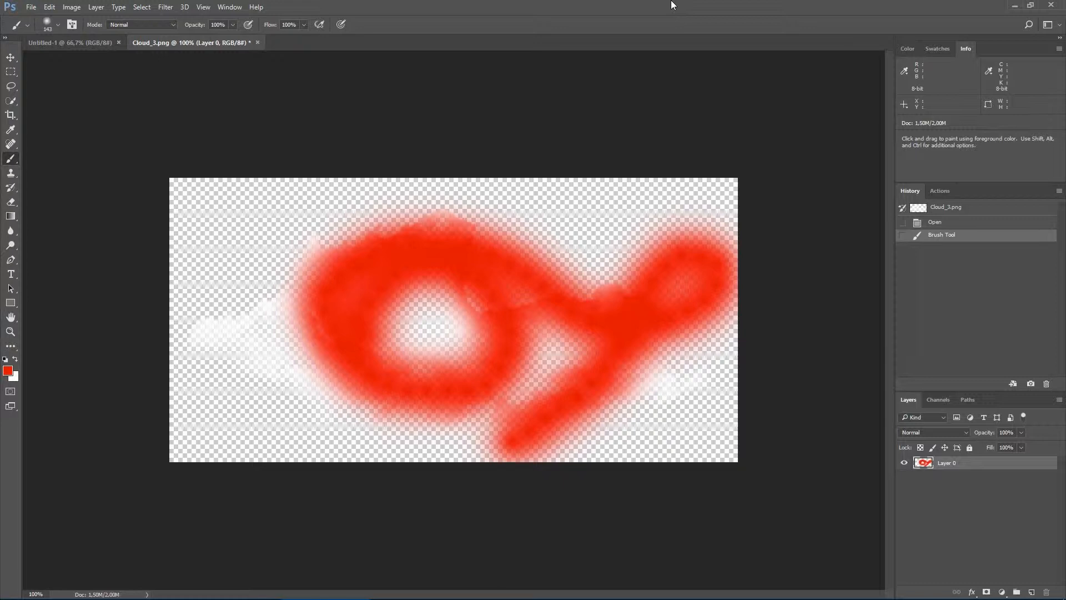
key(ctrl+s)
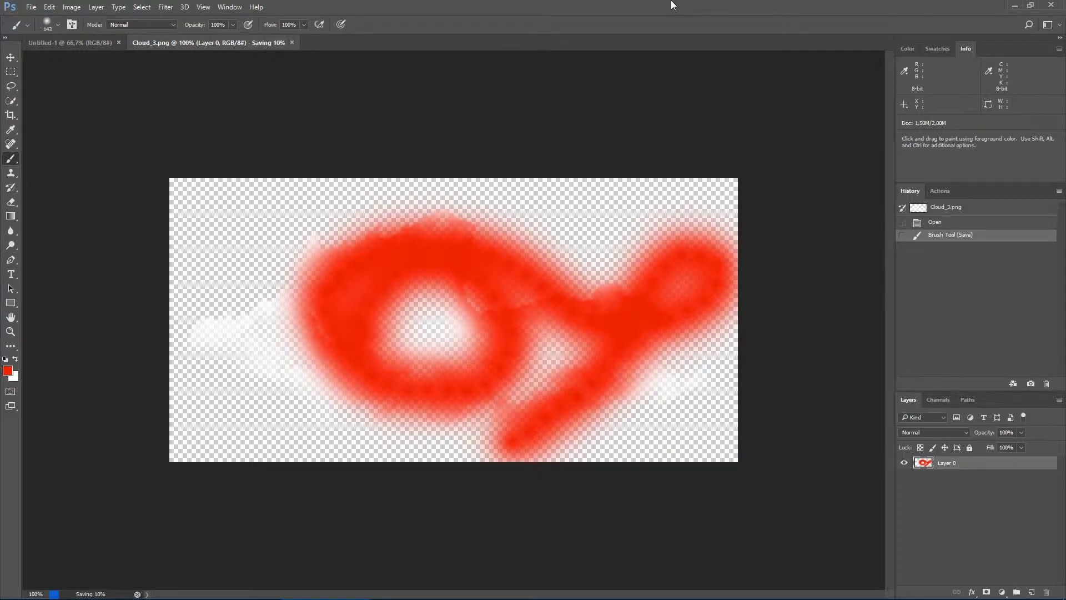
key(alt+Tab)
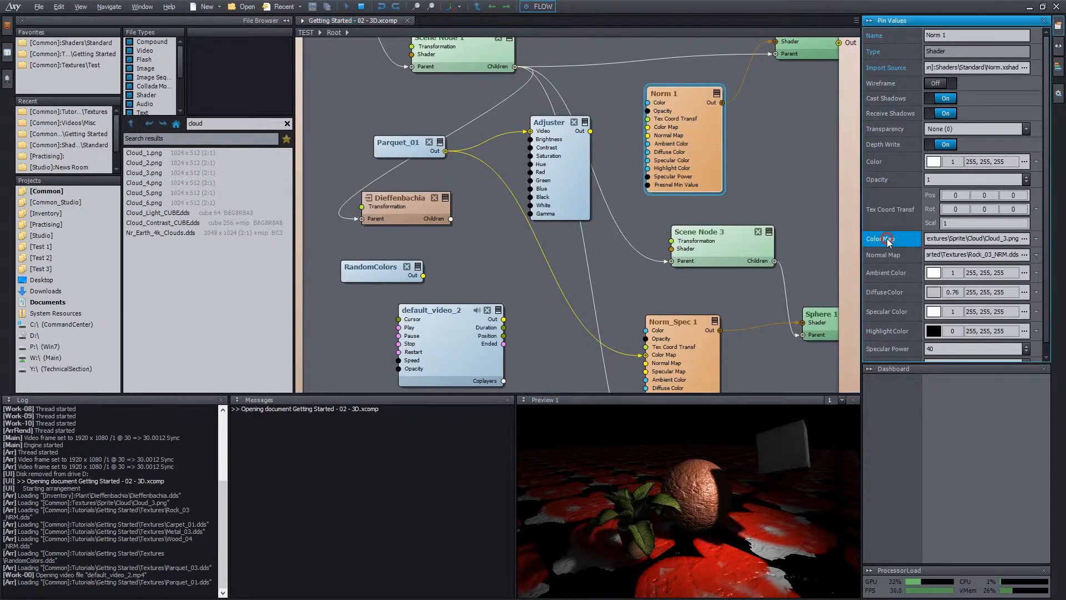
- Copy Norm 1's Color Map image to C:\Temp in File Explorer and add that Cloud_3.png to the flow as an image node
key(alt+Tab)
key(alt+Tab)
key(alt+Tab)
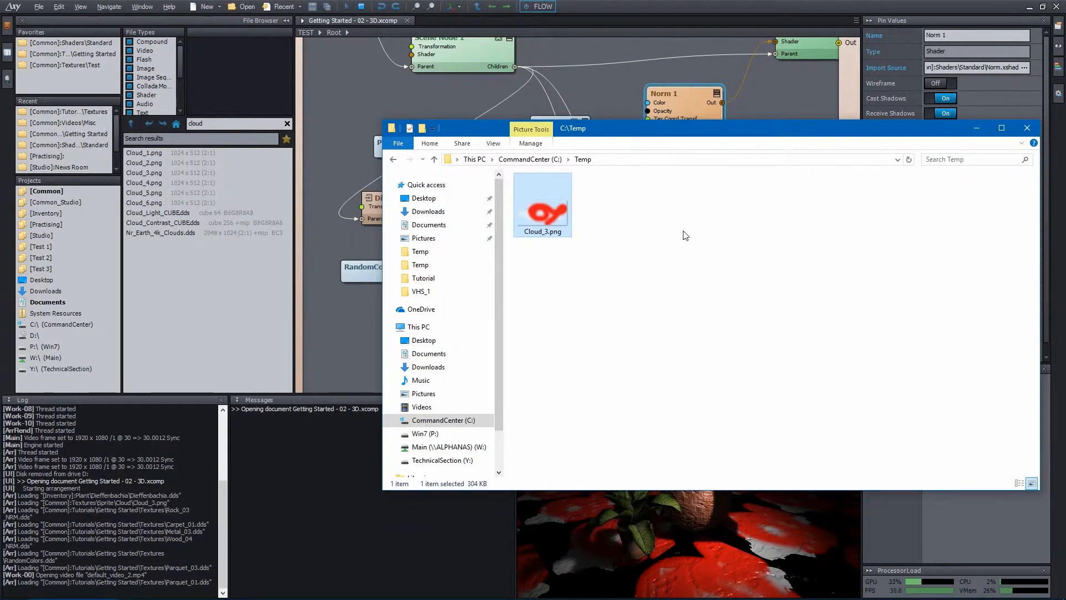
drag(646, 134, 972, 126)
drag(869, 197, 409, 293)
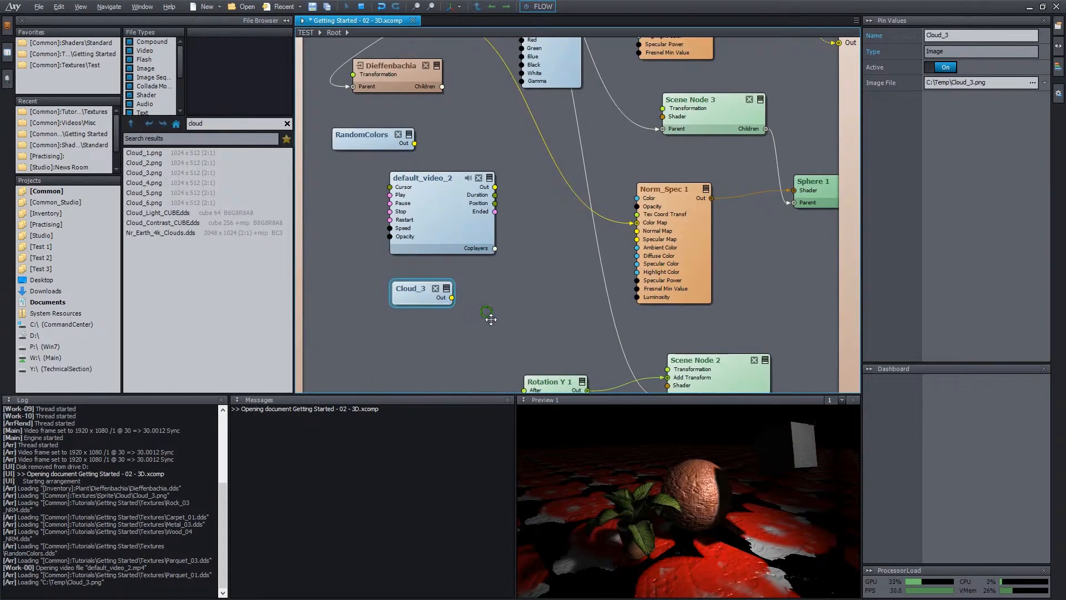
- Open the Test 1 project in the file browser and copy Cloud_3.png from C:\Temp into it
click(42, 246)
key(alt+Tab)
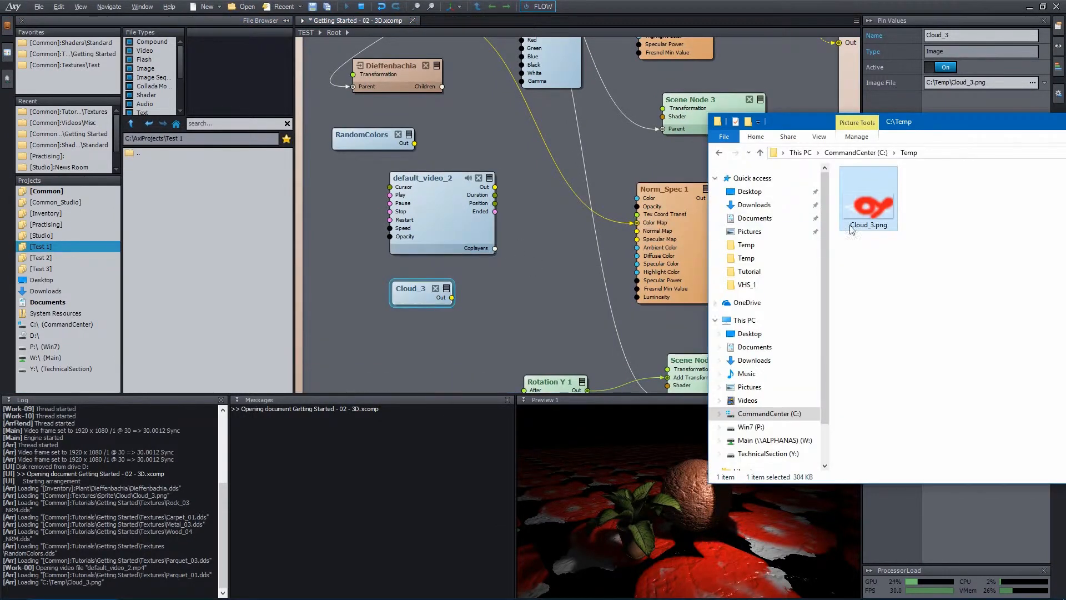
drag(439, 306, 172, 182)
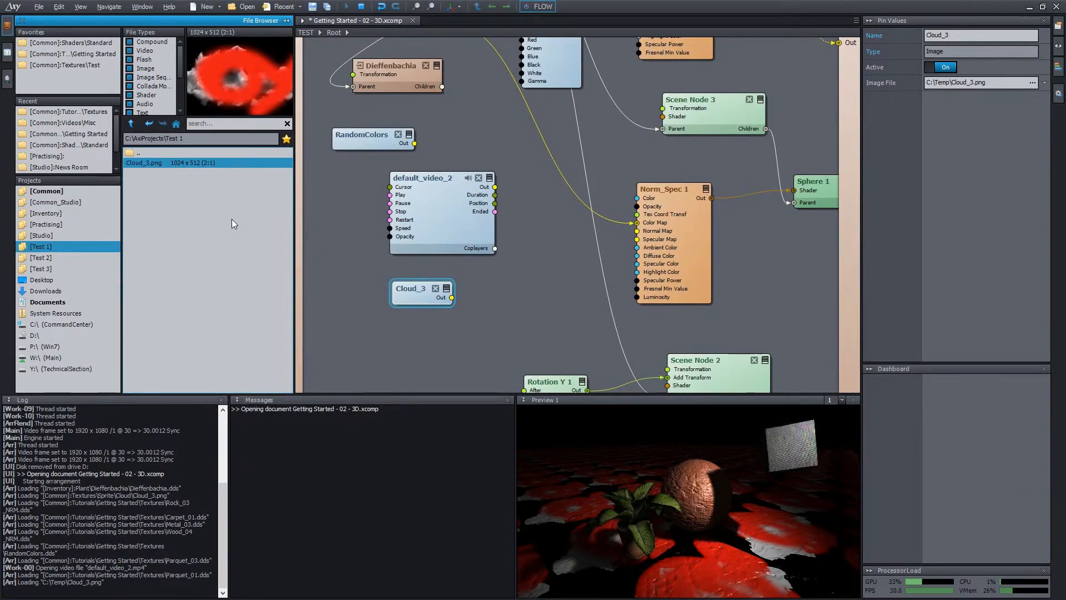
- In File Explorer, browse Documents\Aximmetry\Projects\Common\Videos\Misc, add default_video_2.mp4 to the flow and check the new node's Video File value
key(alt+Tab)
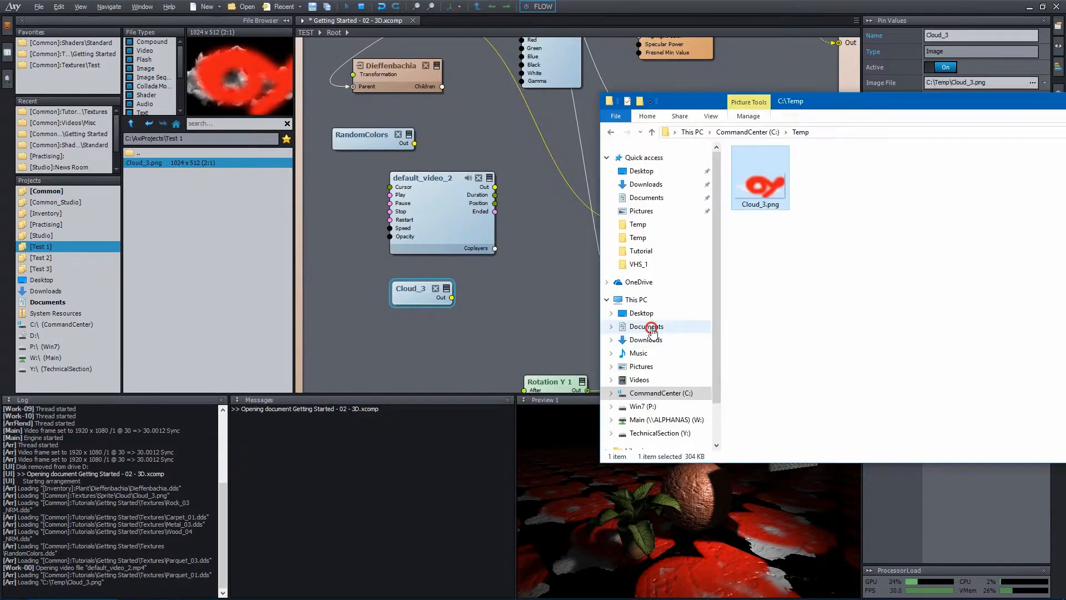
click(647, 326)
double_click(765, 262)
double_click(756, 212)
double_click(772, 166)
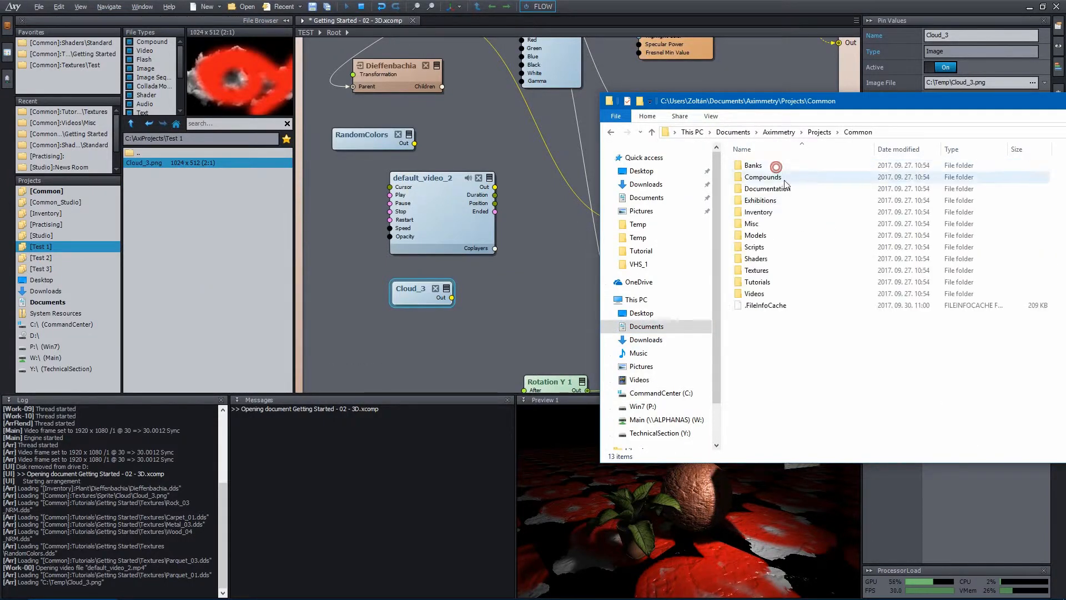
double_click(757, 293)
double_click(758, 166)
drag(825, 166, 515, 281)
click(903, 84)
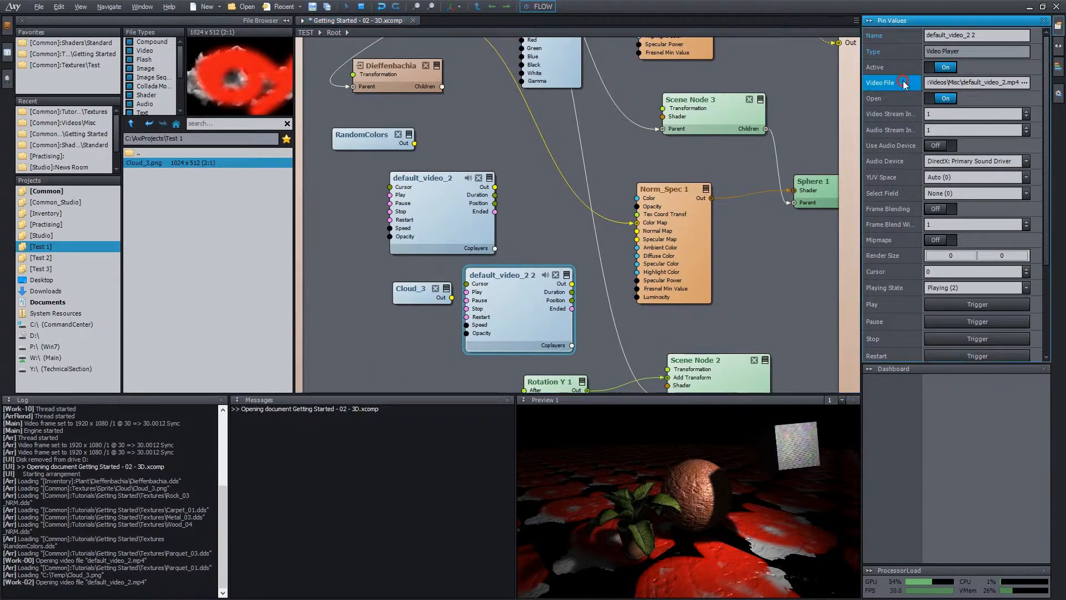
- View the beginning of the Video File path on the default_video_2 2 node
click(973, 83)
key(Home)
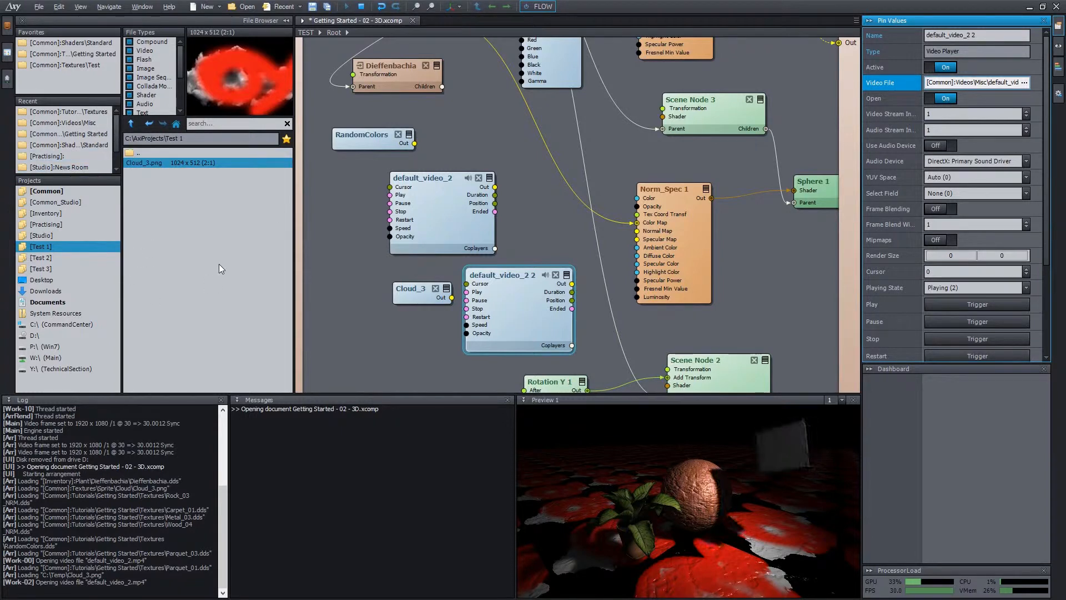
- Copy the Misc and Textures folders from the Common project's Videos folder into the Test 3 project and open the pasted Misc folder
click(60, 195)
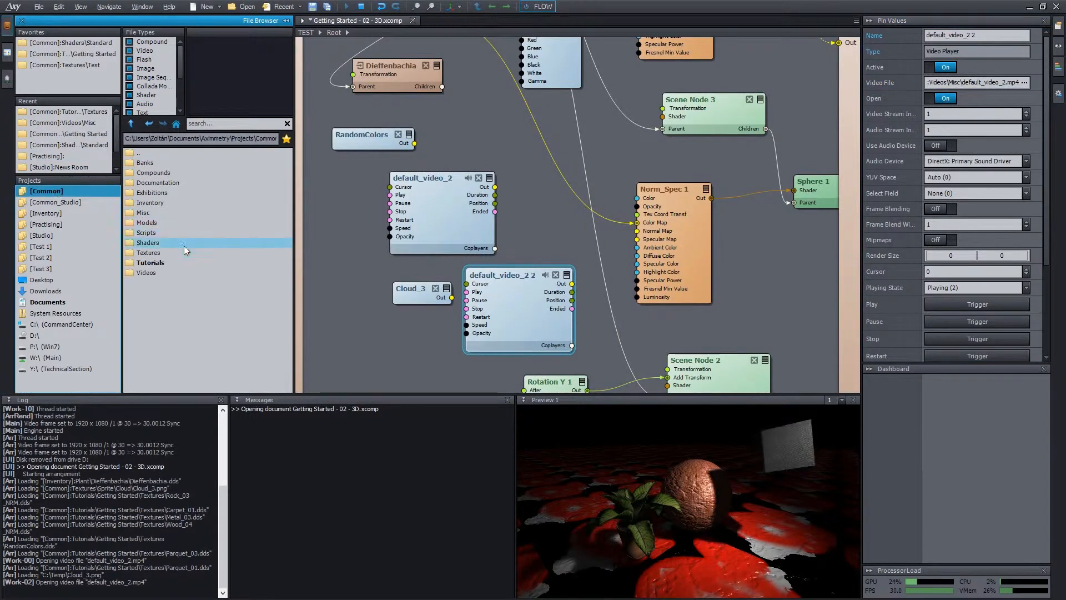
double_click(163, 271)
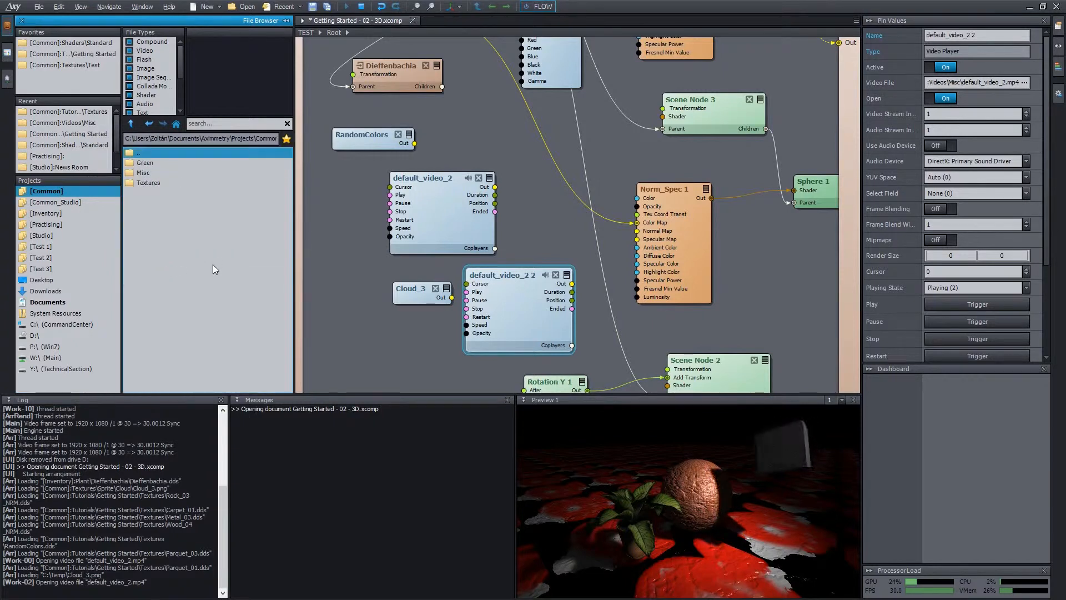
click(164, 175)
shift+click(158, 183)
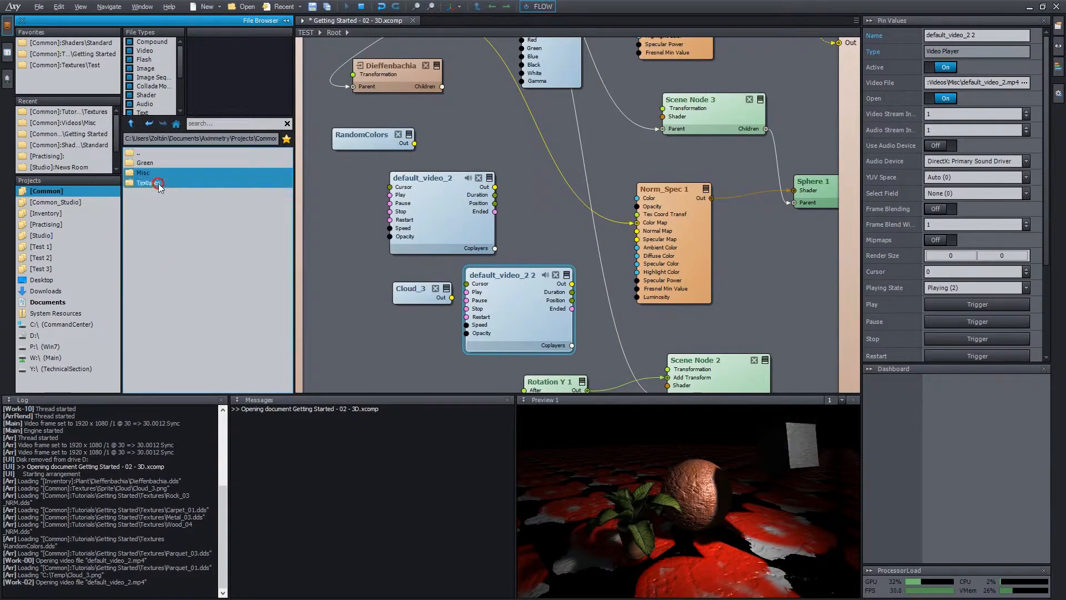
right_click(205, 176)
click(235, 196)
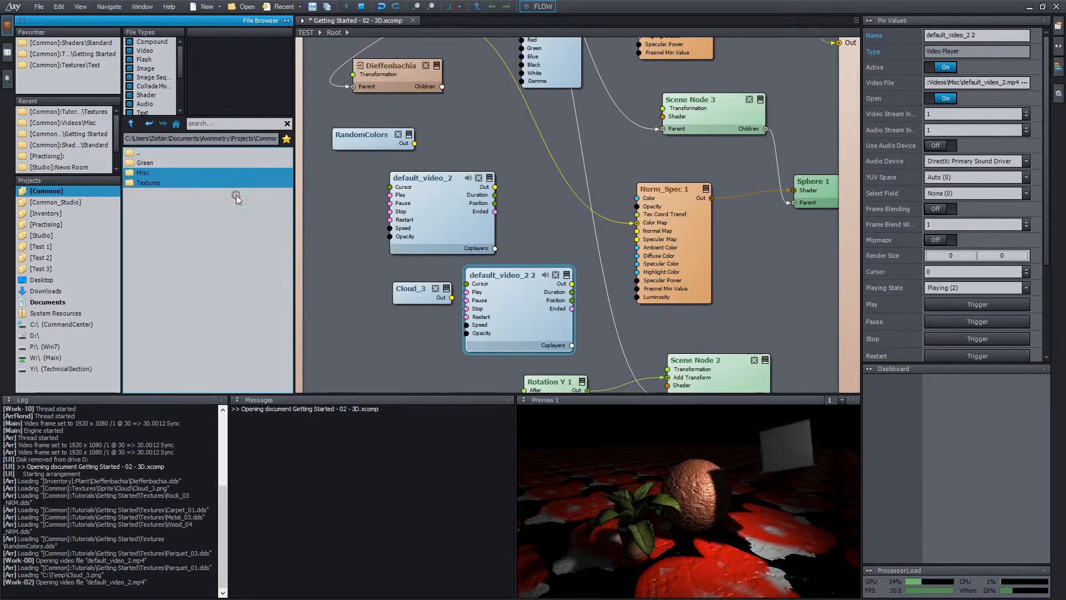
click(62, 269)
right_click(206, 189)
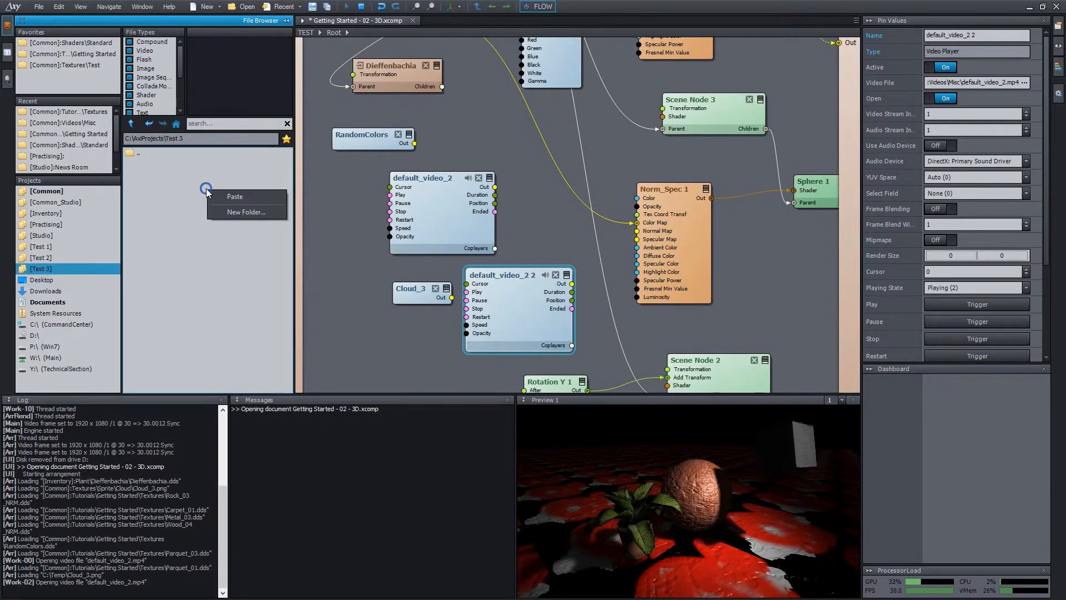
click(233, 196)
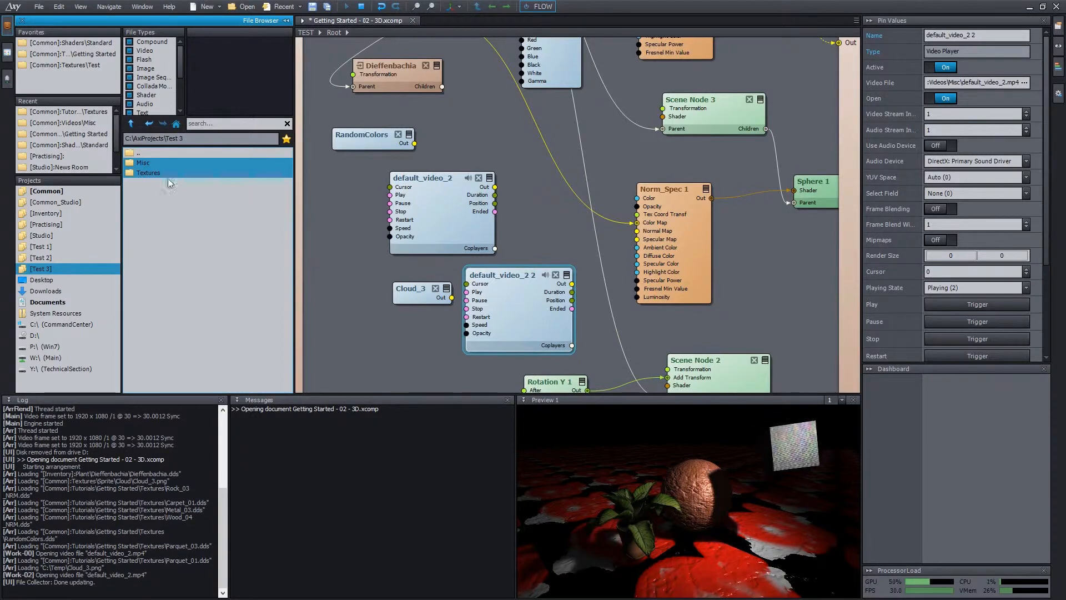
double_click(159, 164)
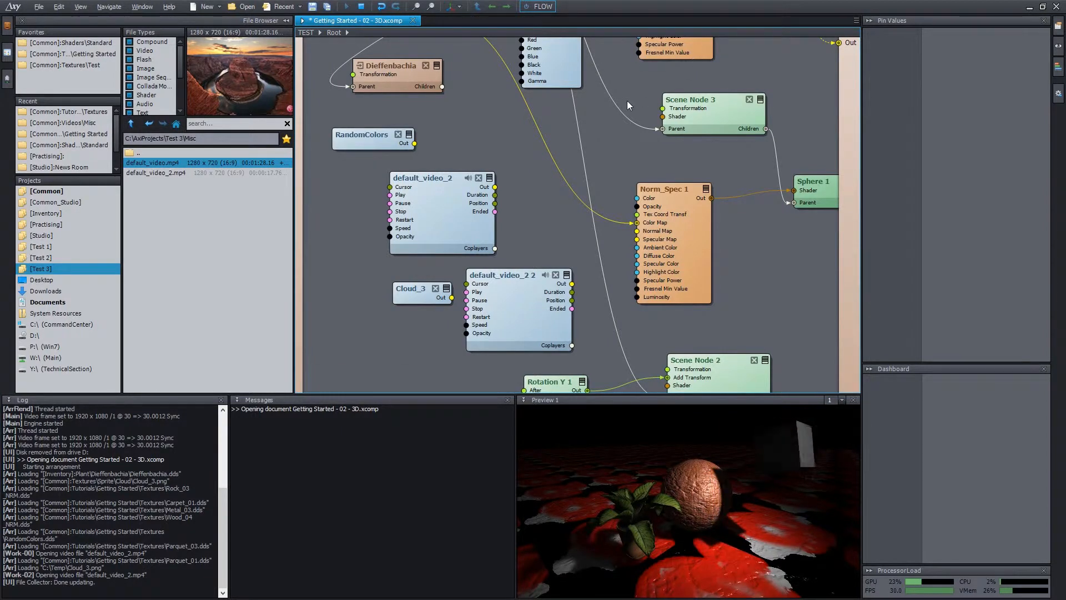
- Delete the RandomColors, Cloud_3 and both default_video_2 nodes from the flow and hide the file browser
drag(314, 131, 532, 335)
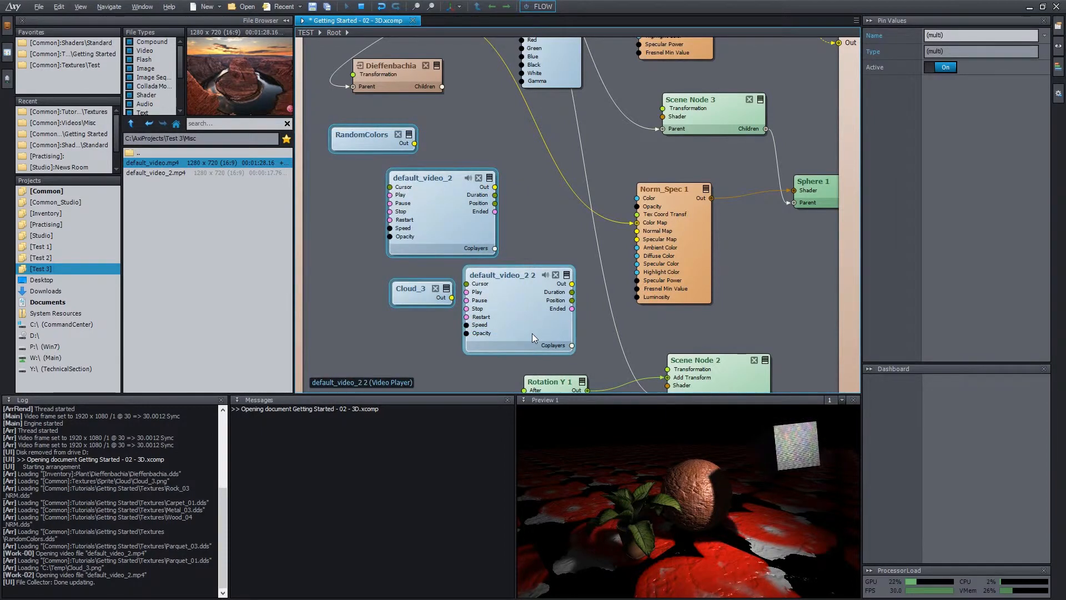
key(Delete)
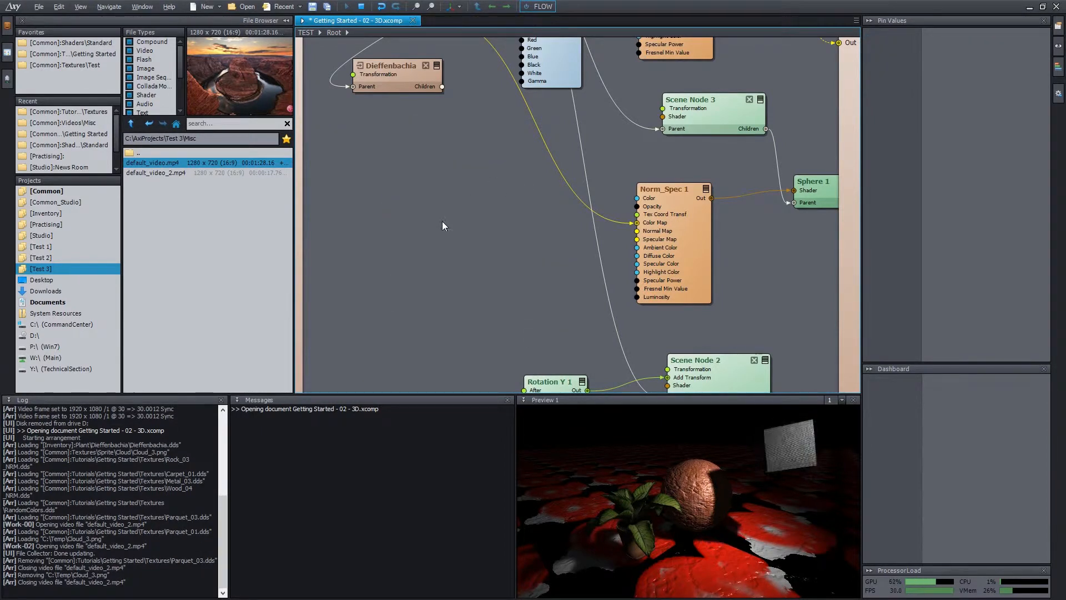
key(F11)
- Import Parquet_01.dds into the flow by searching for "parq" and place the image node in the empty area below Dieffenbachia
right_click(328, 151)
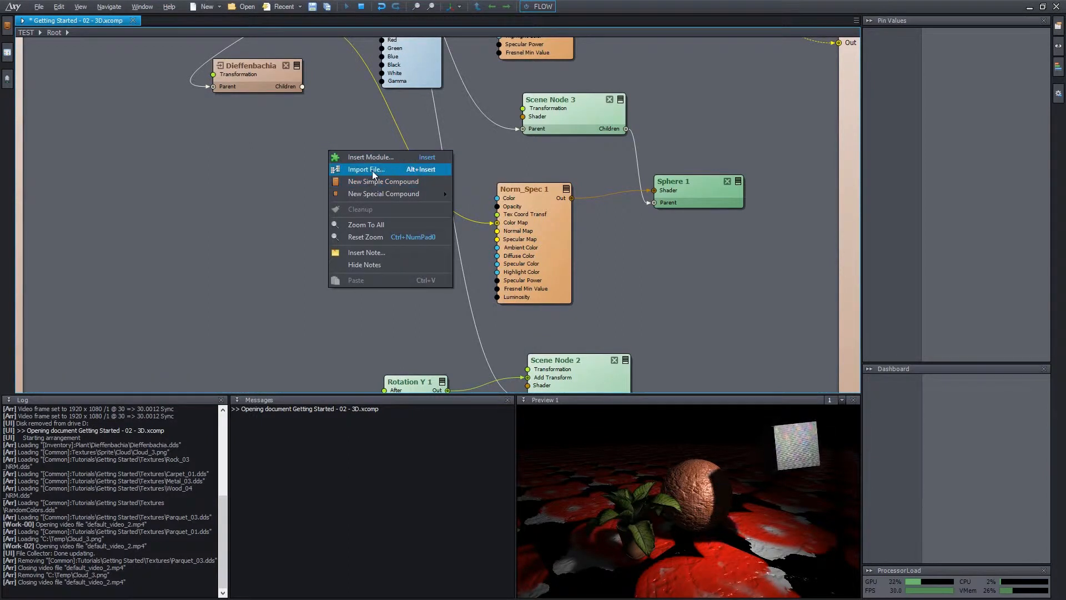
click(435, 175)
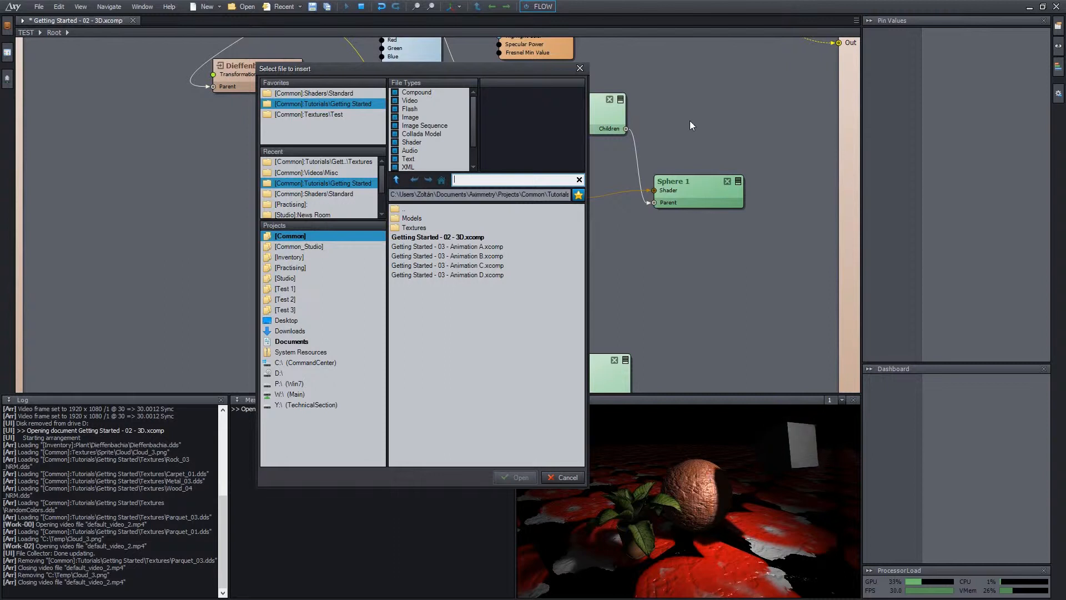
text(parq)
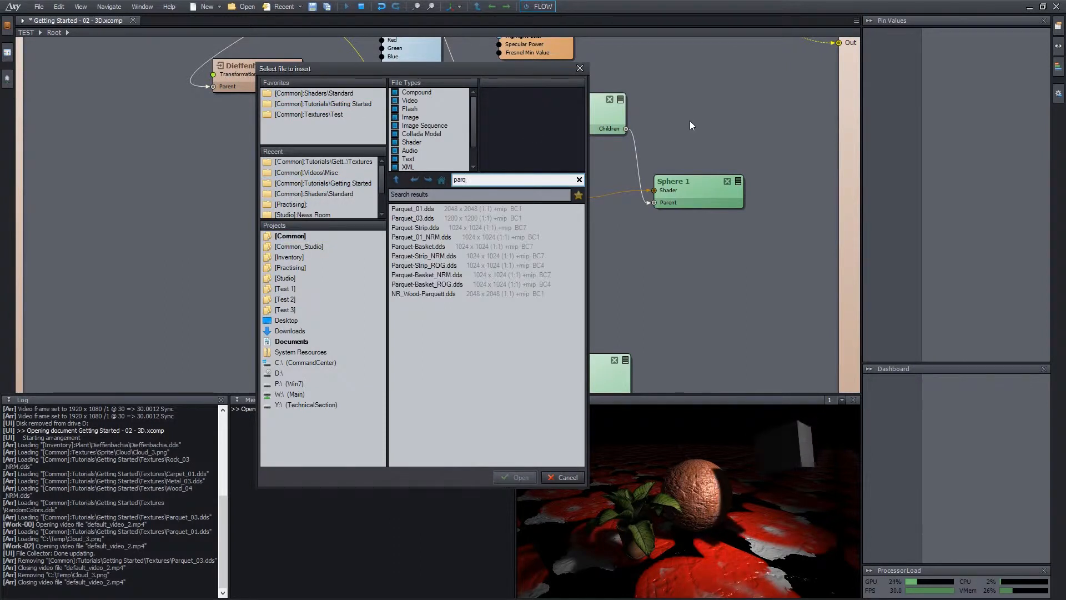
key(Down)
key(Down)
key(Return)
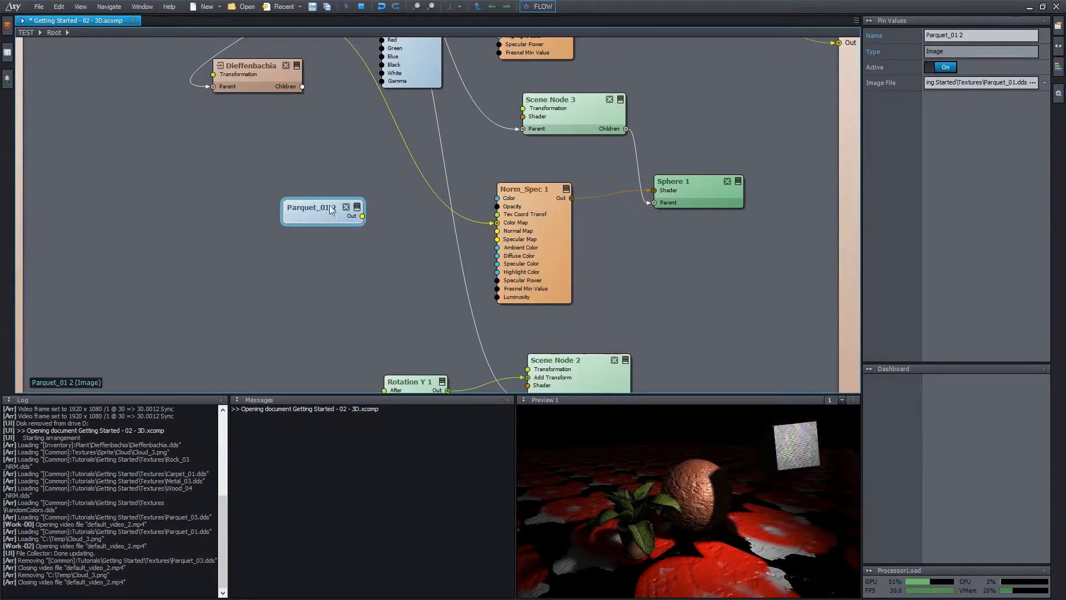
drag(323, 208, 267, 209)
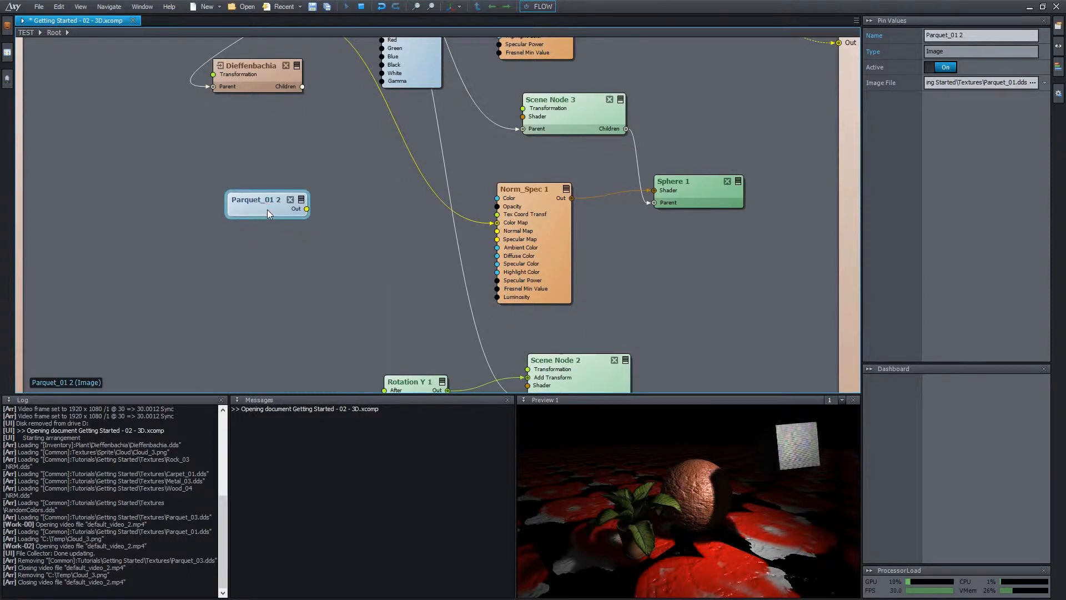
- Preview other textures for the Parquet_01 2 node's Image File and change it to Rock_03_NRM.dds
click(887, 84)
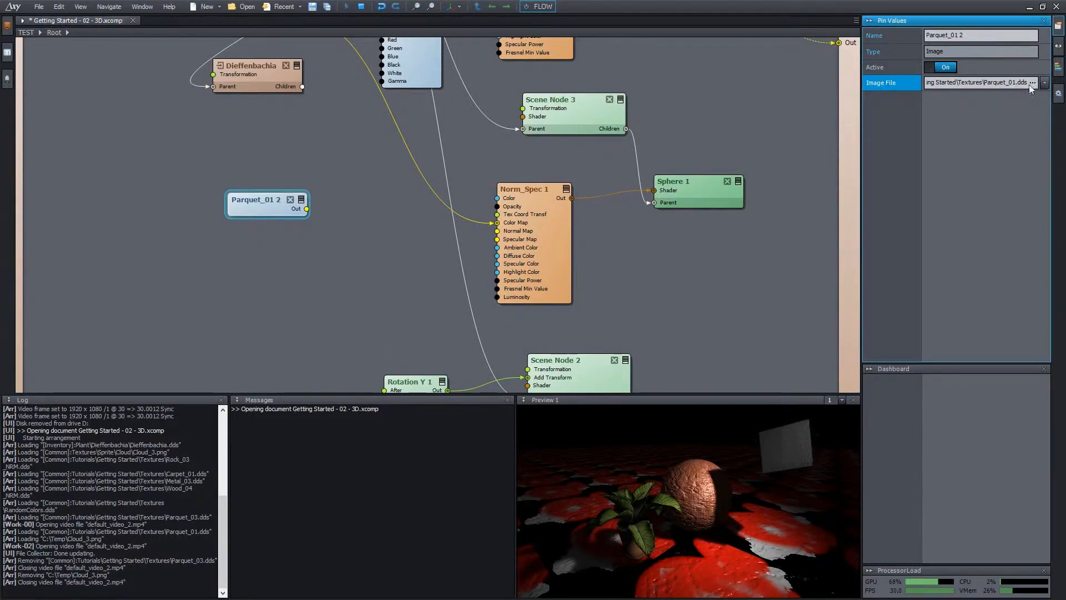
mouse_move(258, 202)
mouse_down()
mouse_move(295, 195)
mouse_move(256, 206)
mouse_move(269, 190)
mouse_up()
double_click(278, 193)
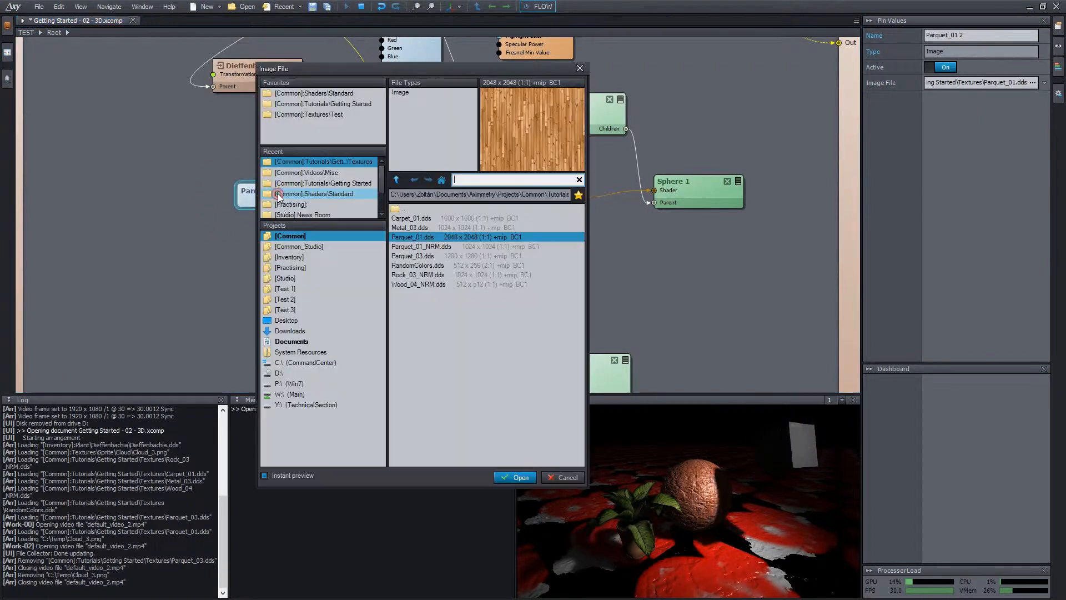
drag(474, 66, 529, 65)
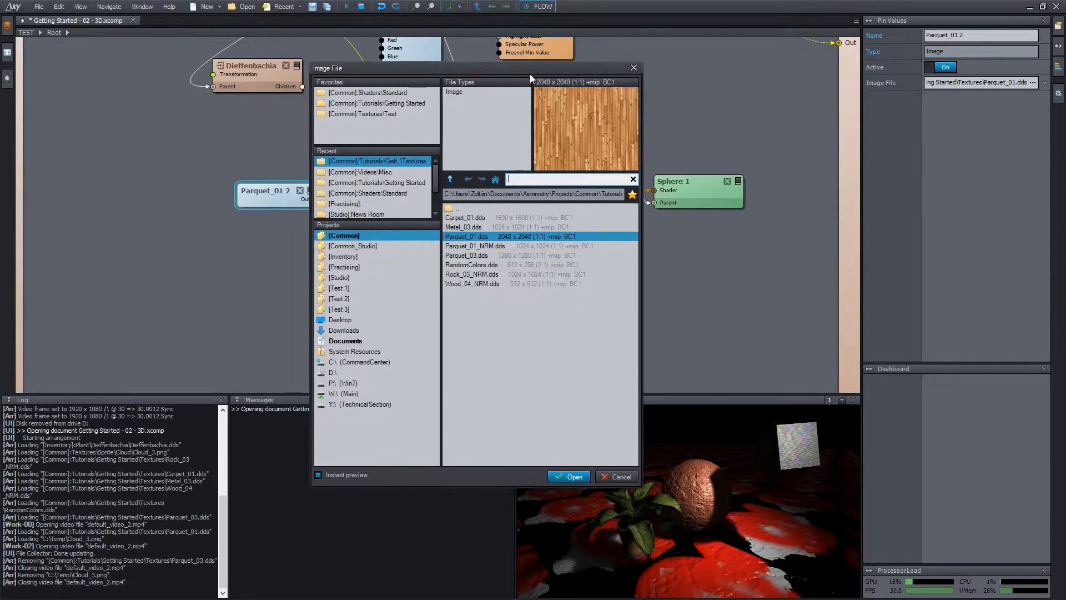
click(466, 255)
click(475, 274)
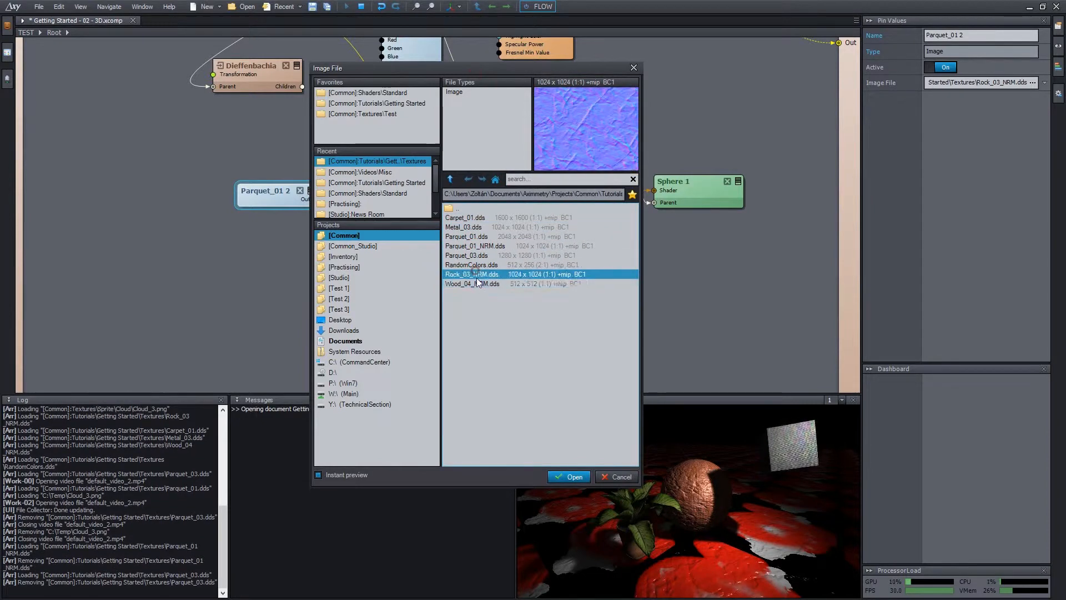
click(475, 265)
click(476, 274)
click(579, 475)
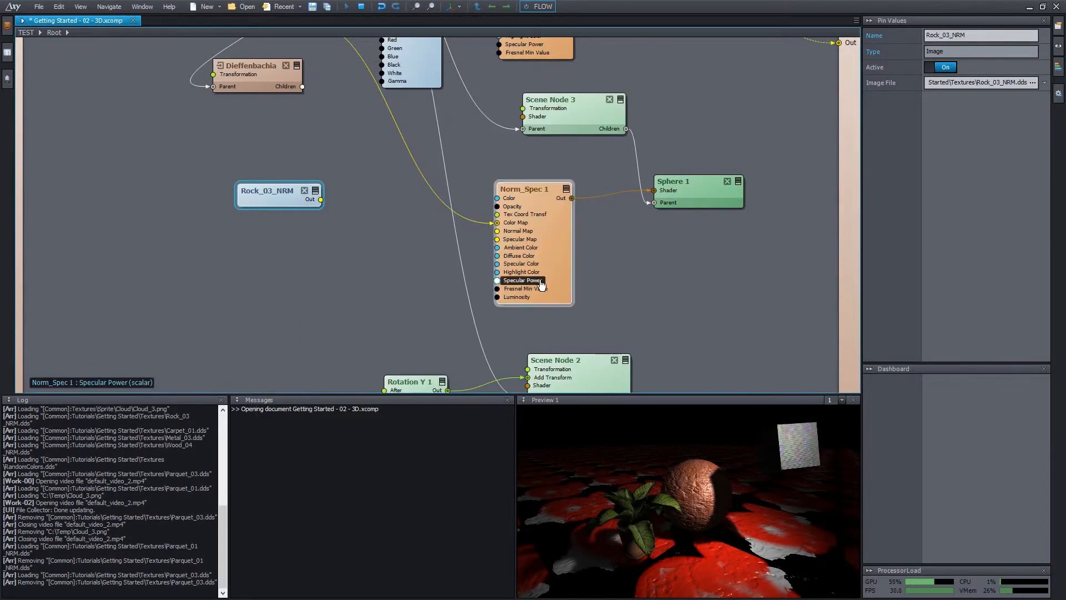
- Replace the Norm_Spec 1 shader feeding Sphere 1 with Flat.xshad from the Common Shaders\Standard folder and review its pin values
middle_drag(606, 227, 633, 281)
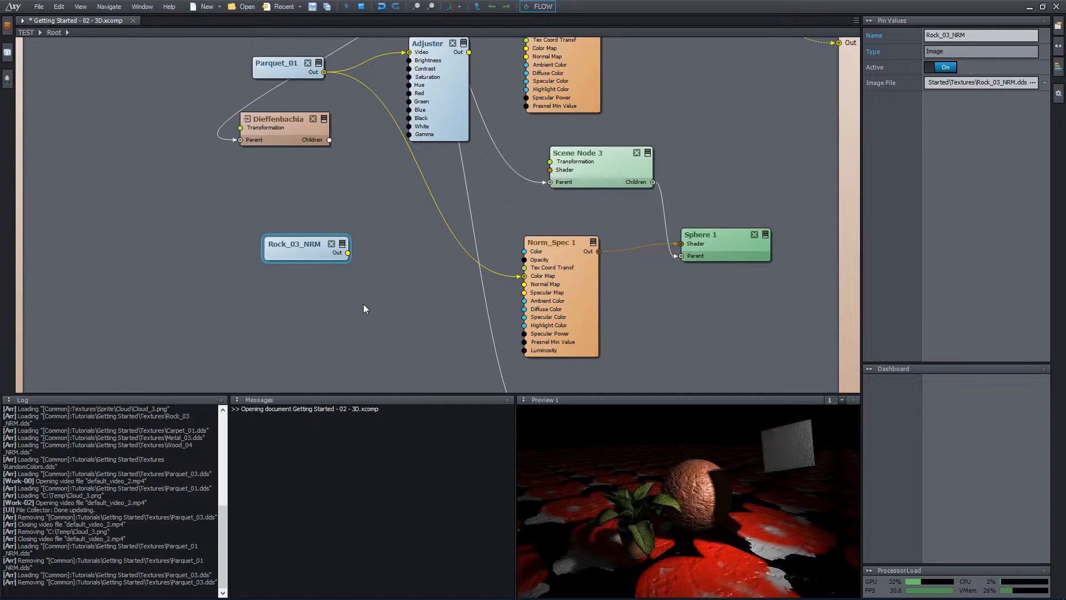
middle_drag(364, 305, 322, 261)
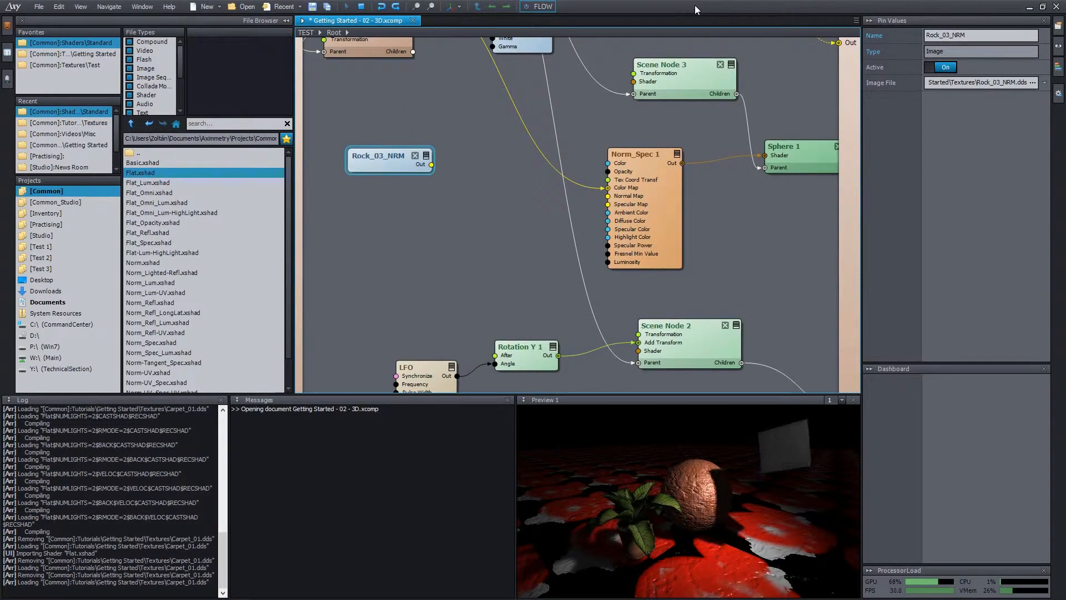
drag(153, 173, 665, 190)
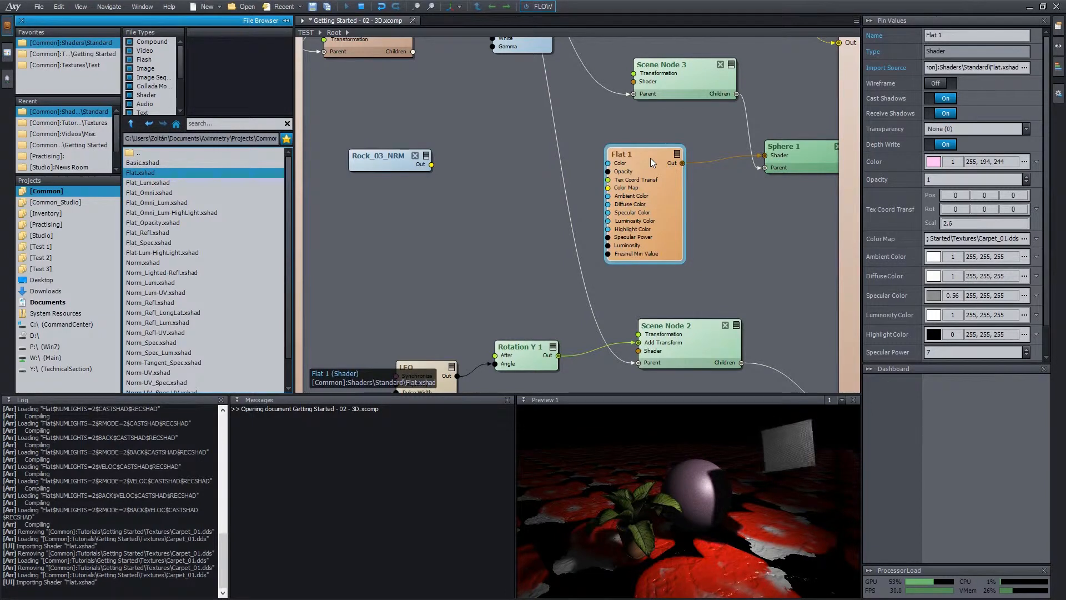
middle_drag(716, 220, 700, 218)
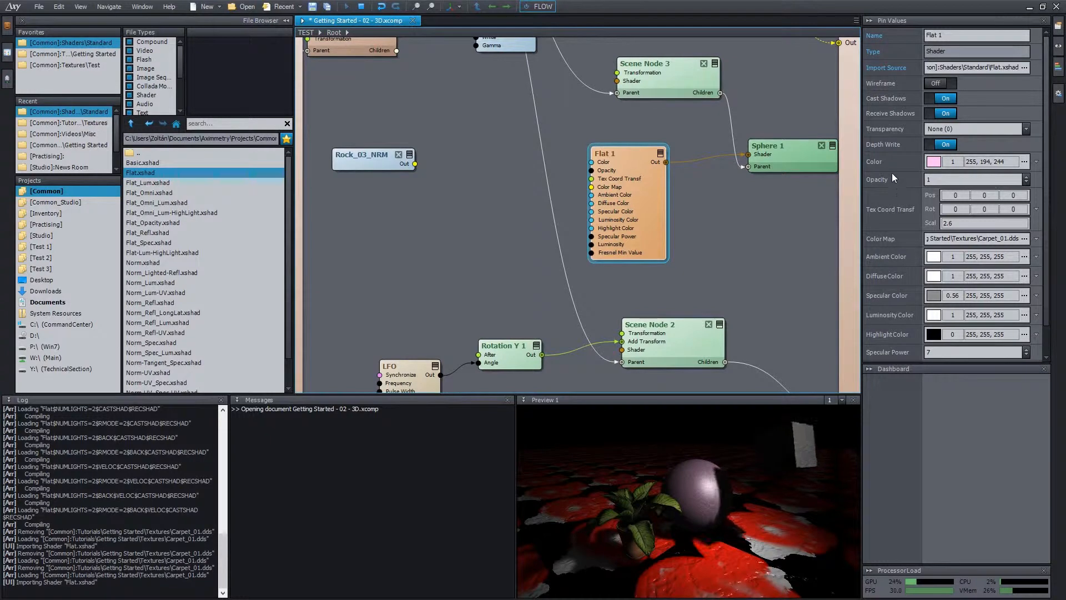
scroll(892, 174, down, 2)
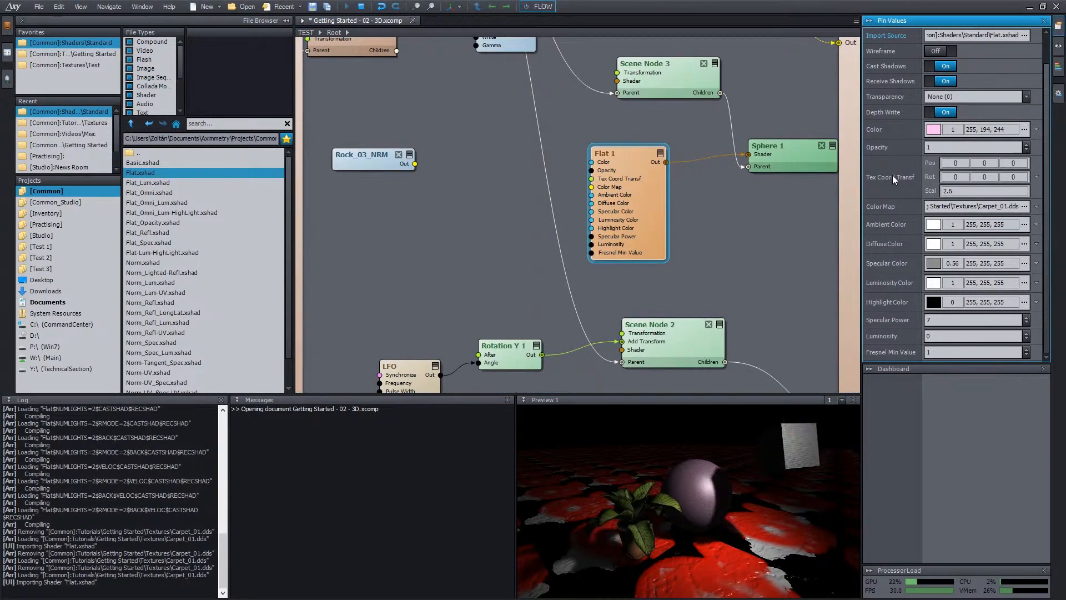
scroll(892, 175, up, 2)
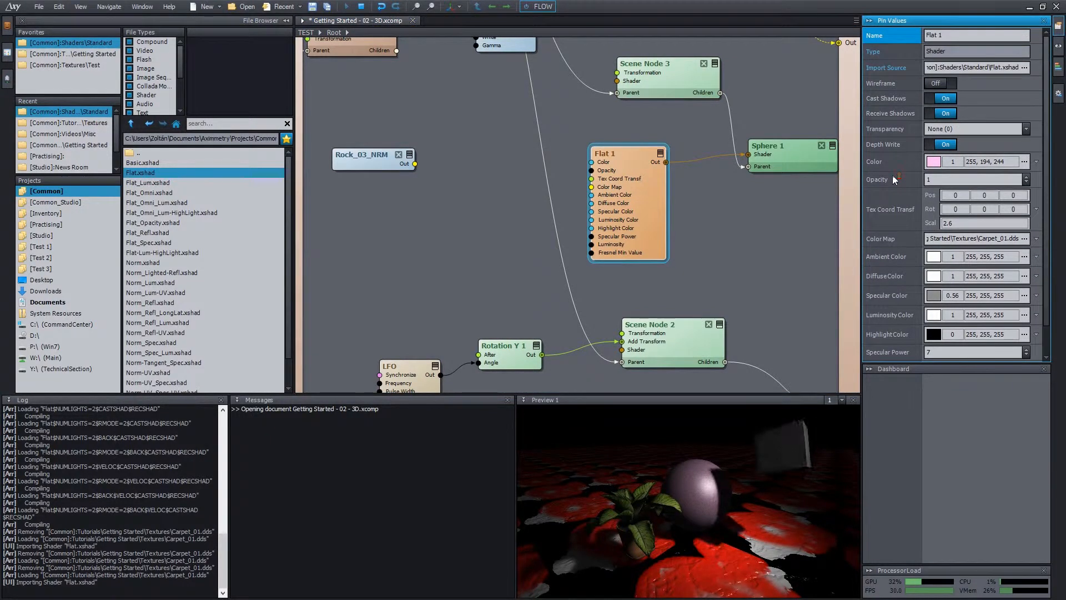
click(888, 239)
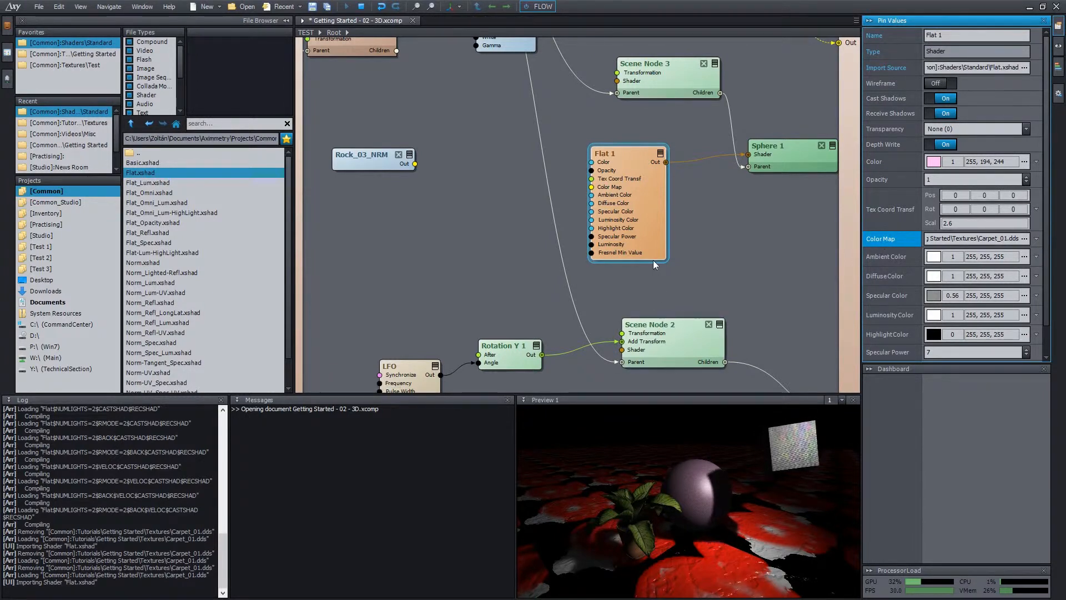
click(769, 232)
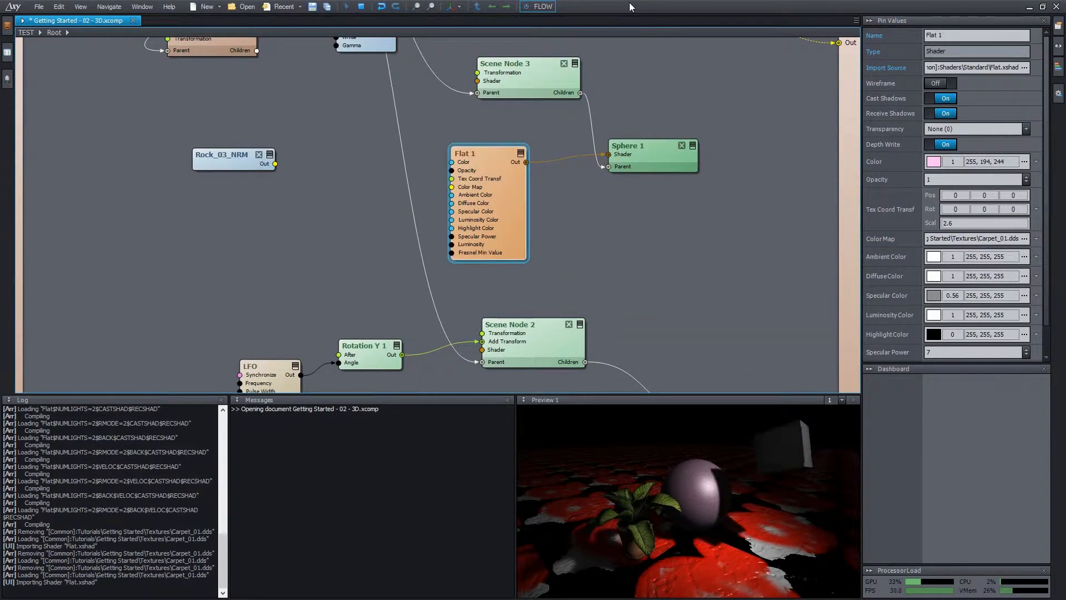
- Change the Flat 1 shader's import source to Norm_Lum.xshad and check its Import Source property
right_click(511, 199)
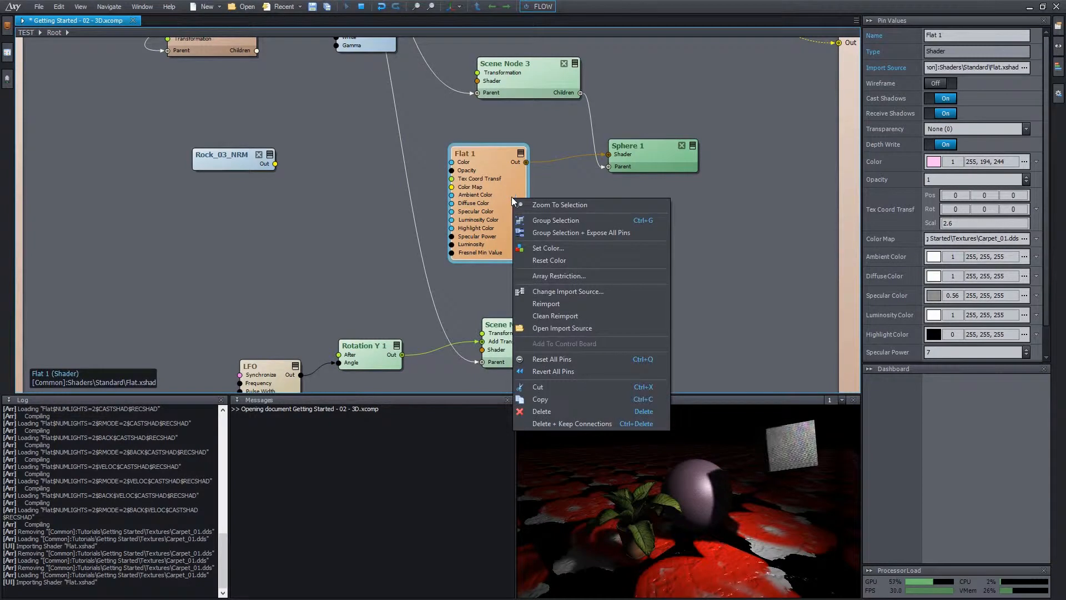
click(579, 292)
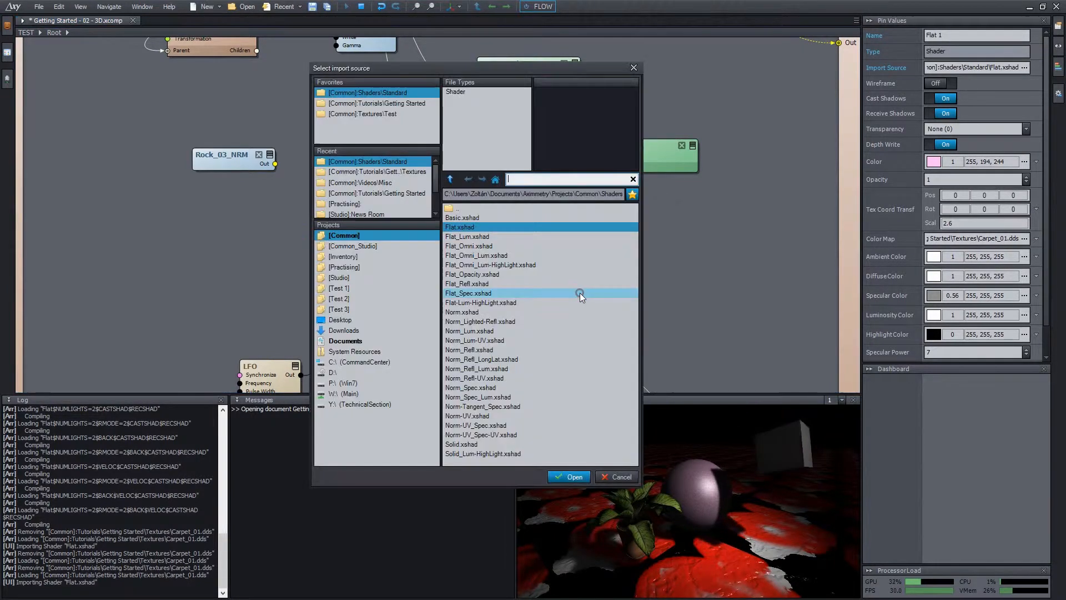
double_click(547, 331)
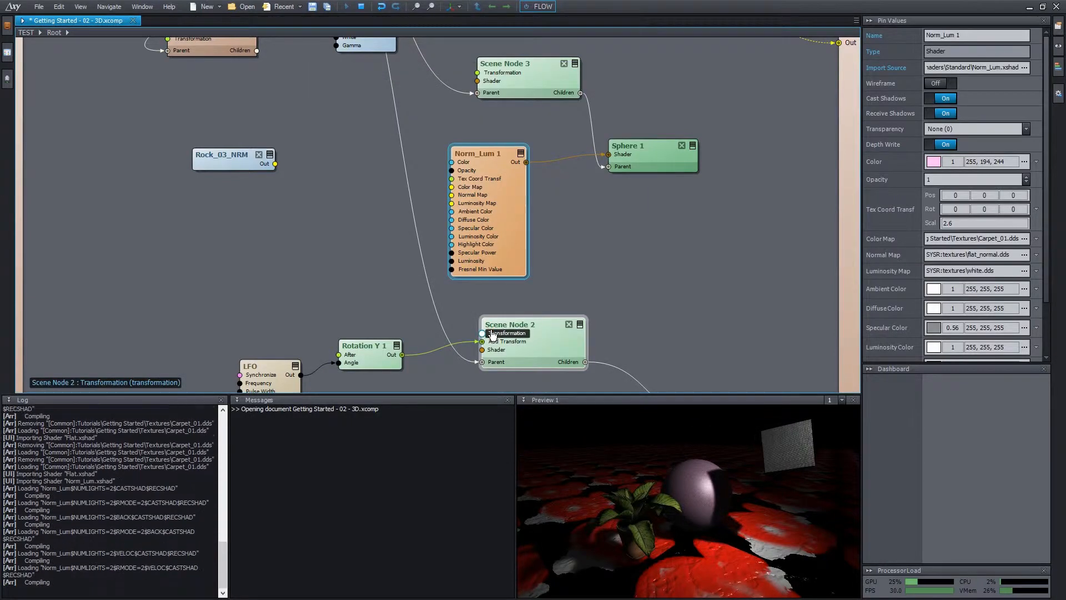
click(874, 68)
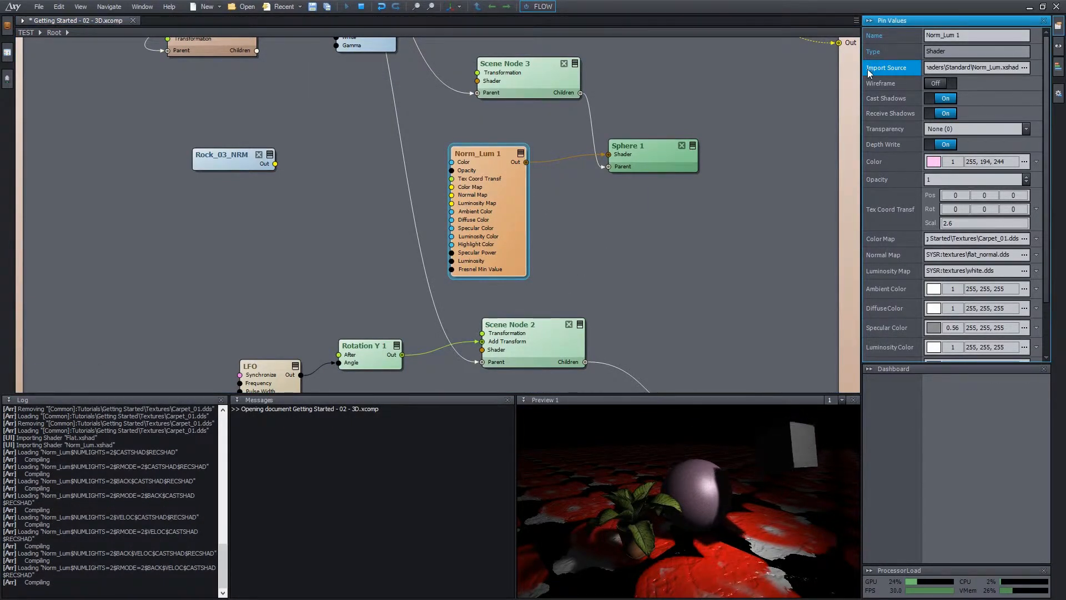
click(1025, 69)
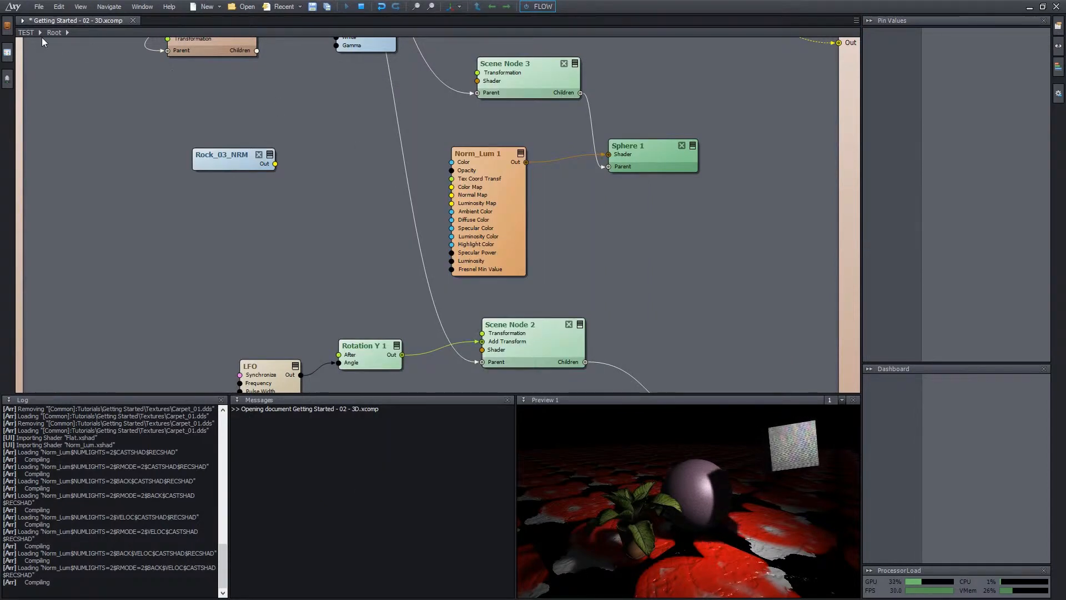
- Import Cartoon_Advanced.xcomp from the Common project's Compounds\Effects folder below Rock_03_NRM and view its source file as a separate document
click(7, 25)
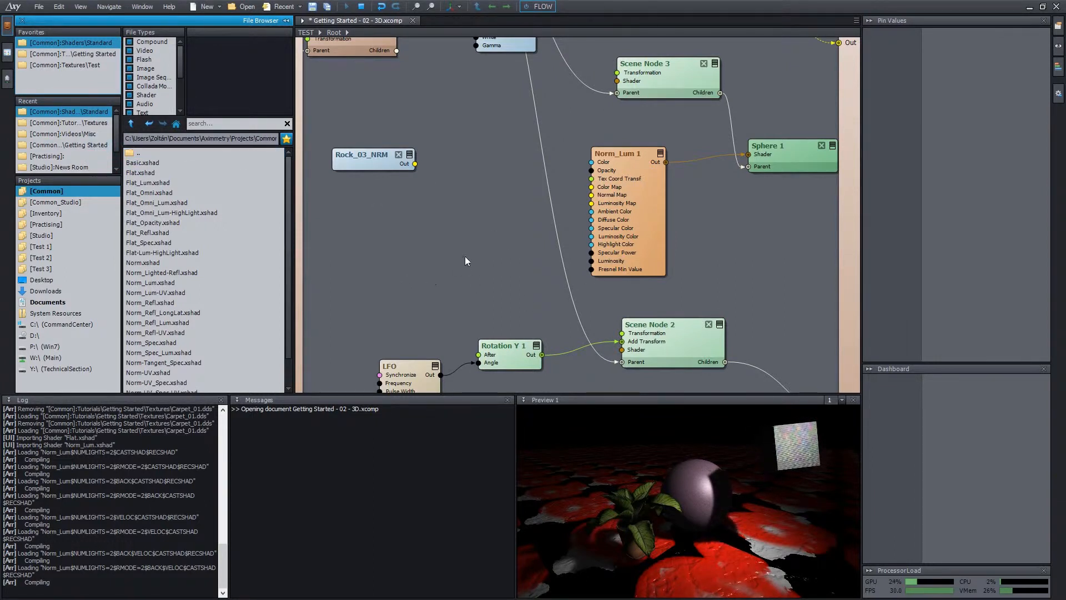
click(72, 193)
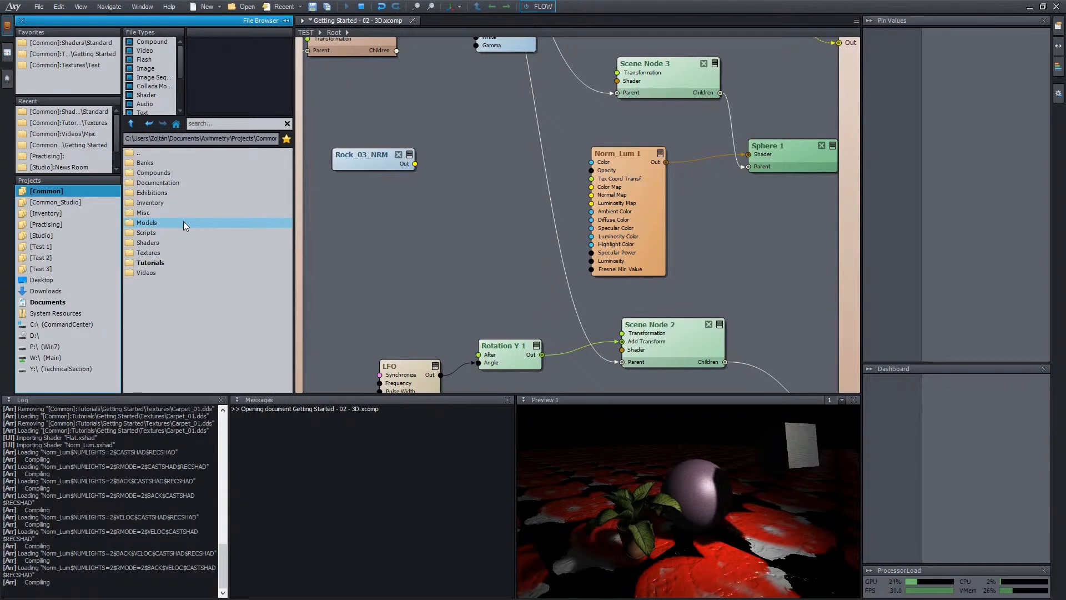
double_click(164, 173)
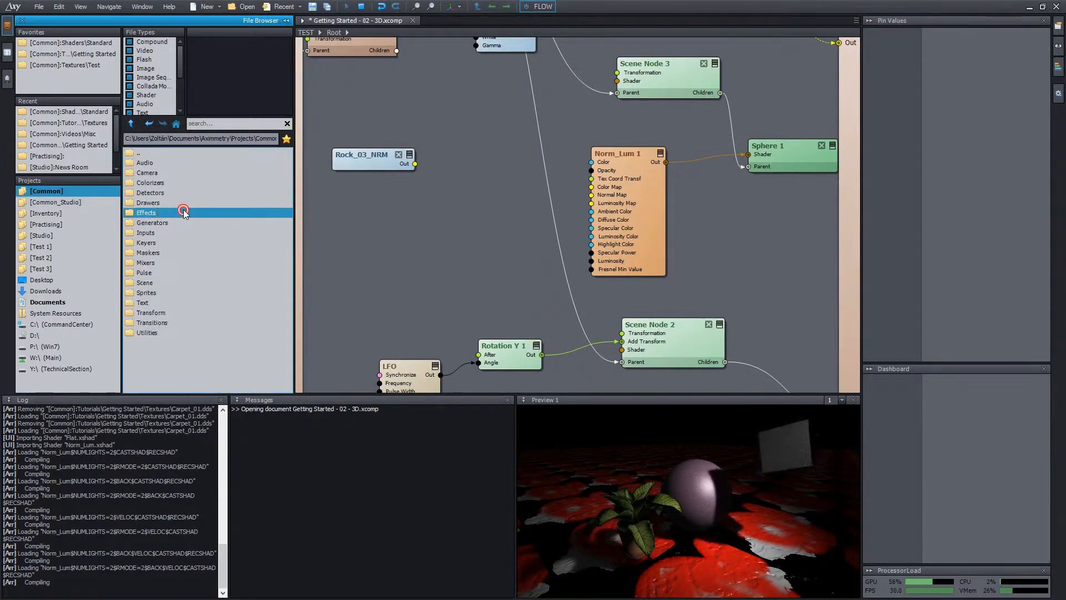
double_click(183, 211)
drag(143, 283, 281, 260)
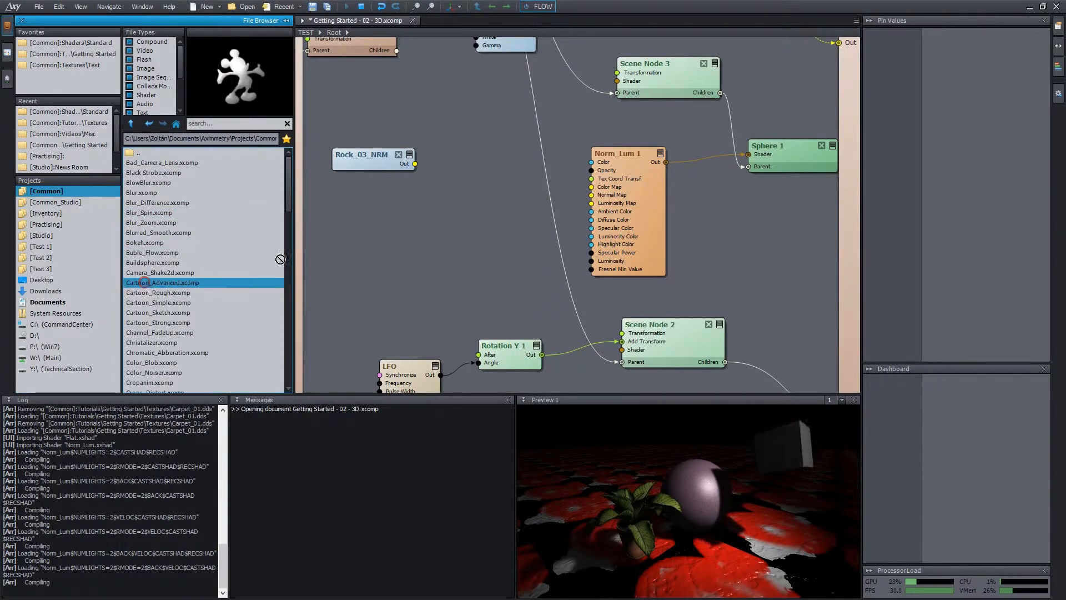
drag(439, 208, 438, 209)
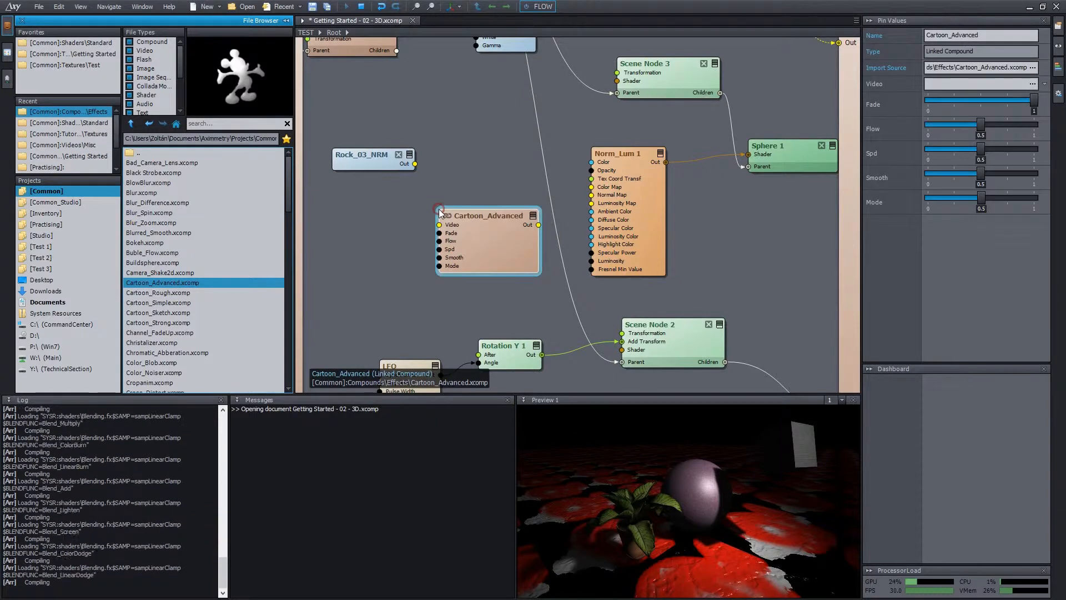
click(478, 218)
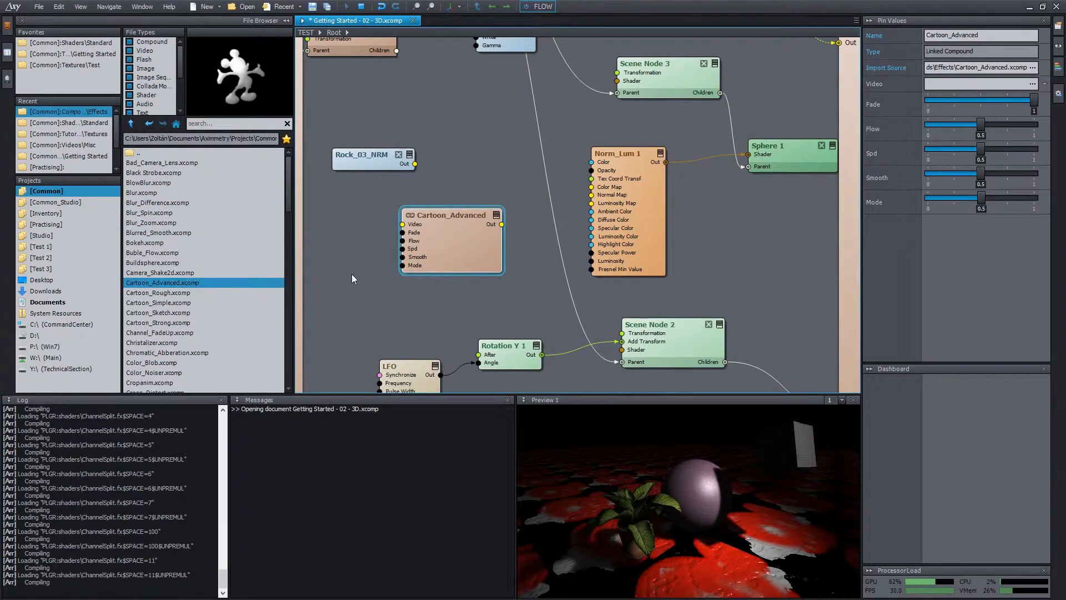
drag(155, 282, 624, 4)
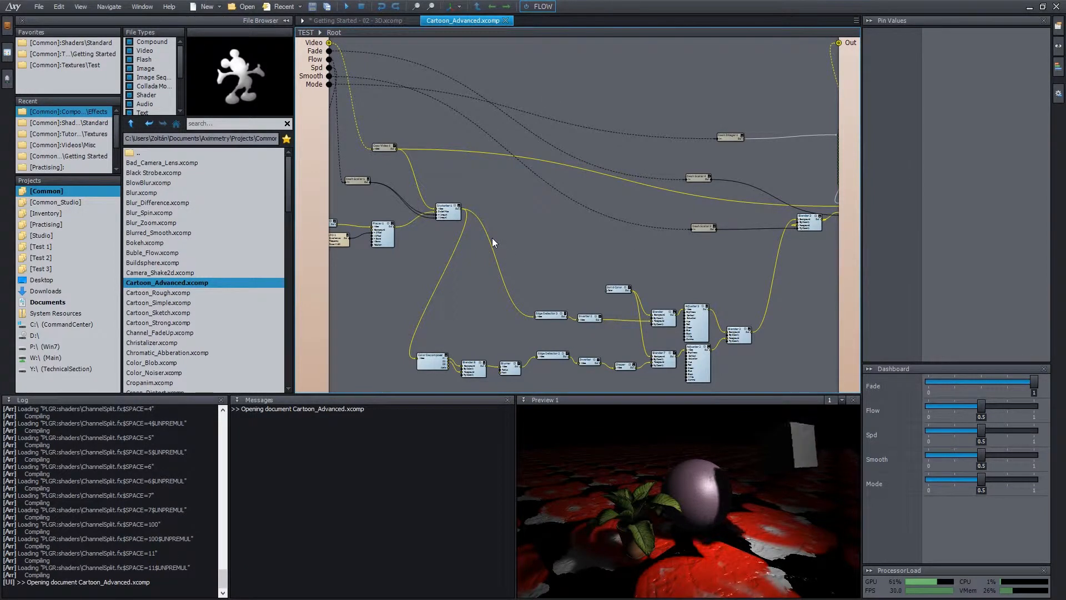
click(506, 21)
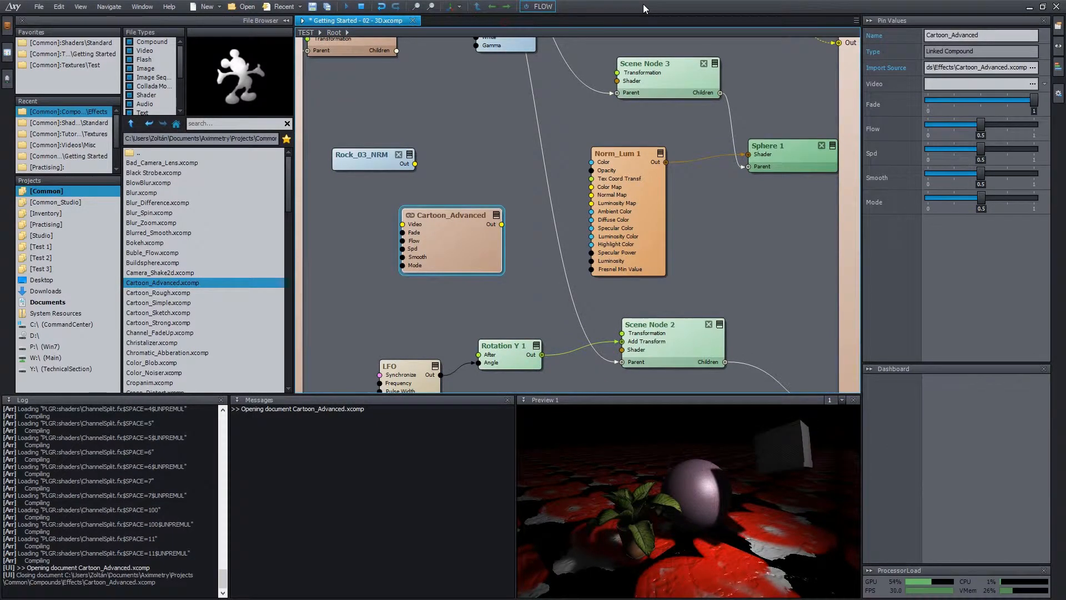
- Import Flat_Omni.xshad from the Shaders\Standard folder above Cartoon_Advanced and inspect its Pixel and Vertex compounds in a separate document
click(96, 123)
drag(149, 193, 502, 92)
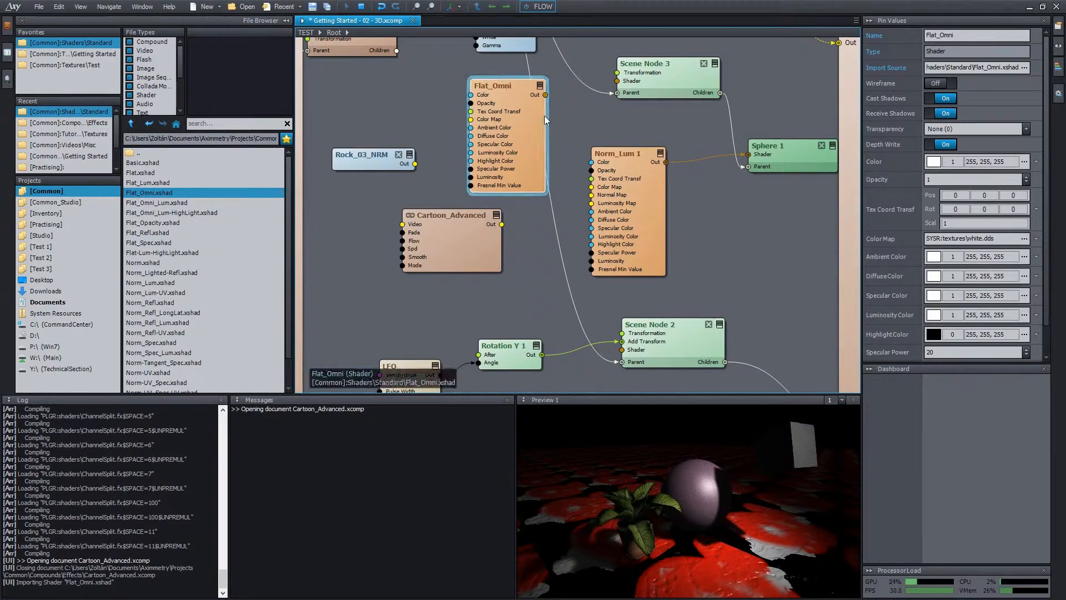
drag(148, 192, 652, 9)
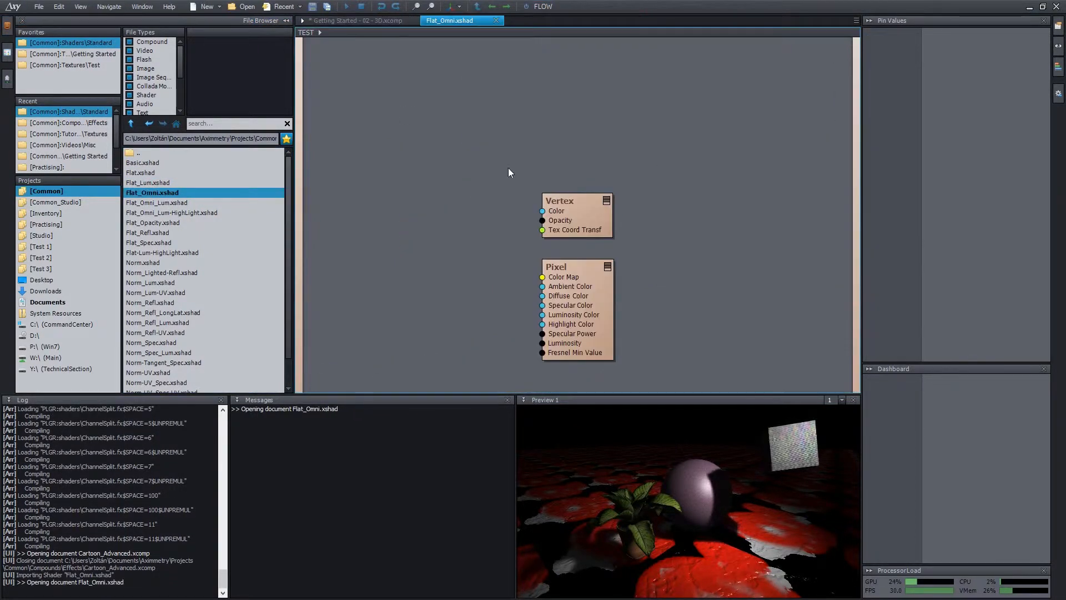
double_click(577, 267)
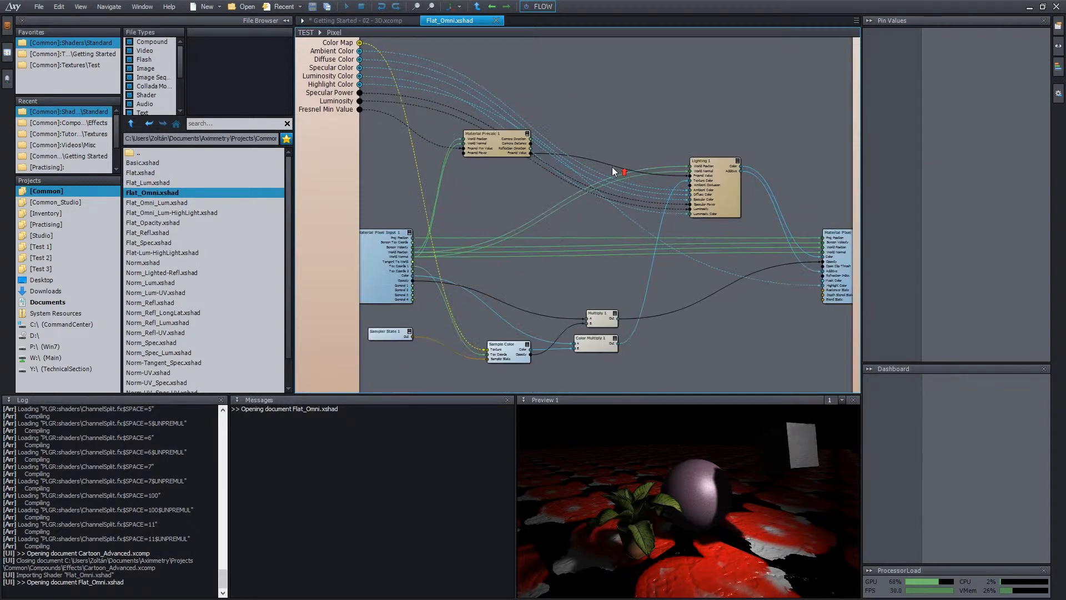
double_click(607, 123)
double_click(561, 140)
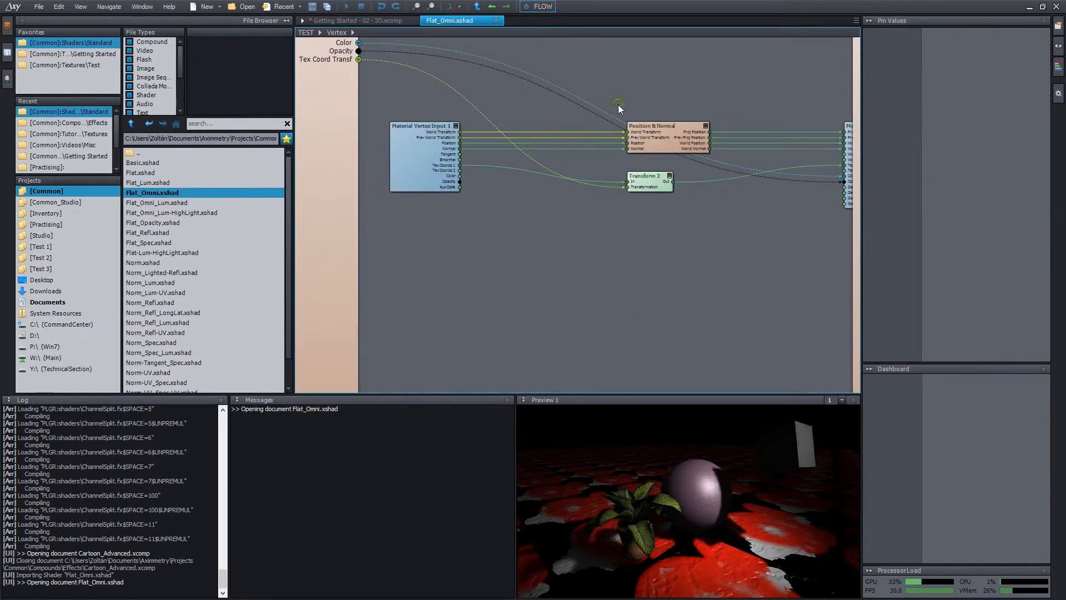
middle_drag(618, 105, 619, 127)
double_click(618, 126)
middle_click(467, 20)
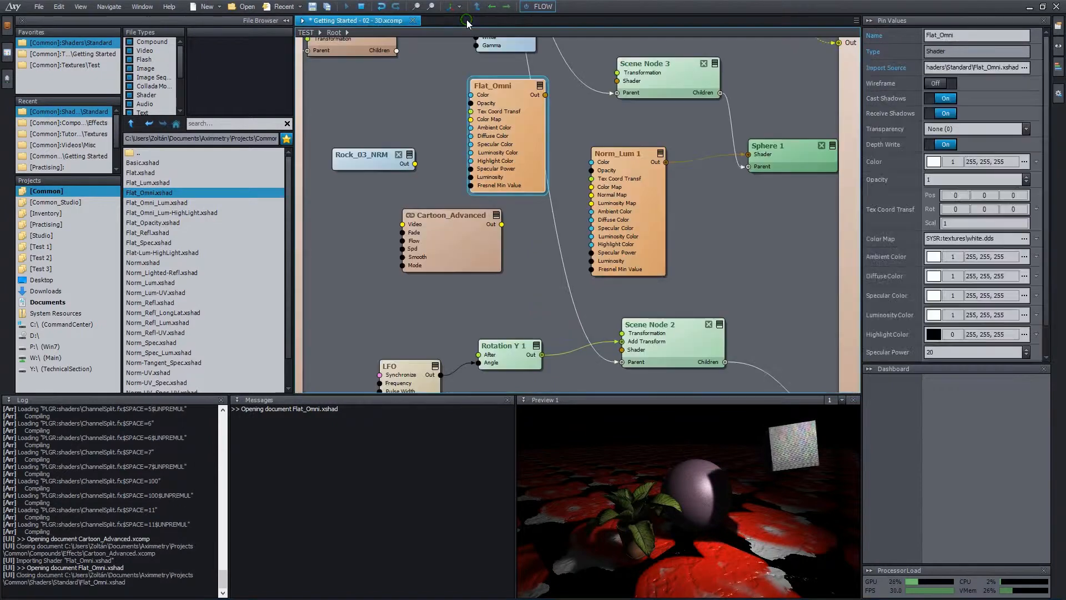
- Spread the two imported nodes apart, with Cartoon_Advanced below Rock_03_NRM and Flat_Omni between Rock_03_NRM and Norm_Lum 1
drag(528, 130, 535, 136)
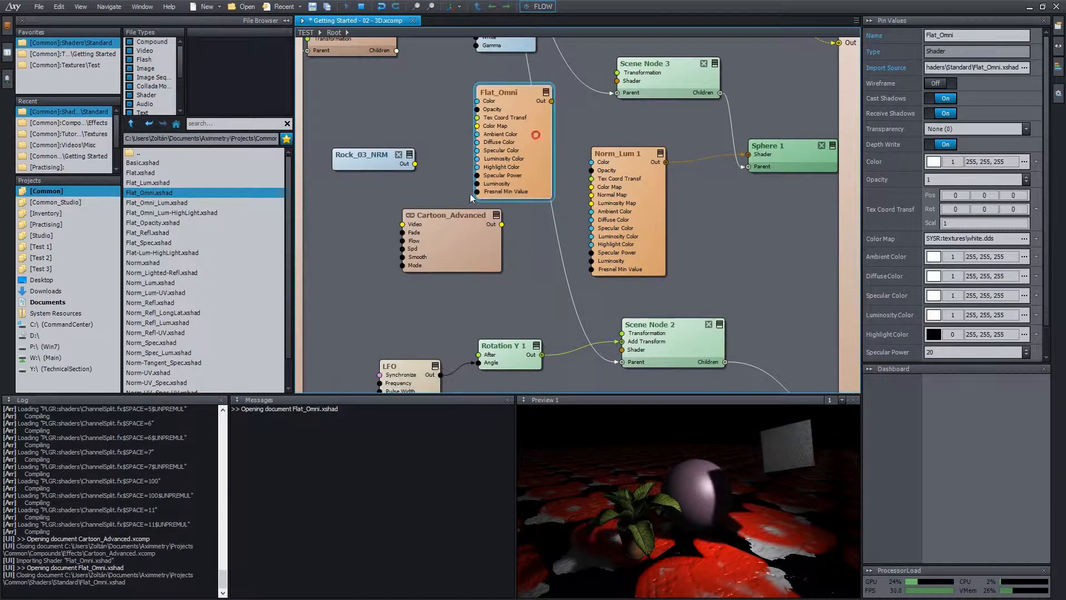
drag(457, 221, 403, 237)
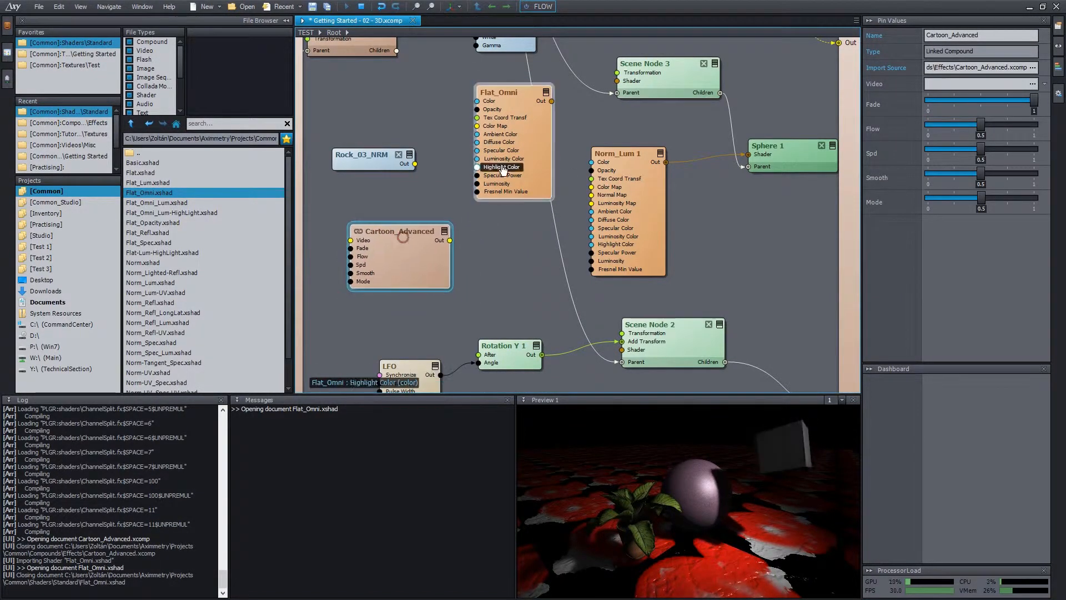
drag(522, 141, 532, 150)
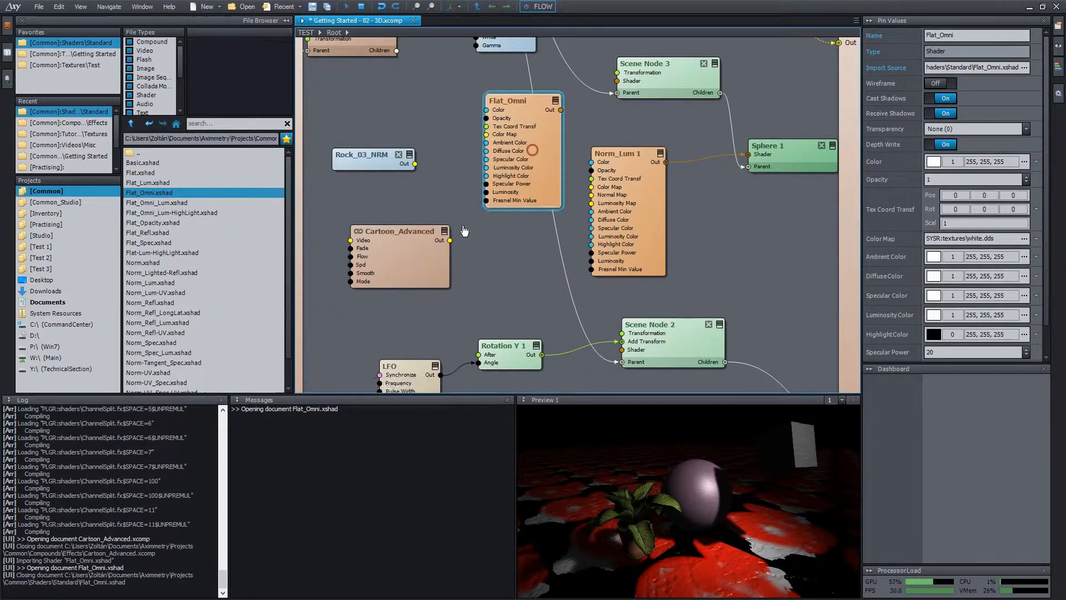
mouse_move(409, 265)
mouse_down()
mouse_move(407, 221)
mouse_move(396, 252)
mouse_up()
drag(546, 152, 538, 160)
- Open the import source of the Flat_Omni node from the flow, then close that document
right_click(538, 160)
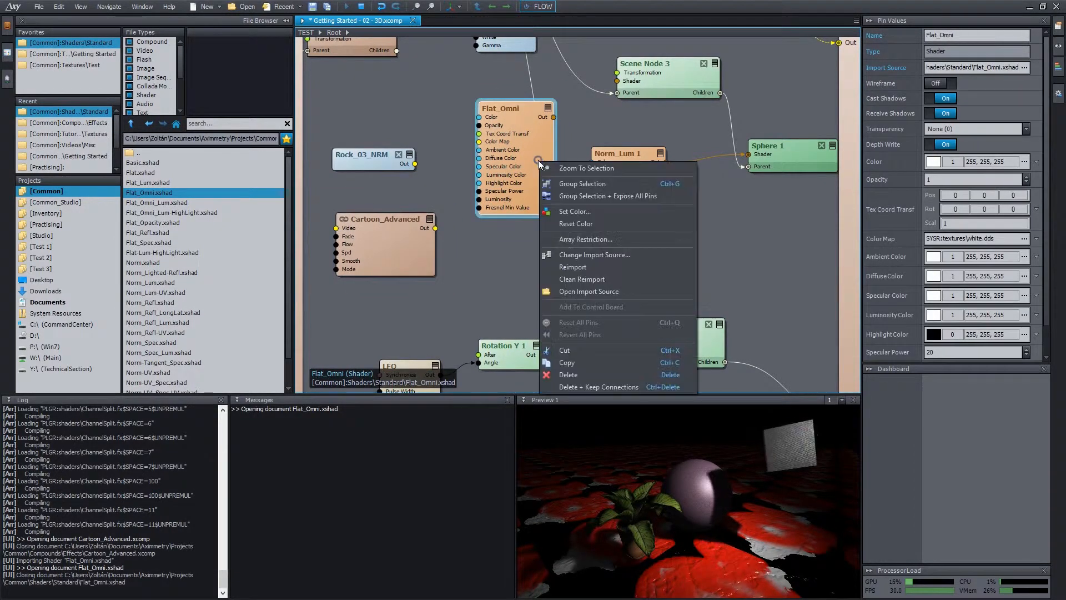
click(606, 292)
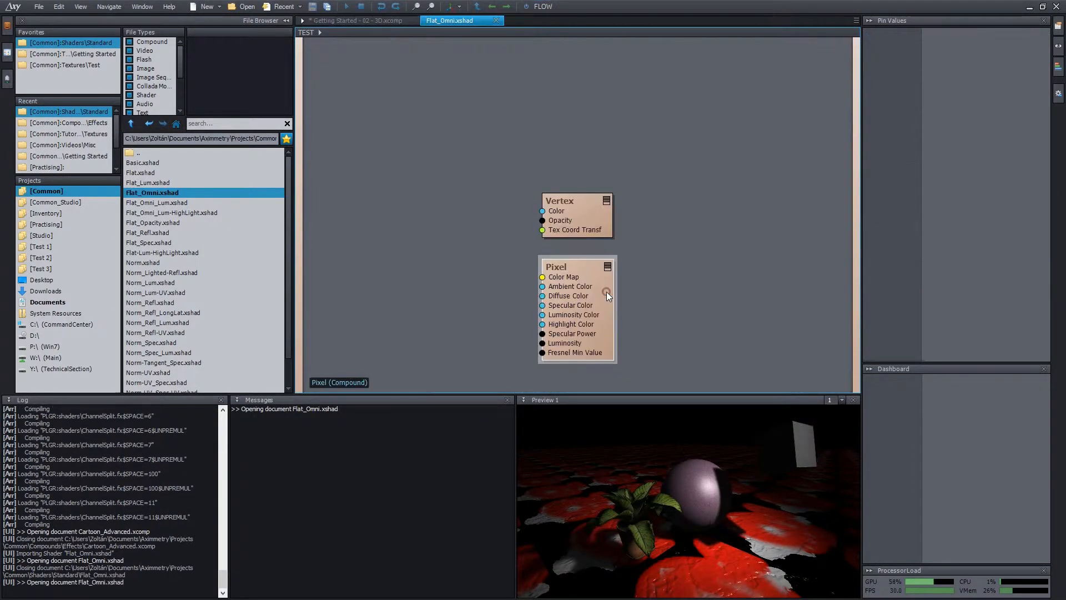
middle_click(453, 22)
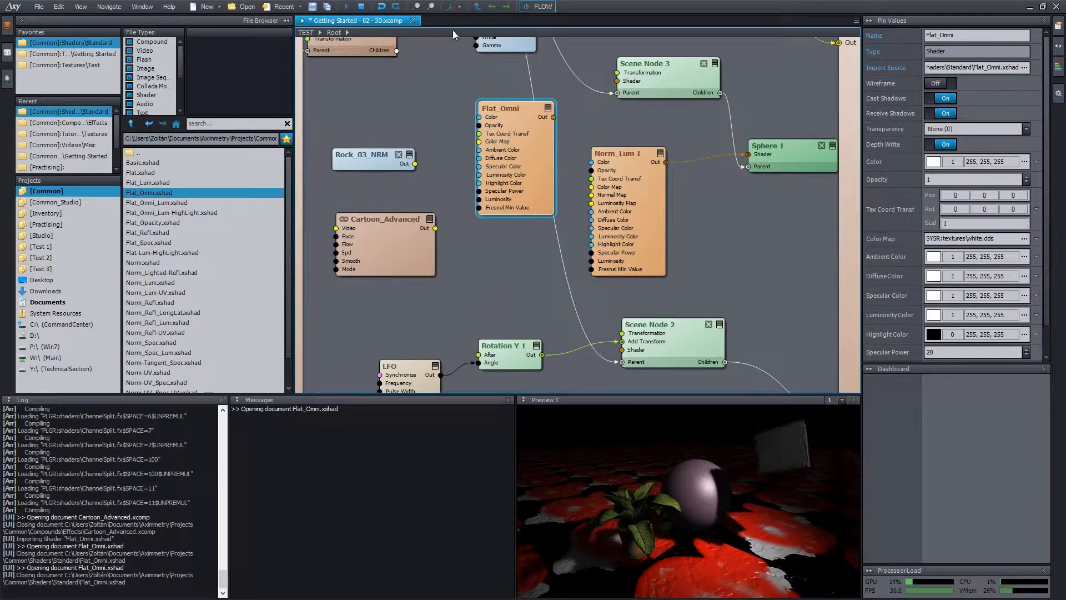
- Switch the linked compound Cartoon_Advanced to in-place editing
middle_drag(445, 273, 498, 267)
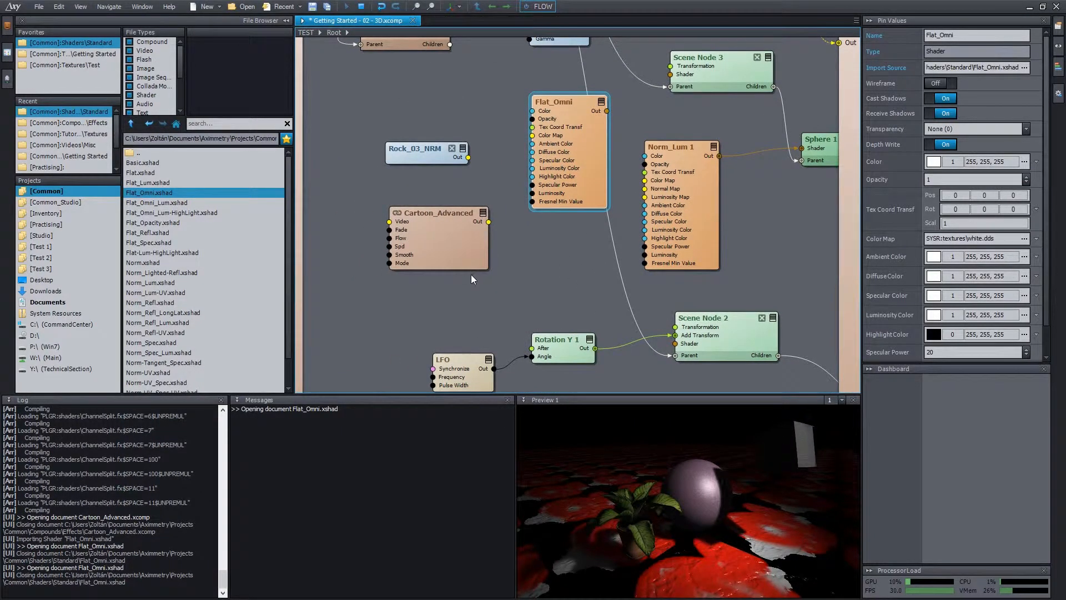
middle_drag(533, 222, 550, 237)
click(493, 250)
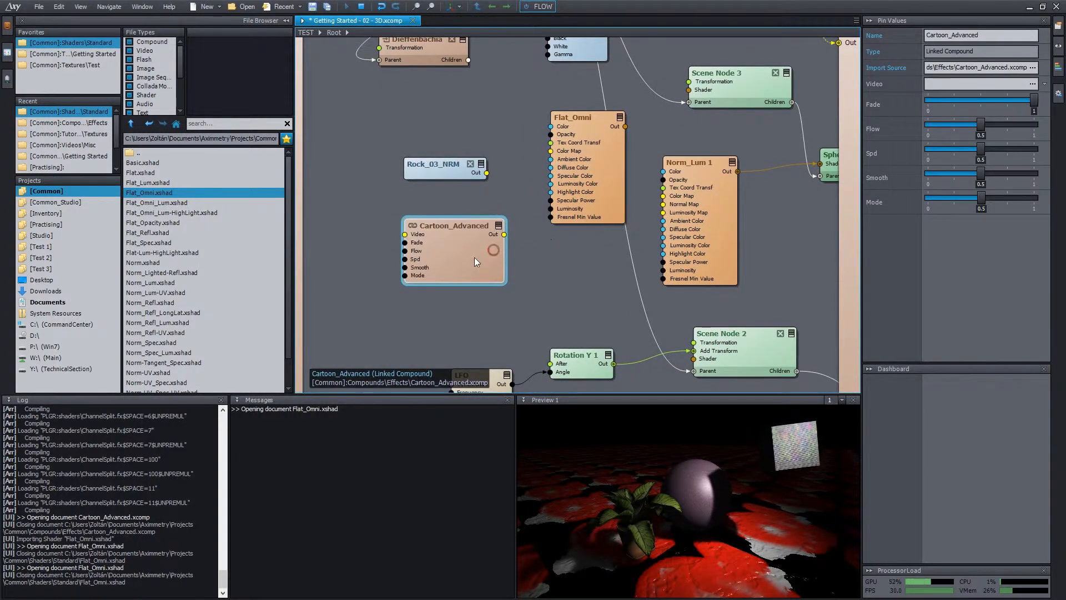
right_drag(449, 252, 459, 248)
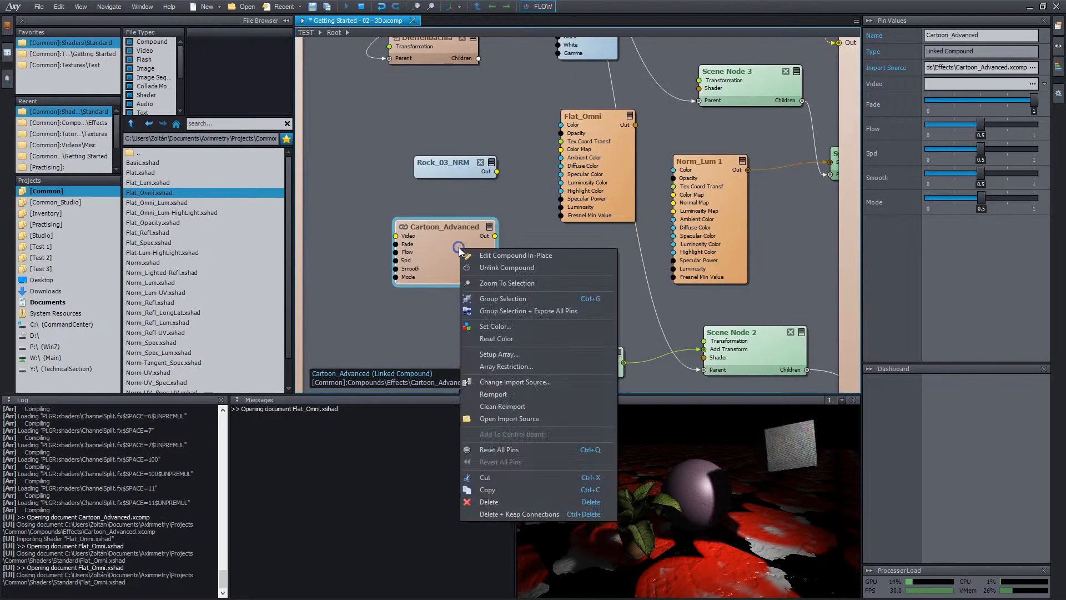
click(501, 257)
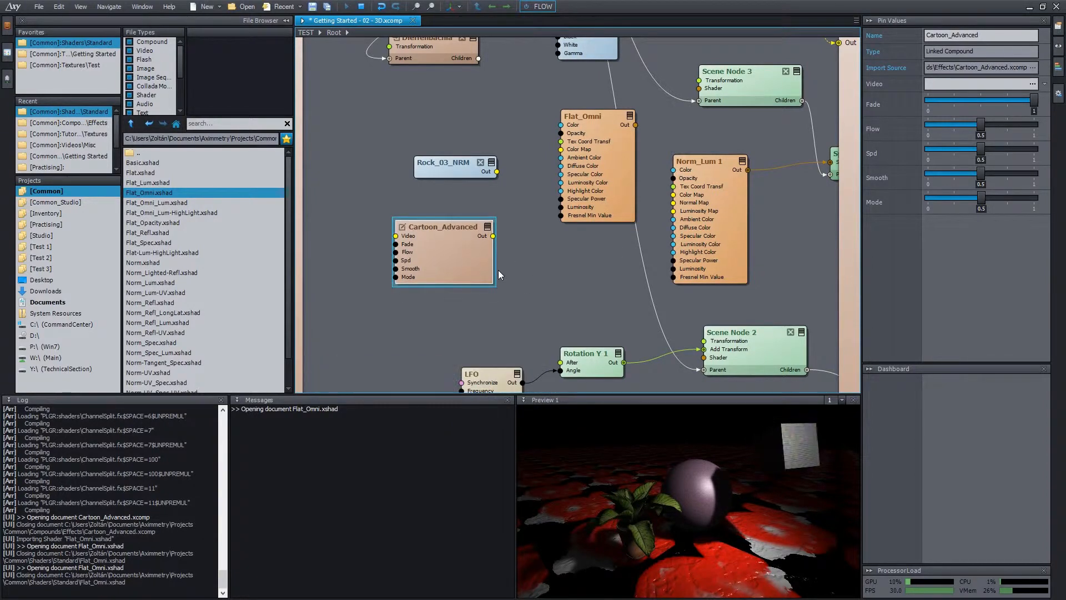
- Examine the node network inside the Cartoon_Advanced compound and return to the Root level
double_click(450, 251)
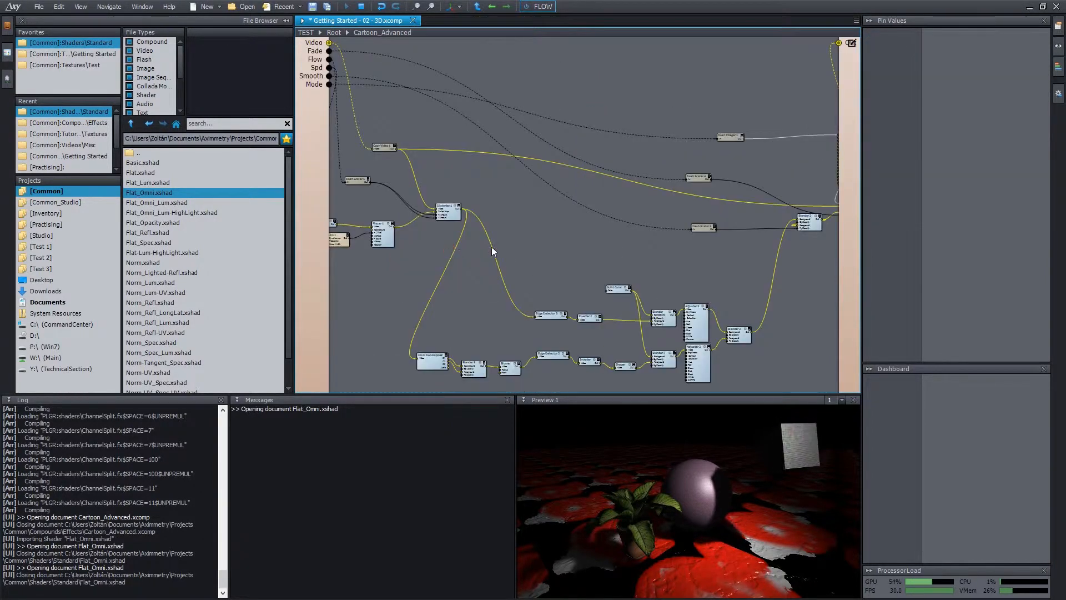
scroll(527, 248, up, 1)
right_drag(530, 248, 482, 187)
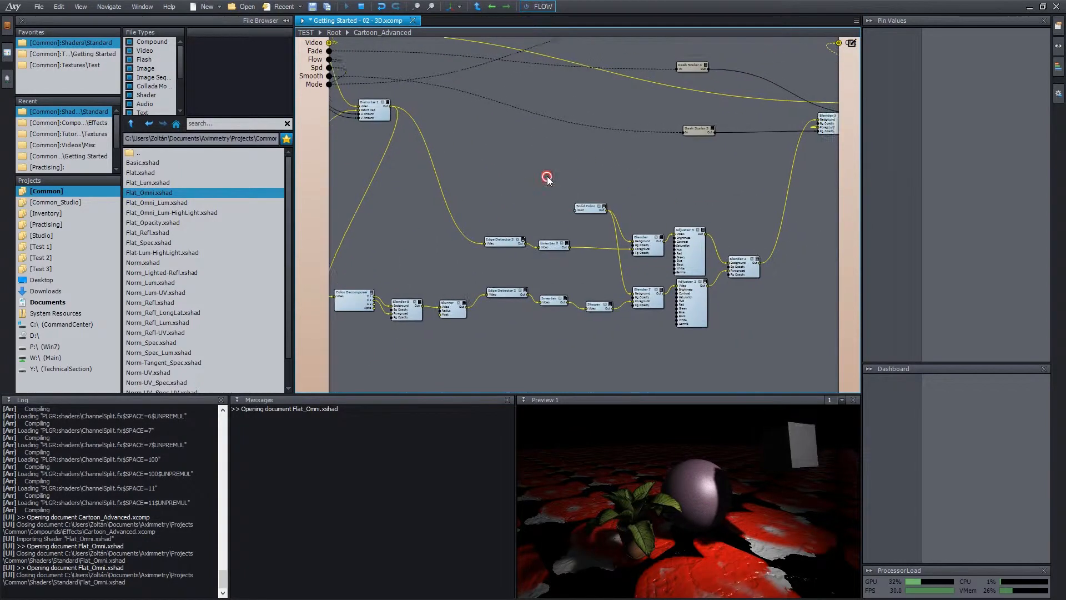
double_click(547, 175)
right_drag(593, 159, 413, 176)
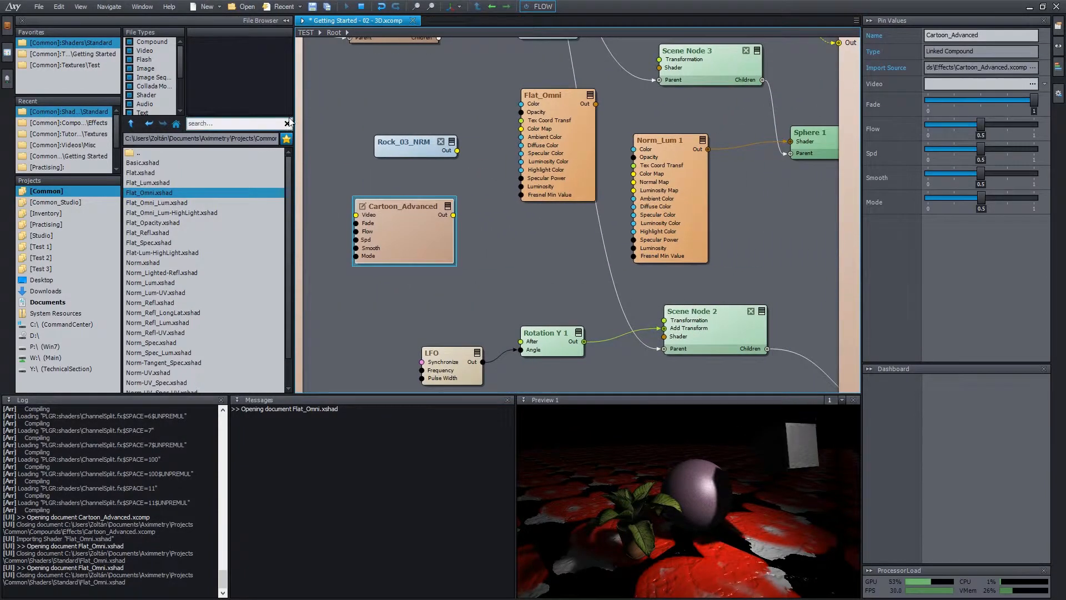
- Open the document's properties and enter the description "Tutorial 3D scene." in the Information section
click(252, 123)
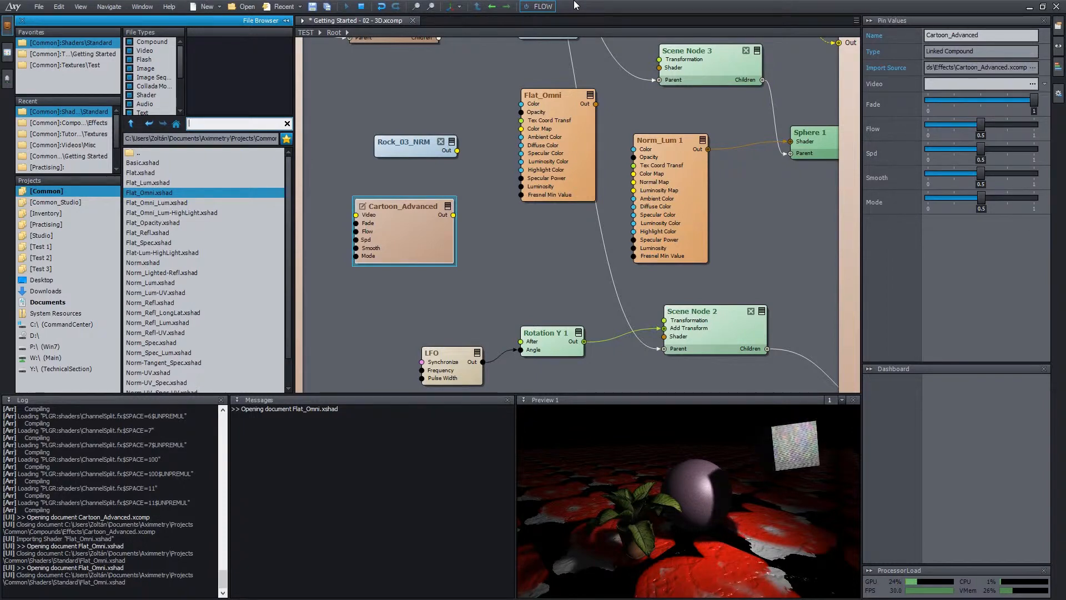
click(39, 7)
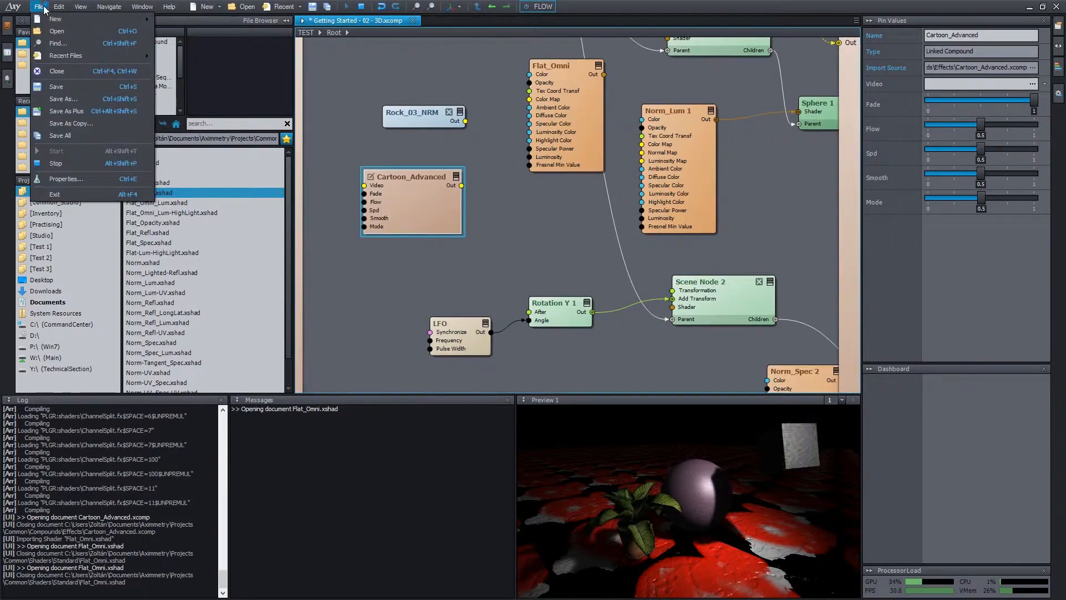
click(74, 180)
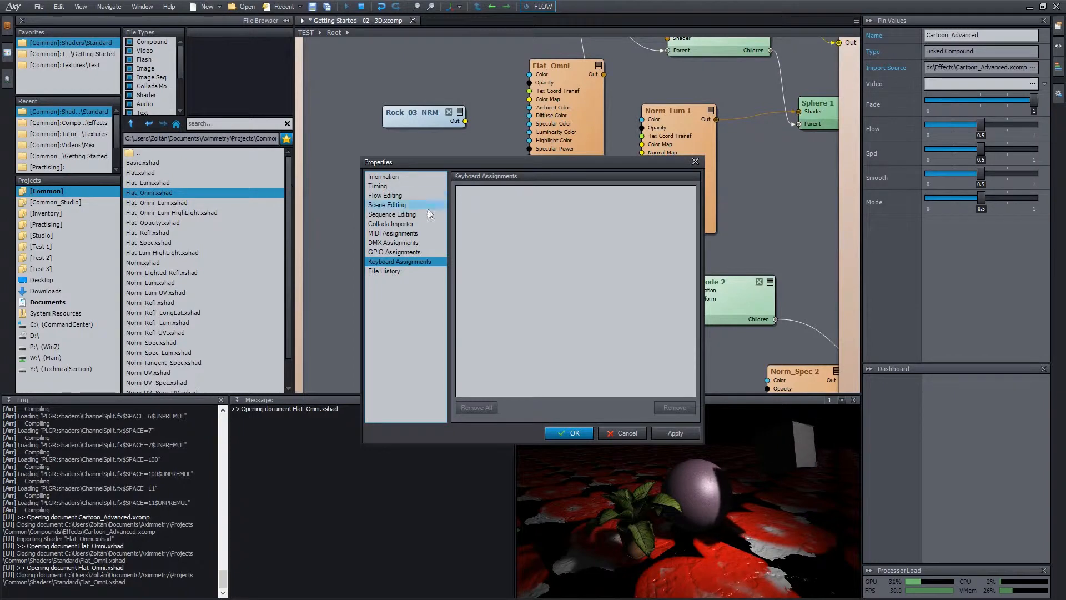
click(387, 177)
drag(425, 161, 412, 153)
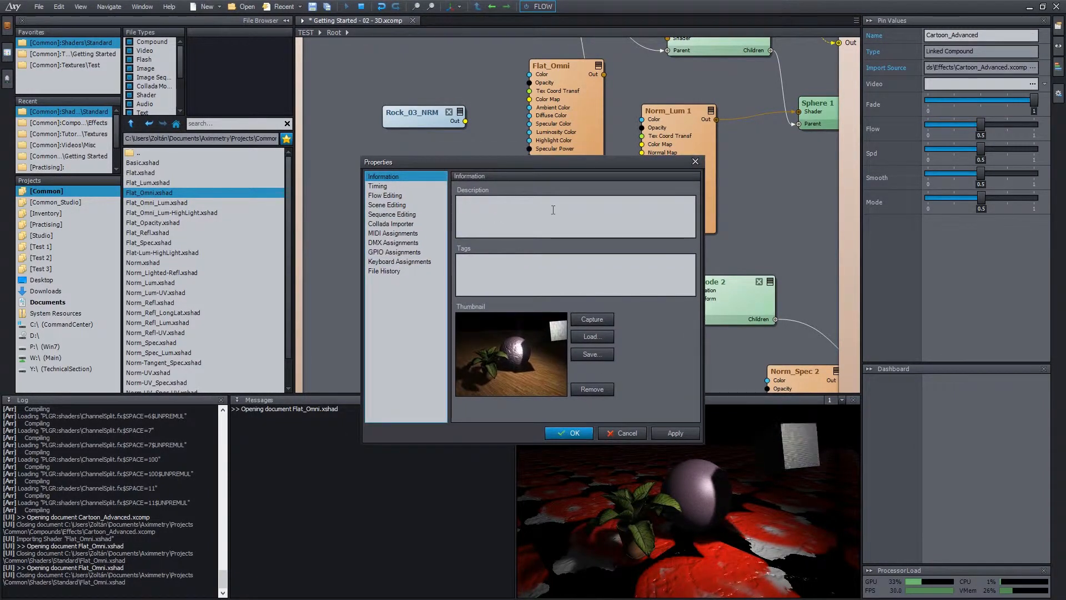
click(552, 210)
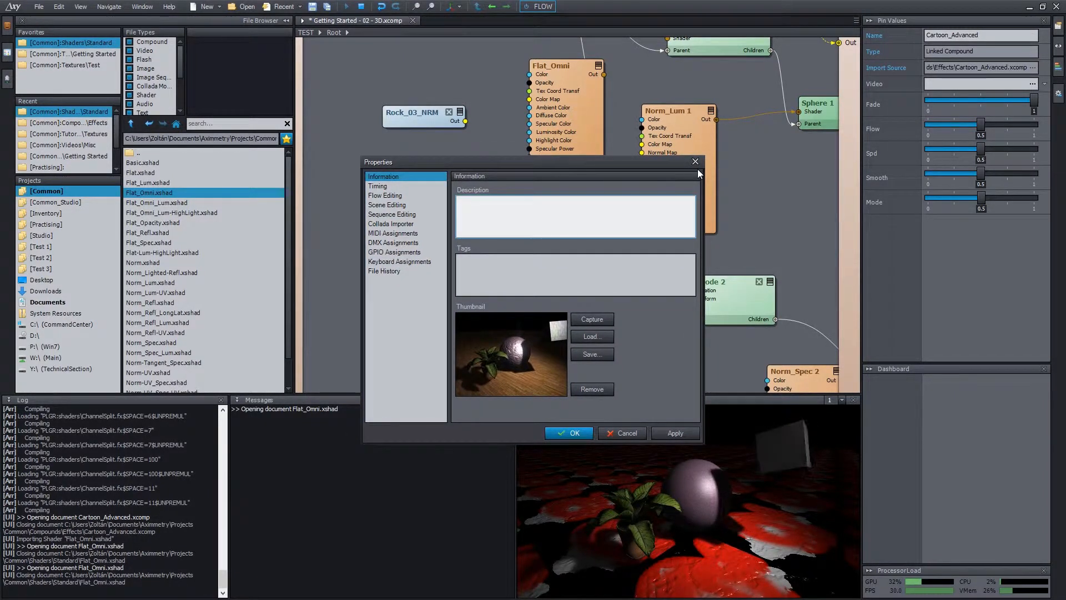
text(Tutorial)
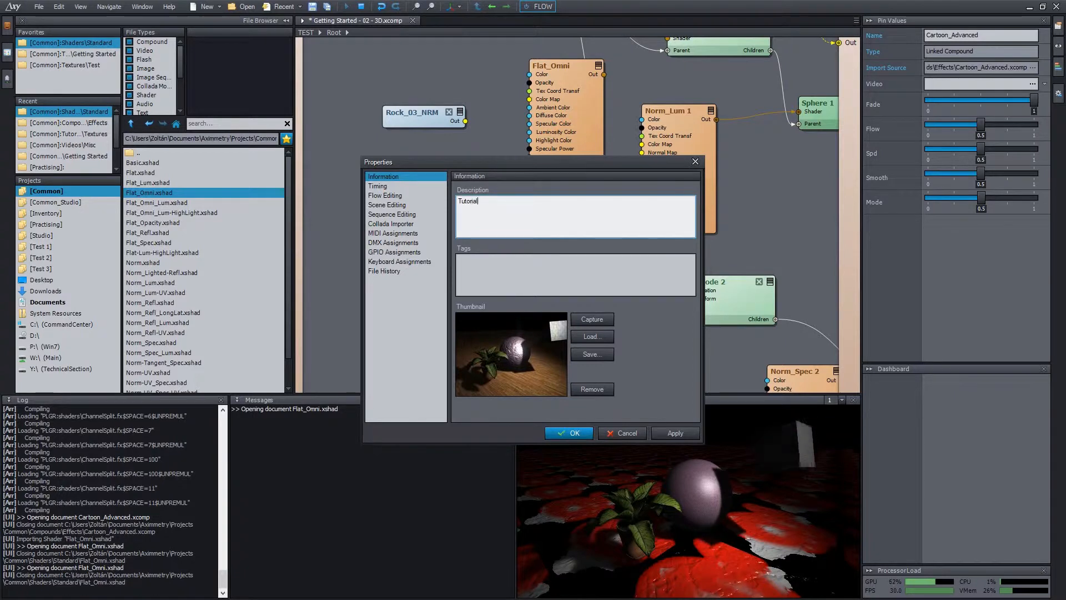
text( 3D scene.)
- Enter the tags "sphere, cube, flower" in the document's properties
key(Tab)
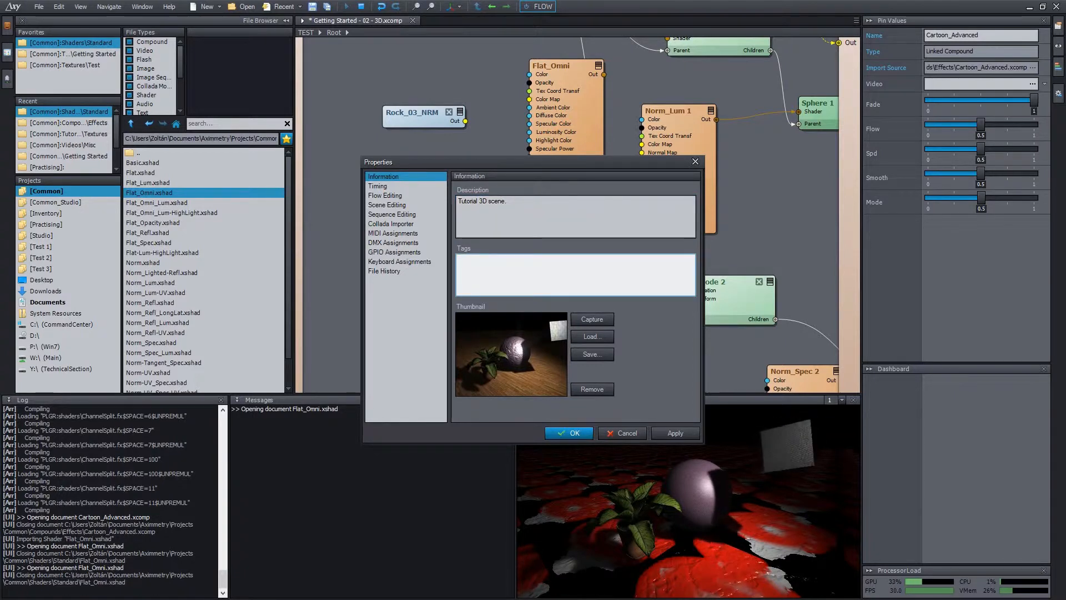
text(sphere)
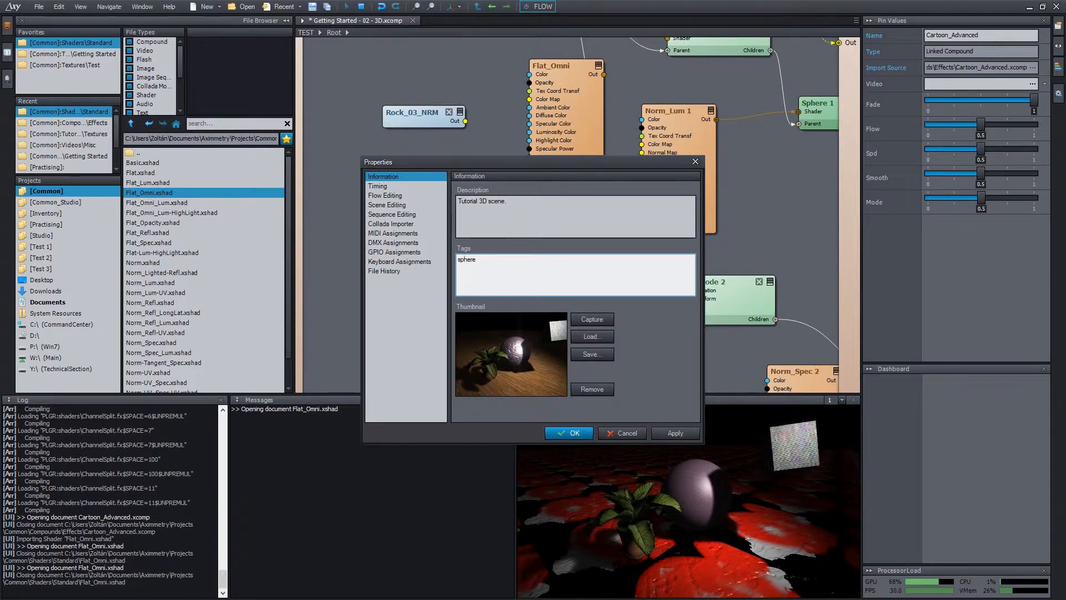
text(, cube, flower)
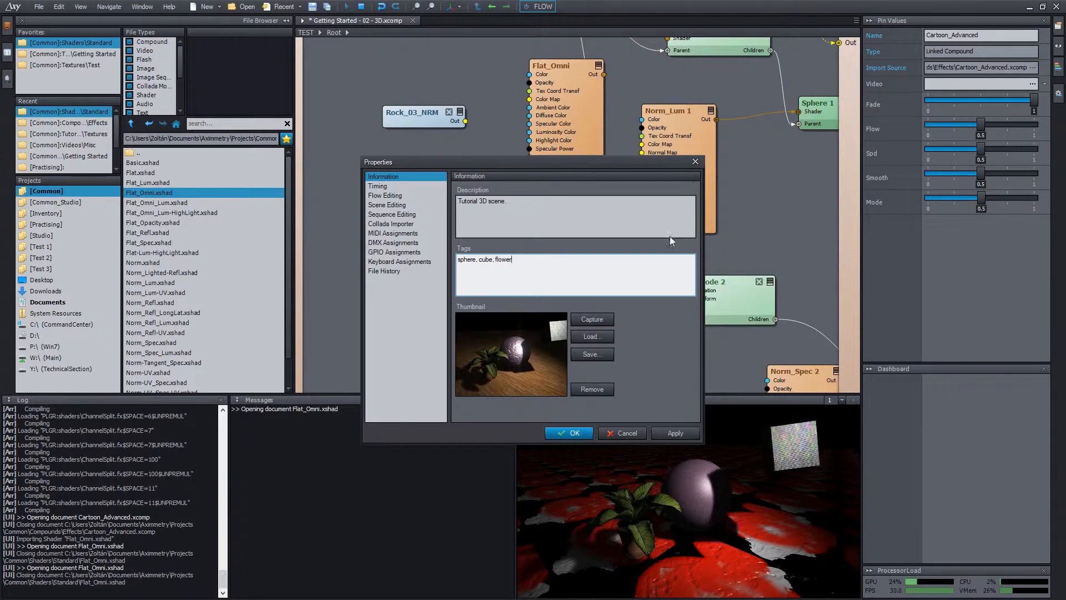
- Confirm the document's new description and tags and save the Getting Started - 02 - 3D compound
click(569, 433)
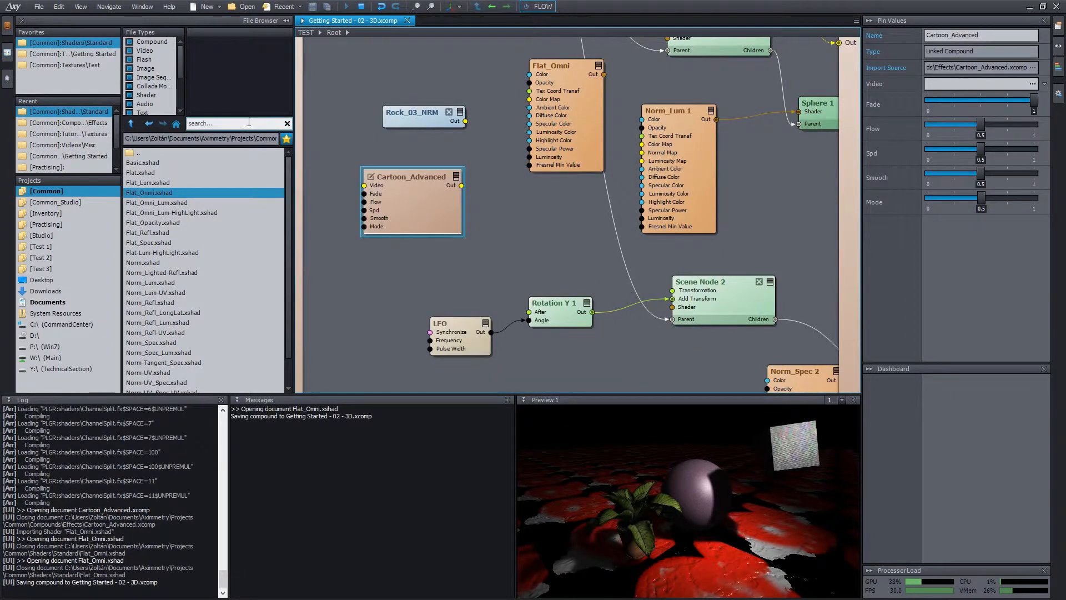
key(ctrl+s)
- Search the file browser for the document by its description and tags, using "tutori", "spher" and "flowe"
text(tutori)
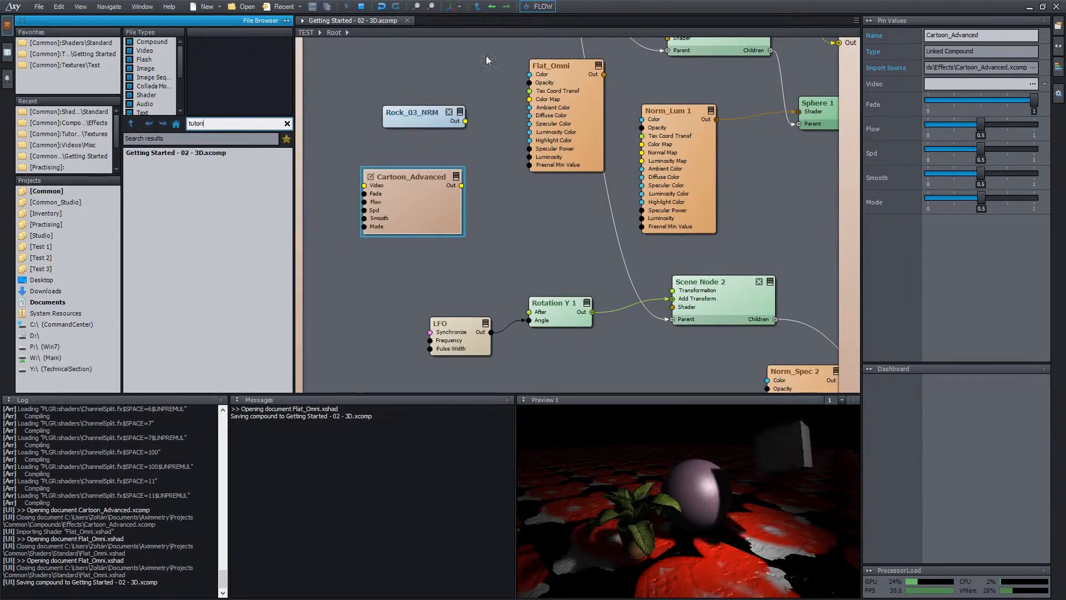
click(224, 155)
double_click(237, 123)
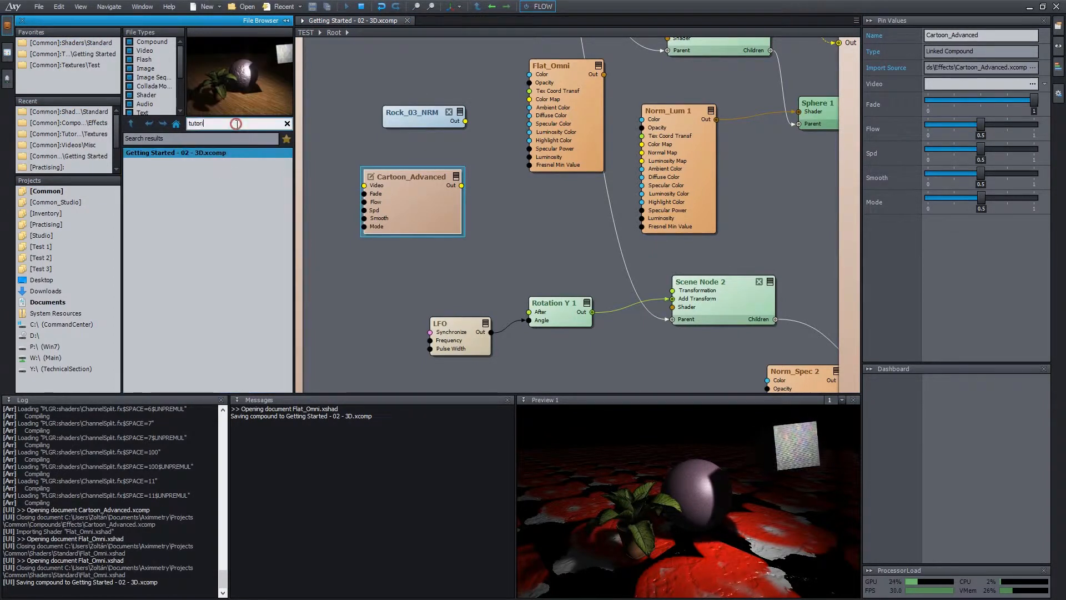
text(spher)
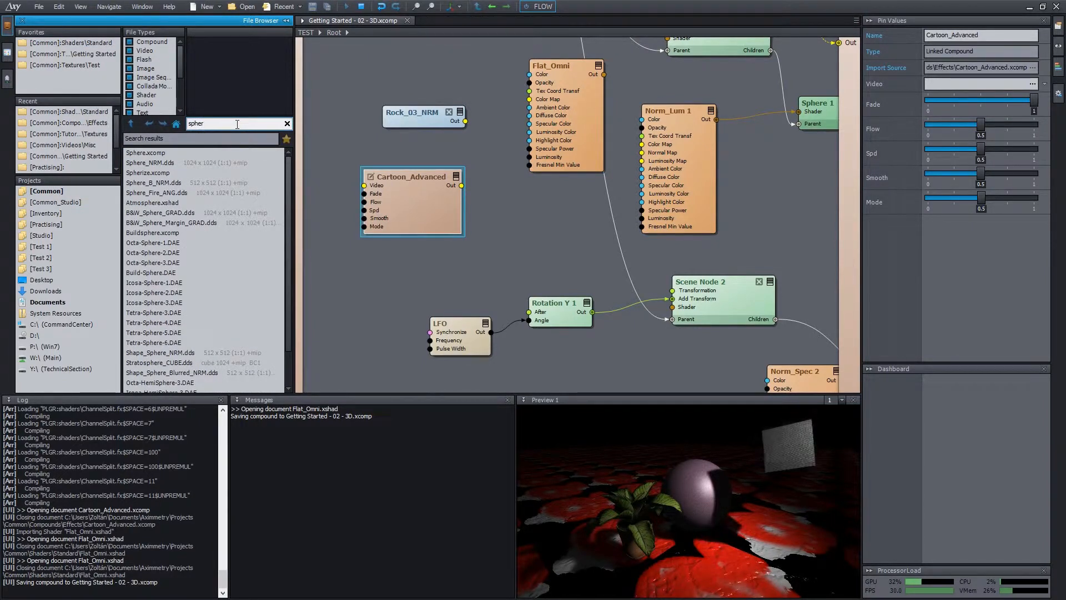
double_click(237, 123)
text(flow)
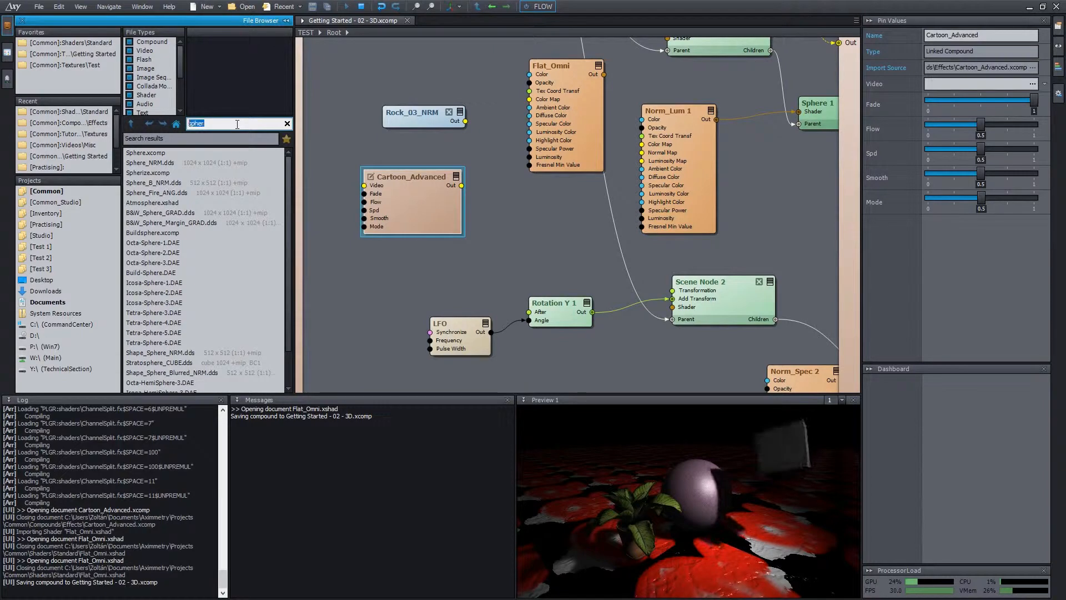
text(e)
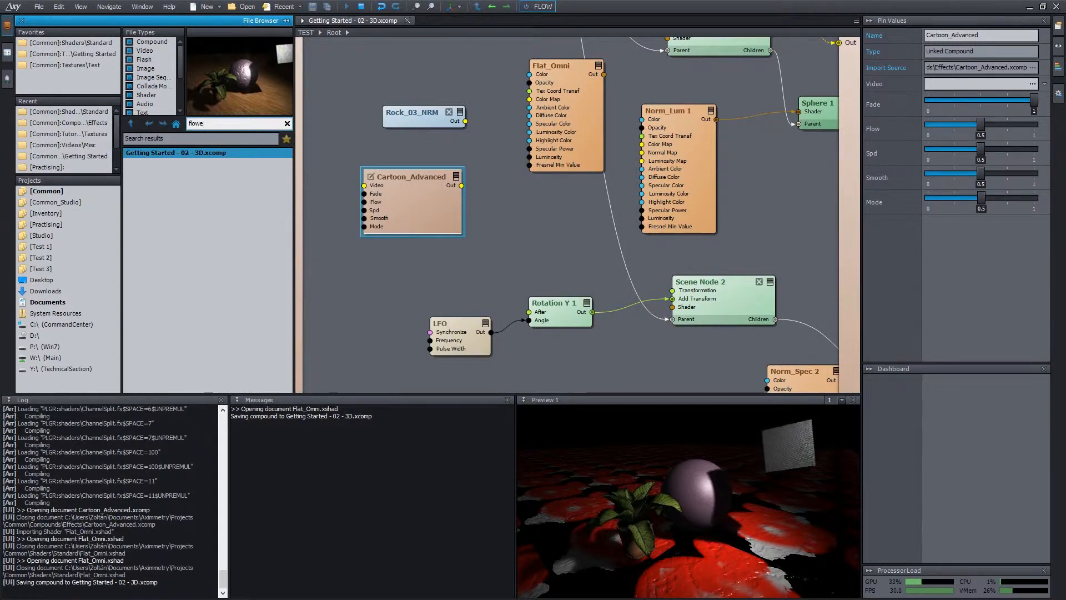
- Add the tag "tutorial" to the properties of Parquet_01.dds in the tutorial's Textures folder and save it
click(98, 133)
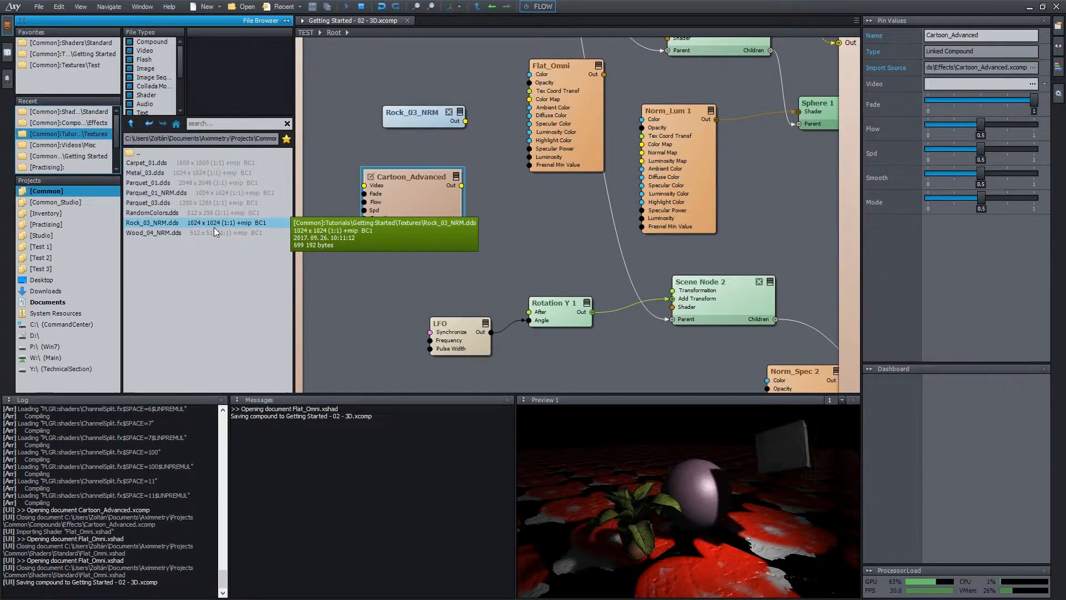
right_click(166, 183)
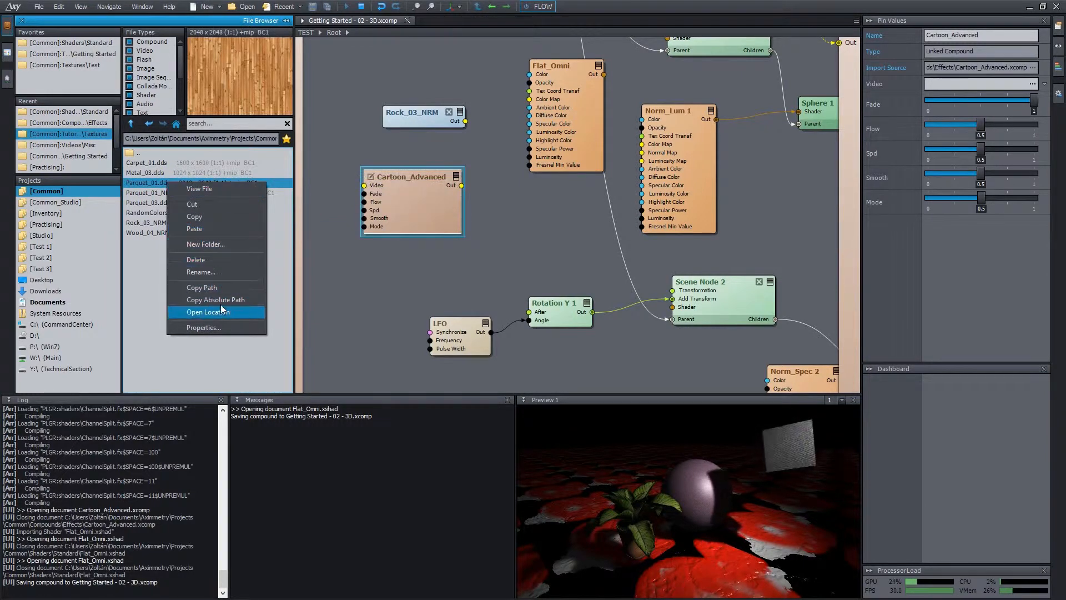
click(222, 327)
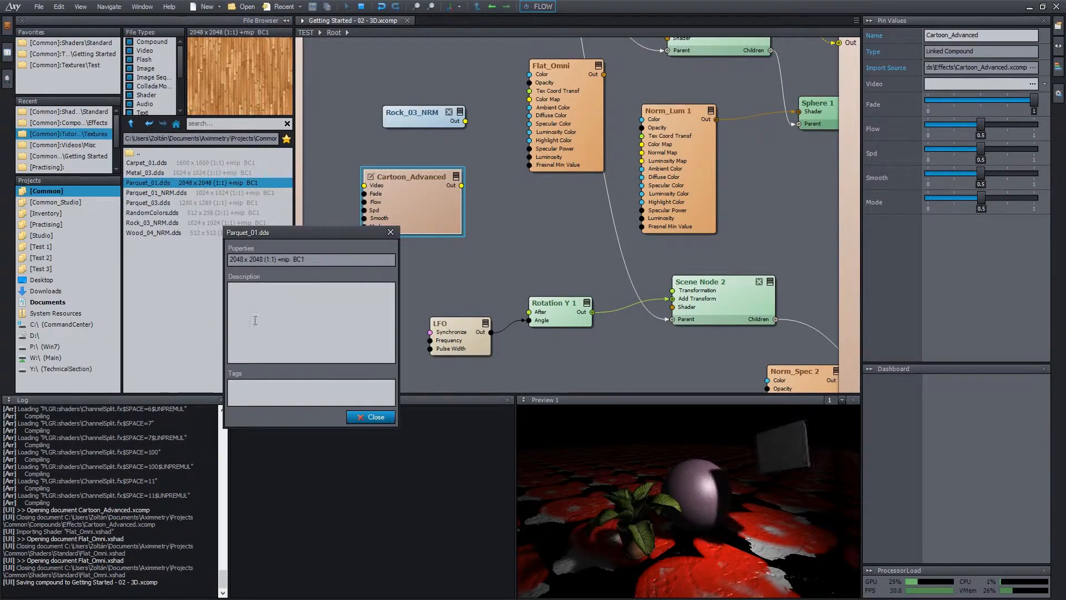
click(306, 305)
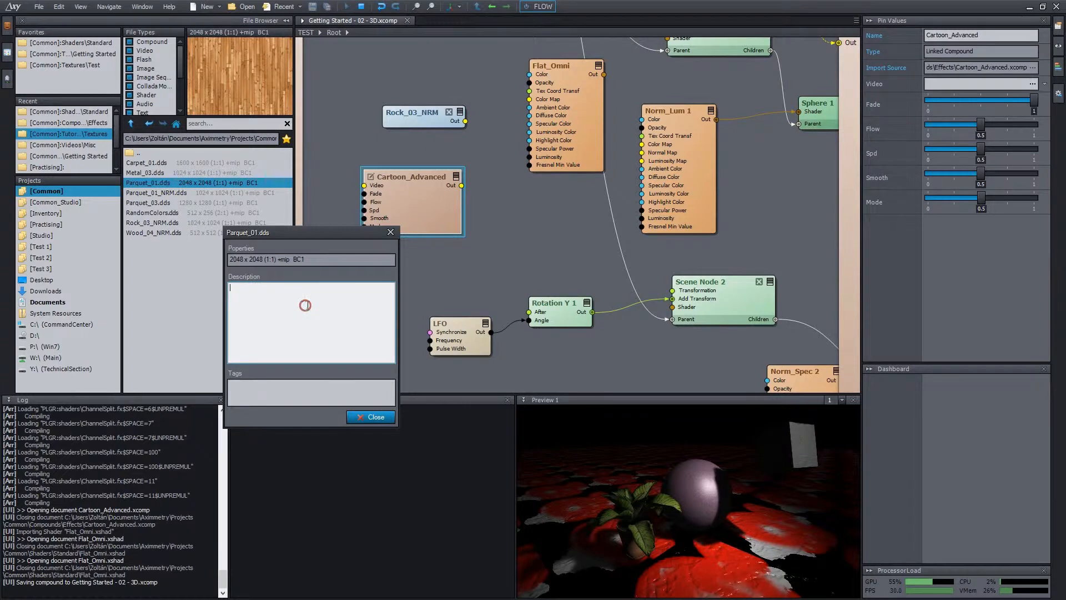
click(319, 386)
text(tutorial)
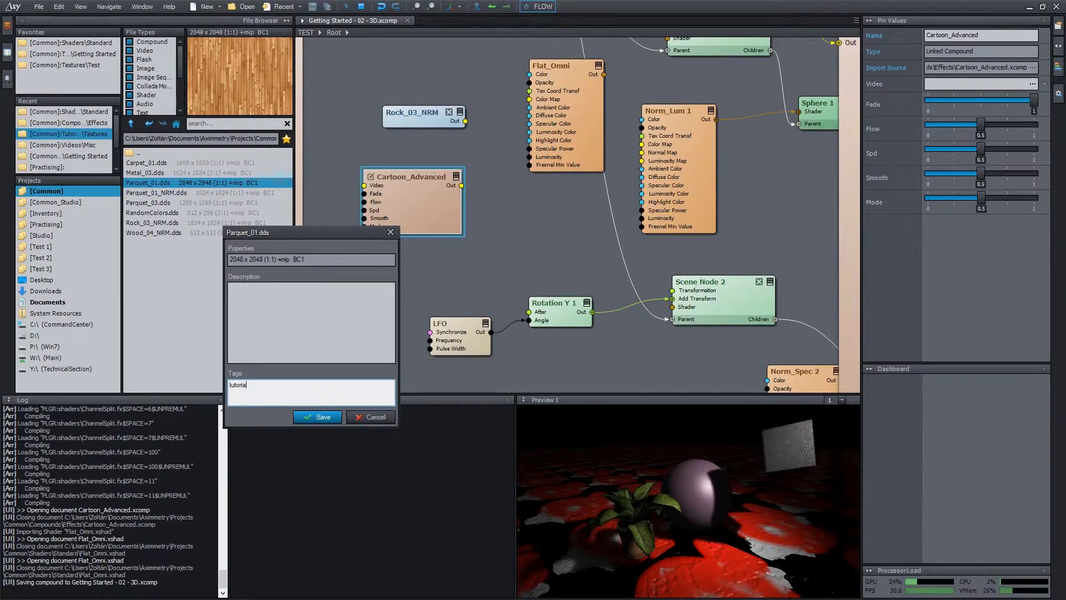
click(318, 417)
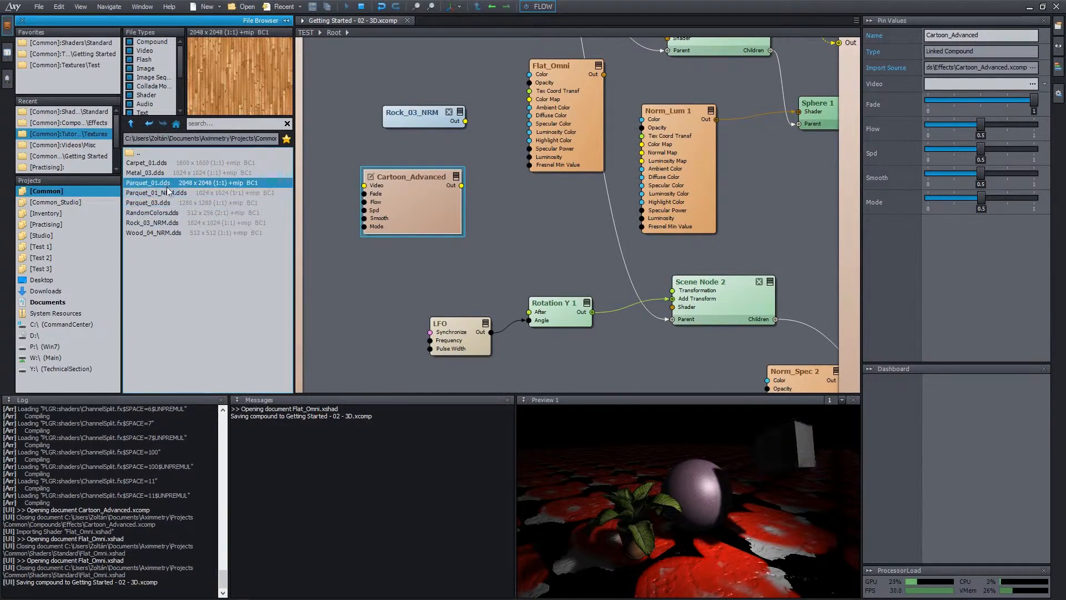
- Search the file browser for "tutori" to find files by their description or tags
mouse_move(166, 186)
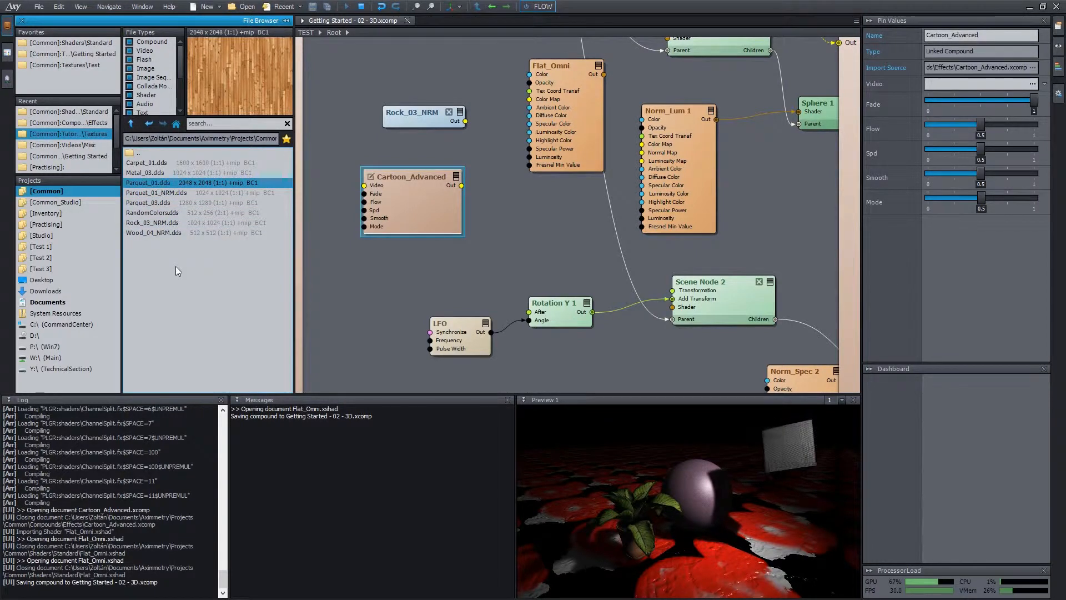
click(236, 123)
text(tutori)
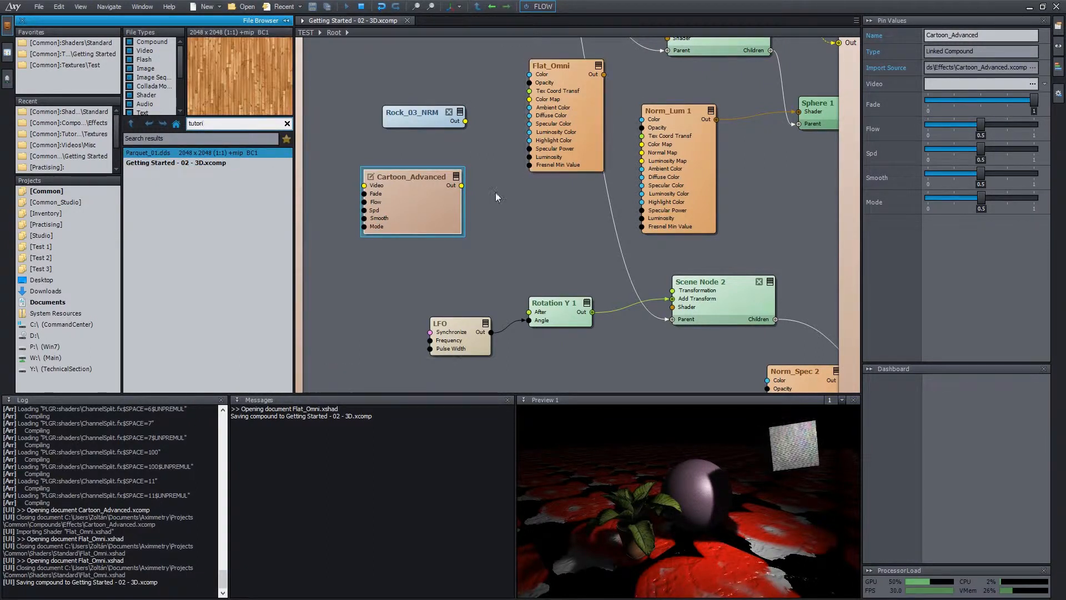
- Return to the tutorial's Textures folder and examine the preview thumbnails of its parquet, RandomColors and Rock_03_NRM textures
click(92, 135)
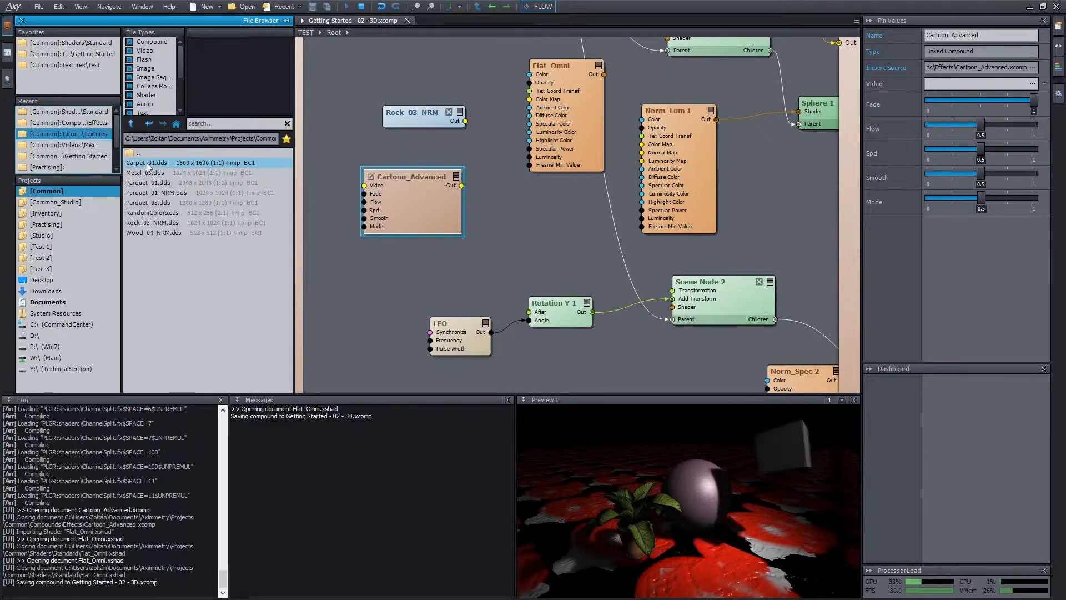
click(147, 183)
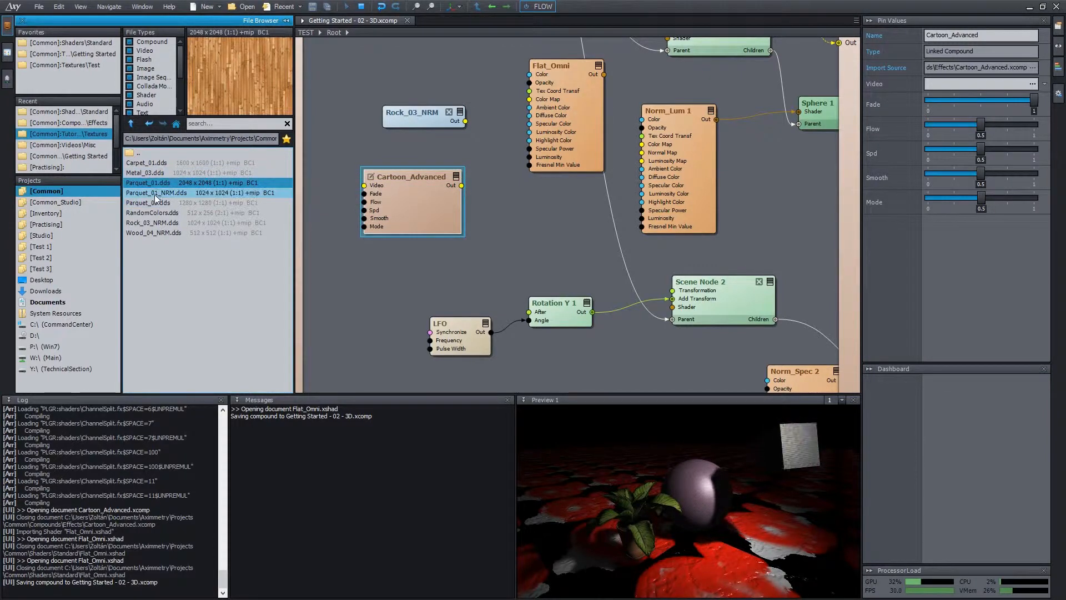
click(158, 194)
click(156, 204)
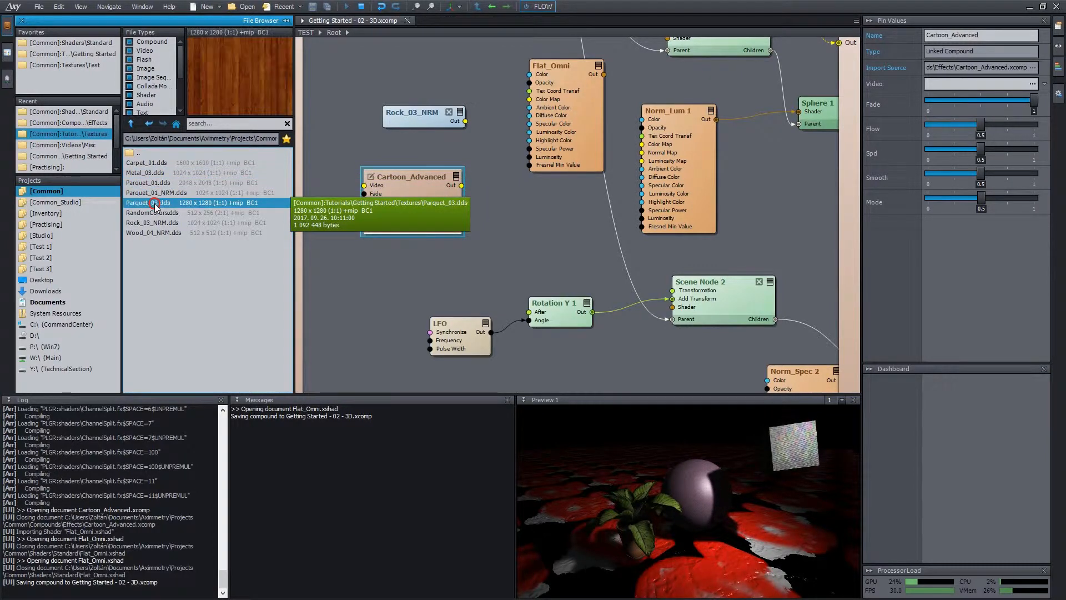
click(155, 215)
click(155, 222)
click(156, 214)
click(157, 204)
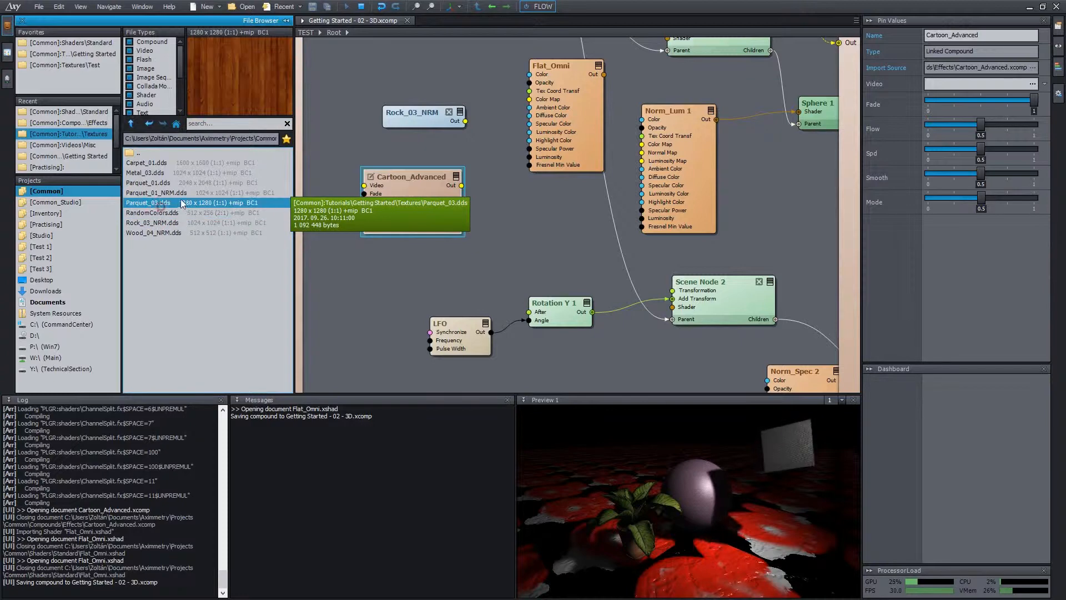
click(167, 193)
click(176, 203)
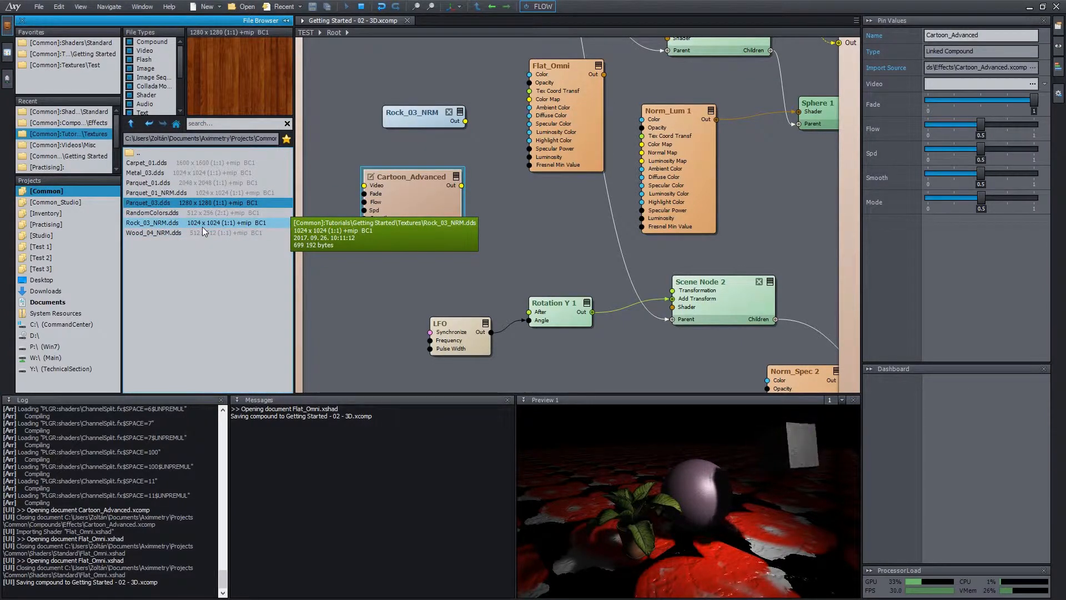
click(224, 269)
- Replace the thumbnail in the document's properties with a capture of the current preview and confirm
click(39, 6)
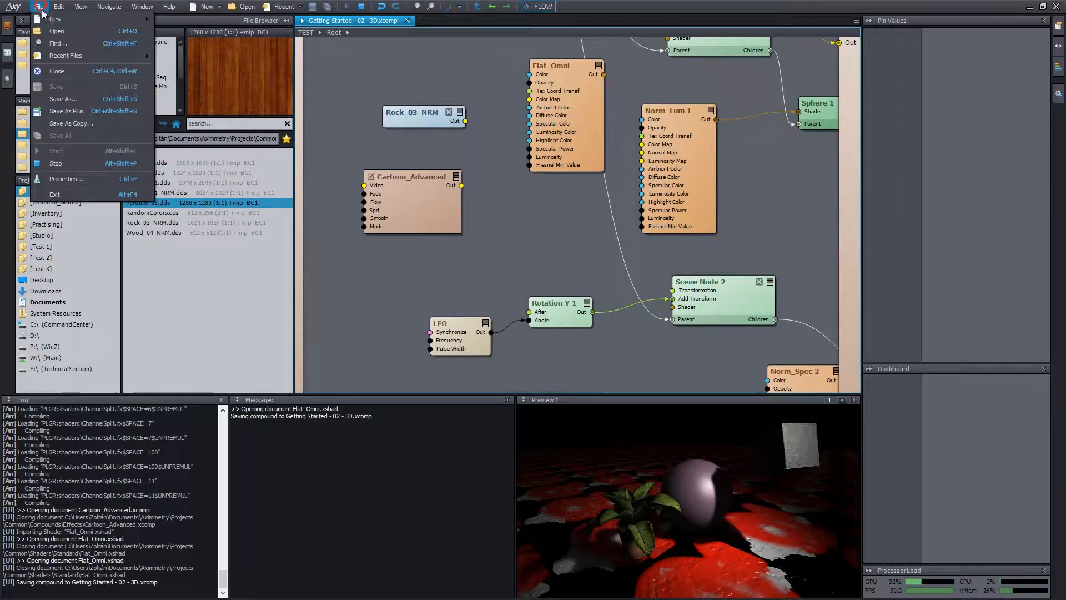
click(83, 179)
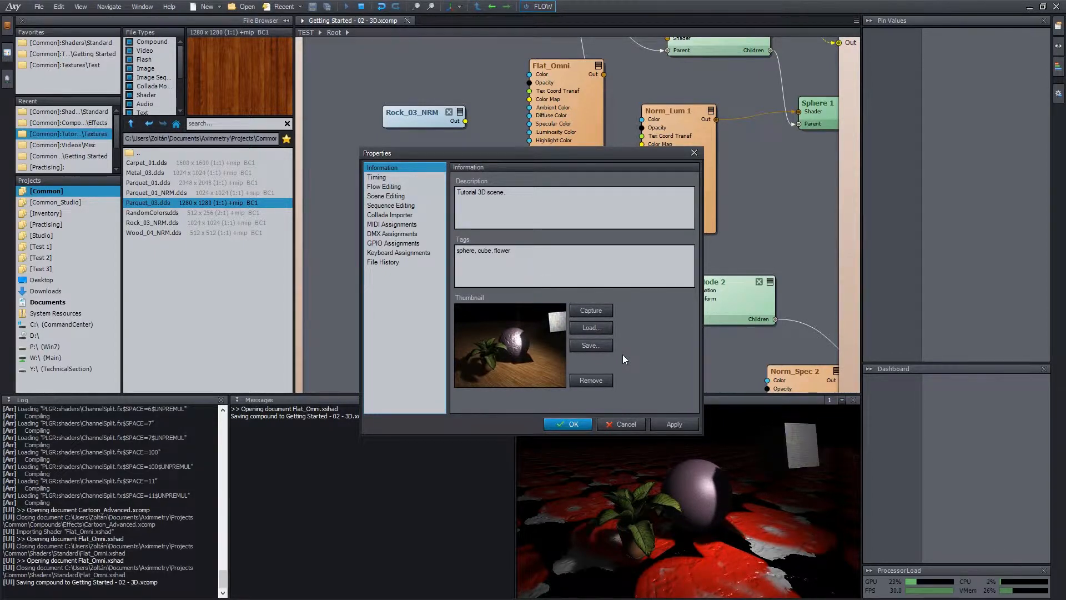
click(604, 328)
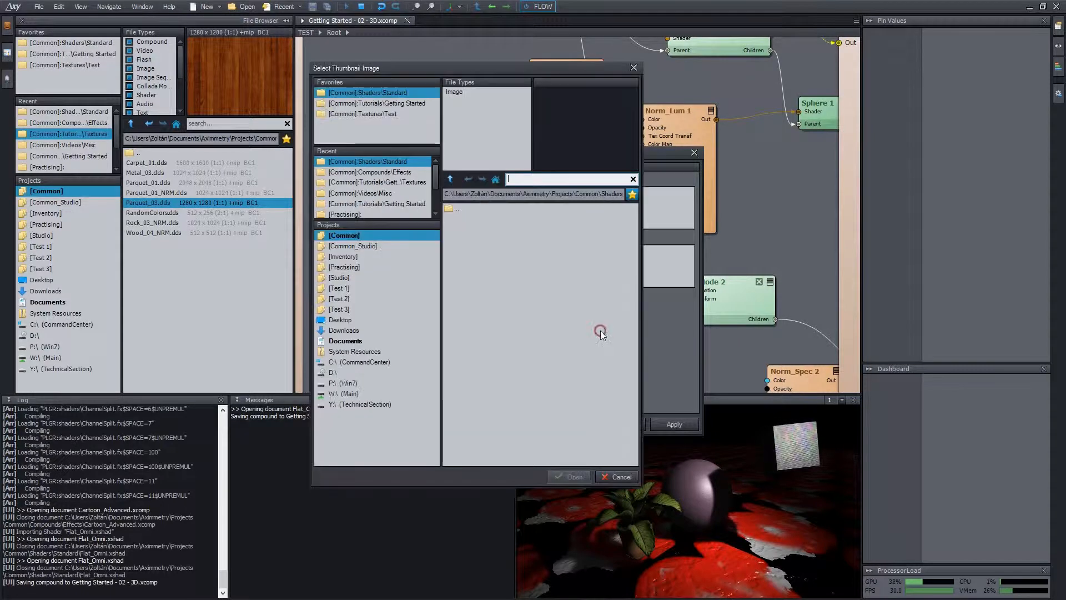
key(Escape)
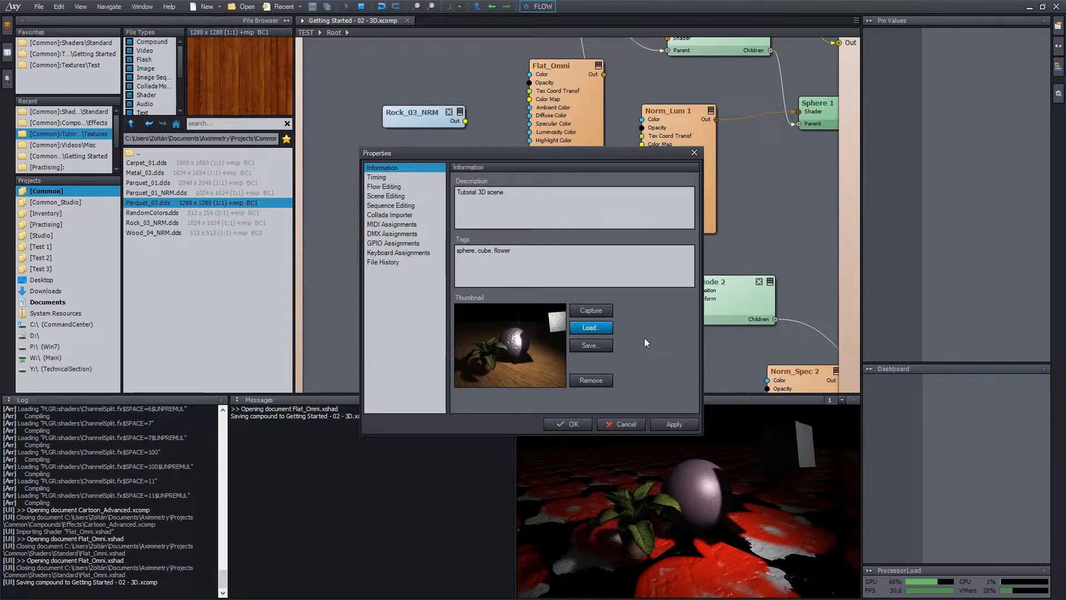
click(592, 310)
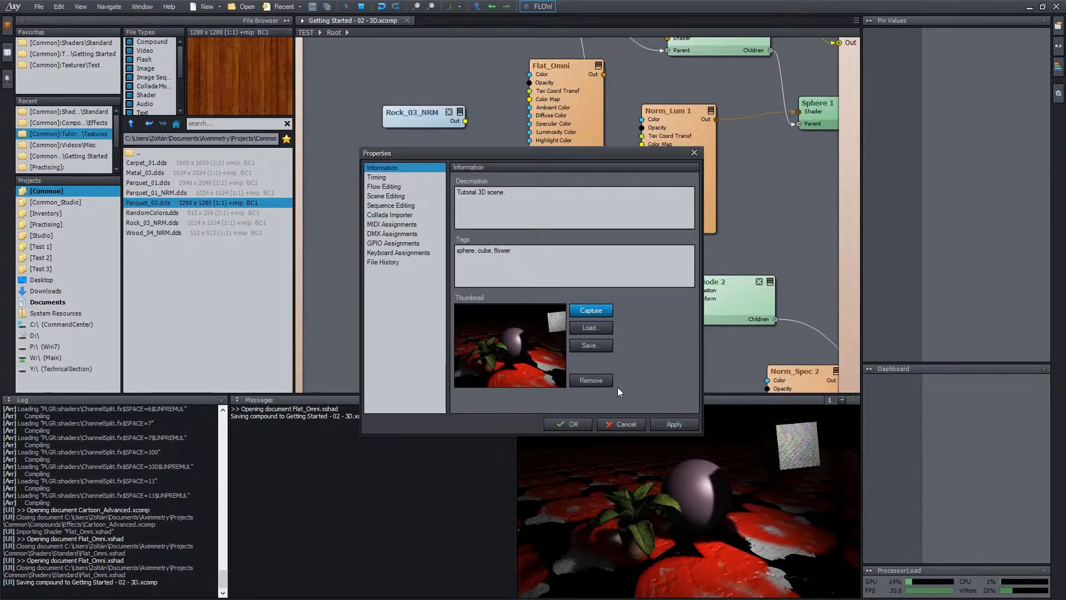
click(569, 423)
- Open the Getting Started folder in the file browser and select Getting Started - 02 - 3D.xcomp to view its thumbnail
click(85, 122)
click(72, 156)
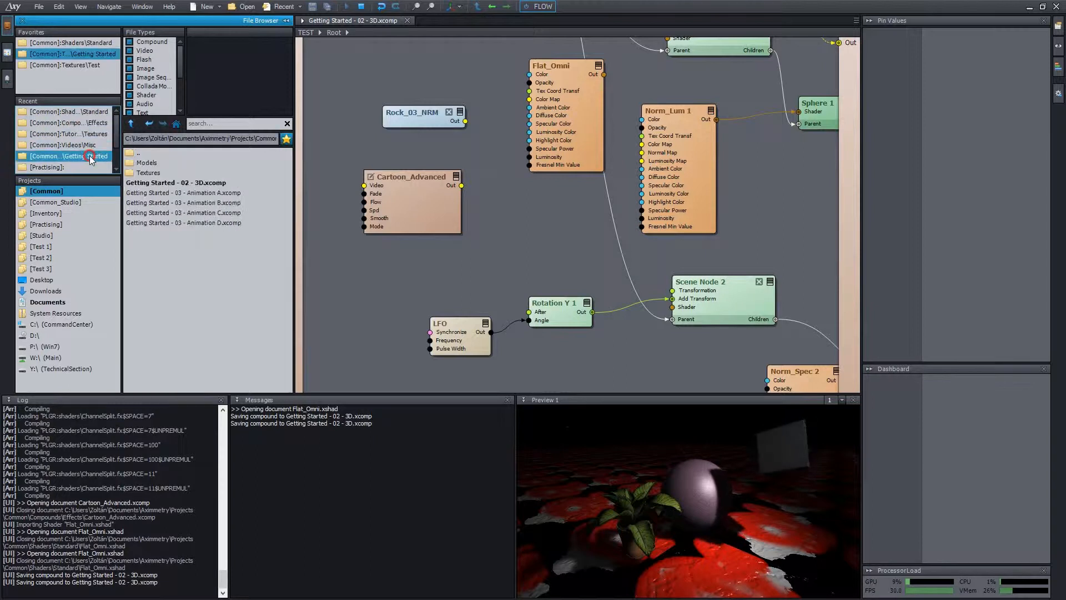
click(186, 182)
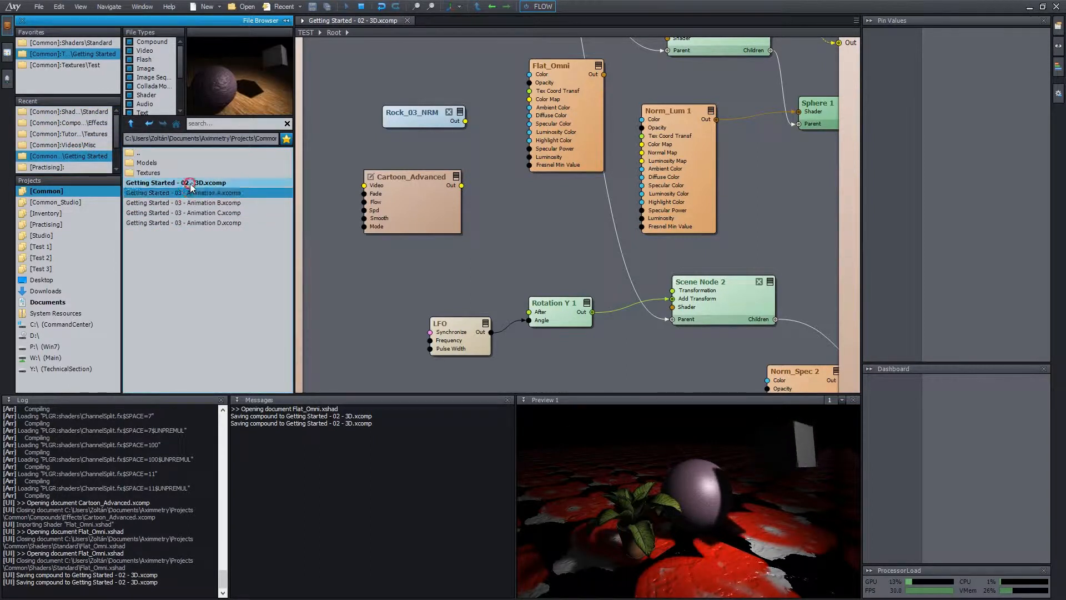